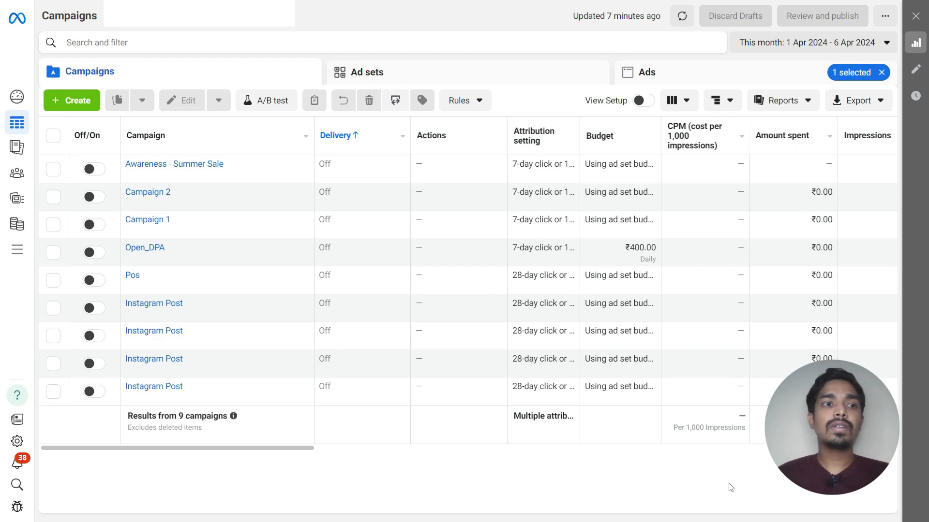
Step: Create a new auction campaign with the Traffic objective, using the manual traffic campaign setup
left_click(77, 111)
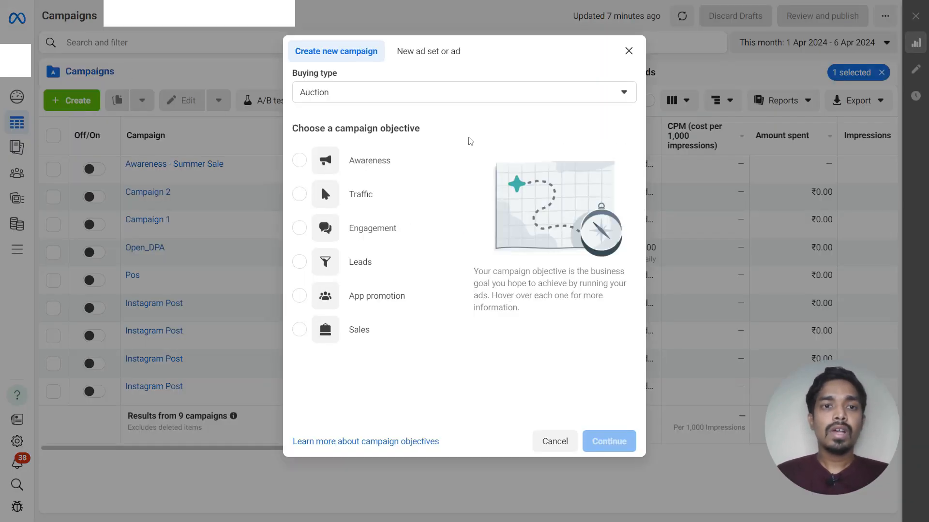
mouse_move(327, 189)
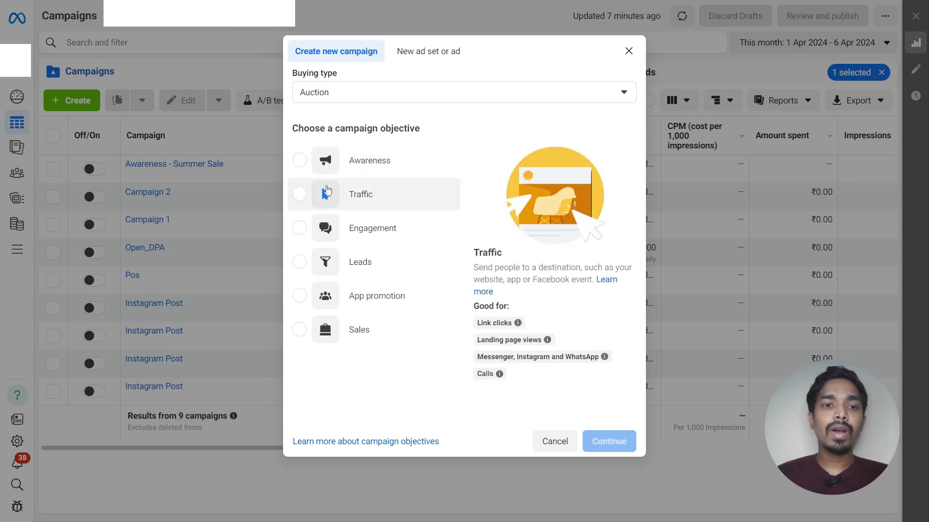
left_click(299, 196)
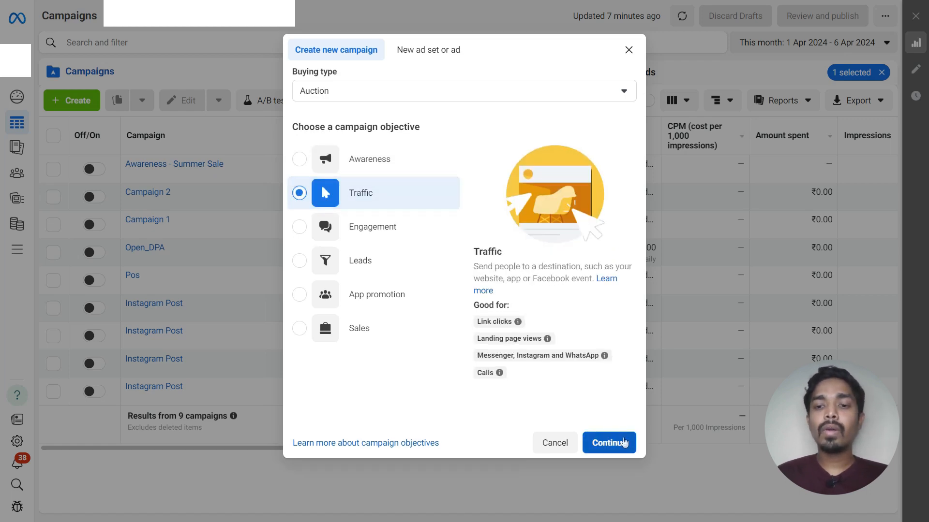
left_click(622, 445)
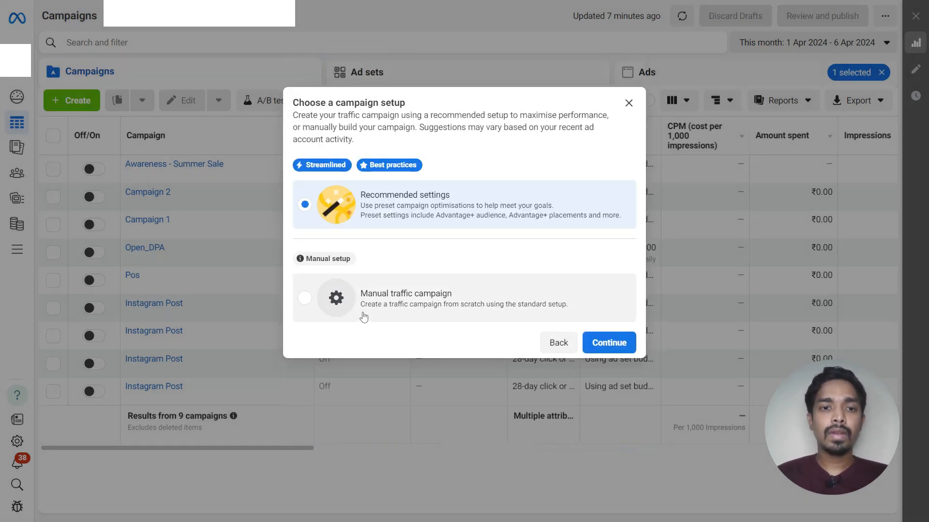
left_click(305, 299)
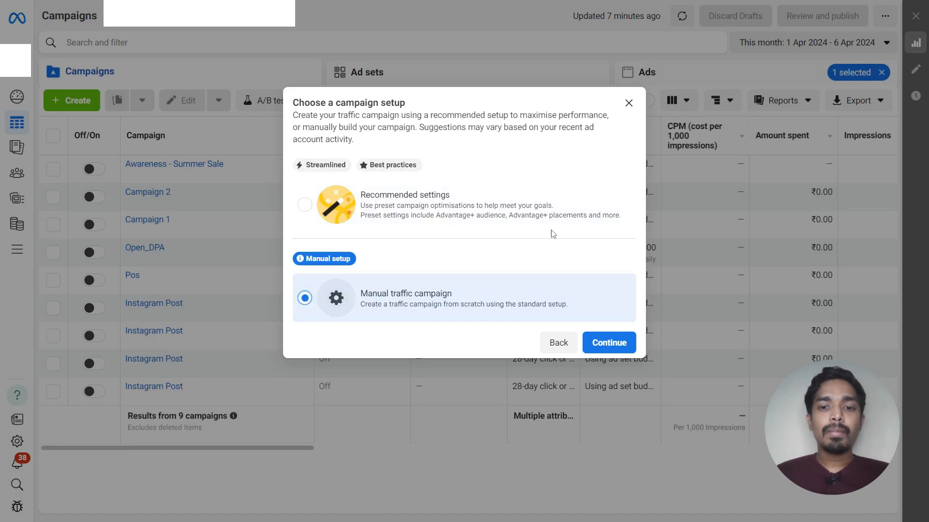
left_click(610, 349)
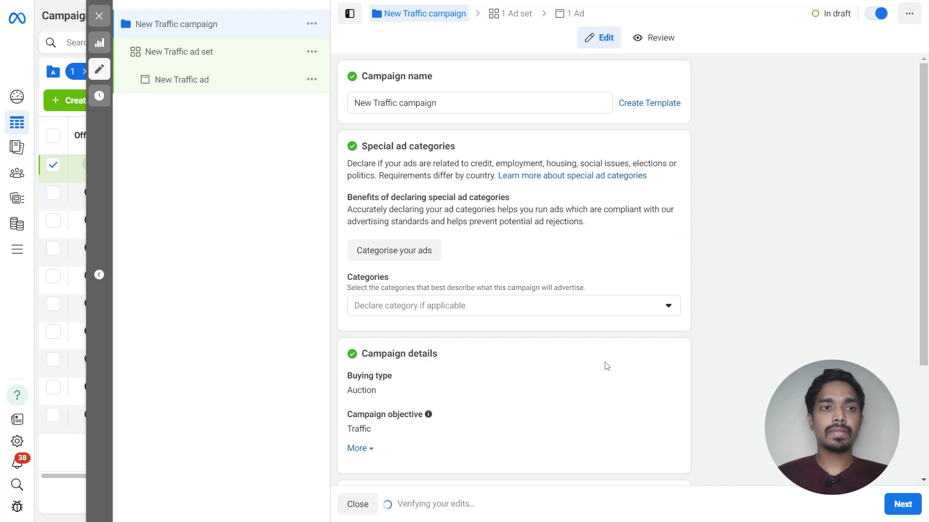
Step: Rename the new campaign as "Traffic - Summer Sale"
left_click_drag(377, 104, 327, 115)
key("BackSpace")
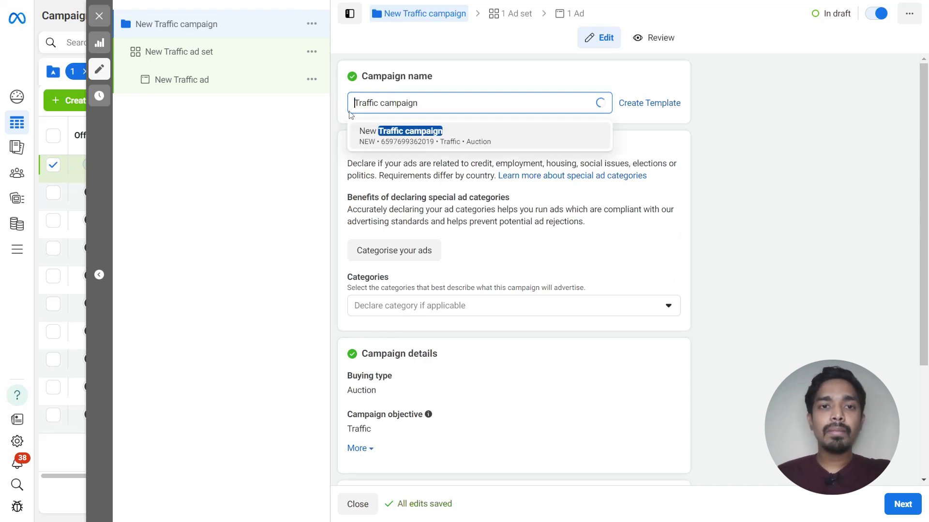
left_click_drag(378, 103, 501, 105)
key("BackSpace")
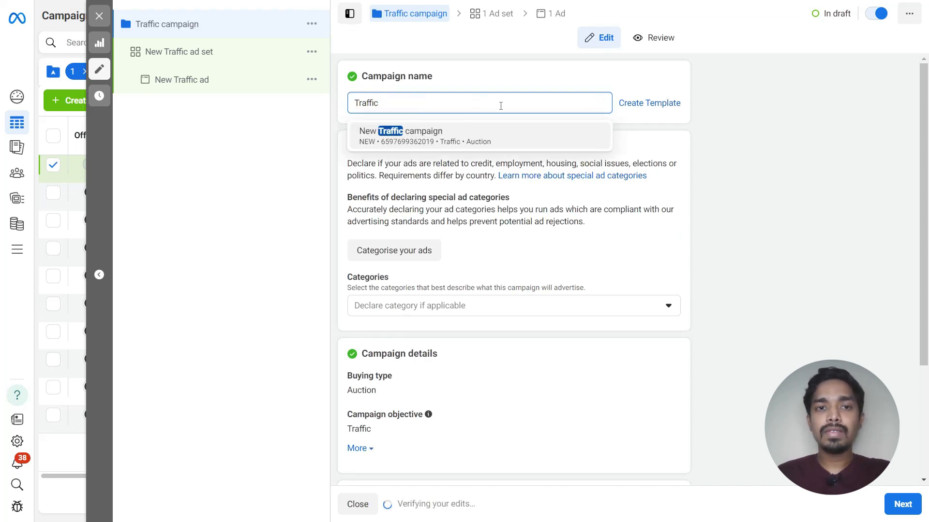
type("- Sum")
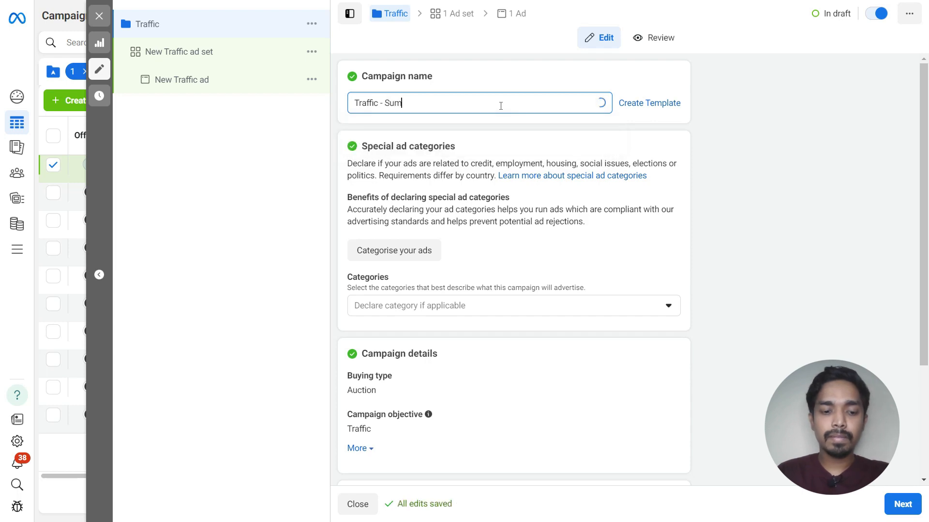
type("mer Sale")
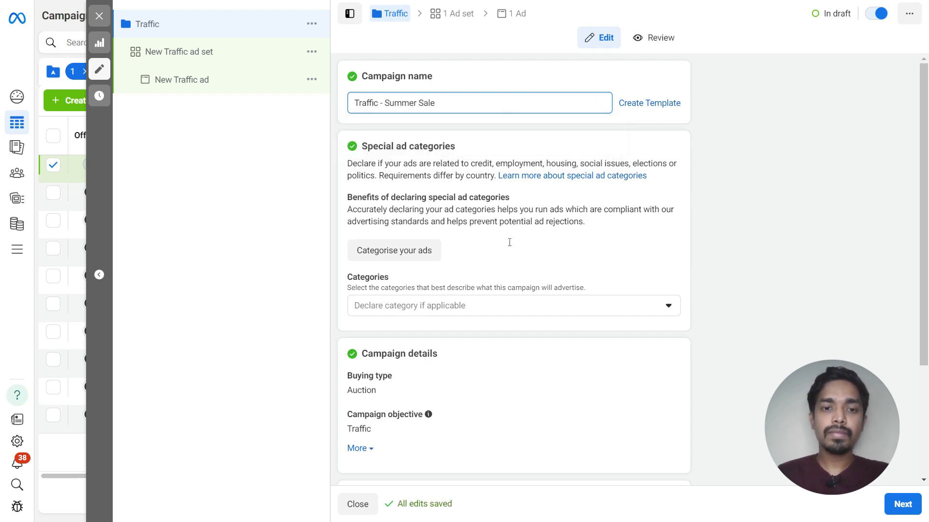
Step: Open the campaign's ad set and shorten its name to "Traffic"
scroll(626, 276, "down", 3)
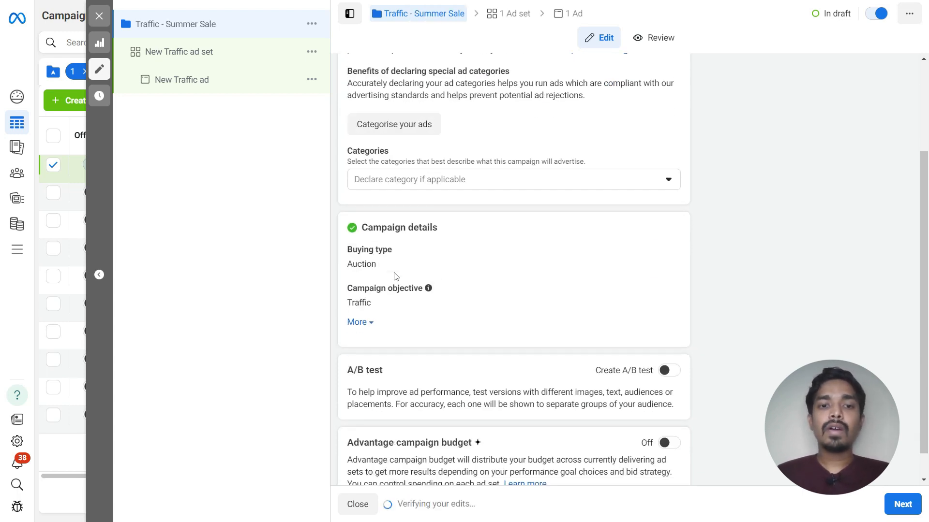
scroll(402, 308, "down", 1)
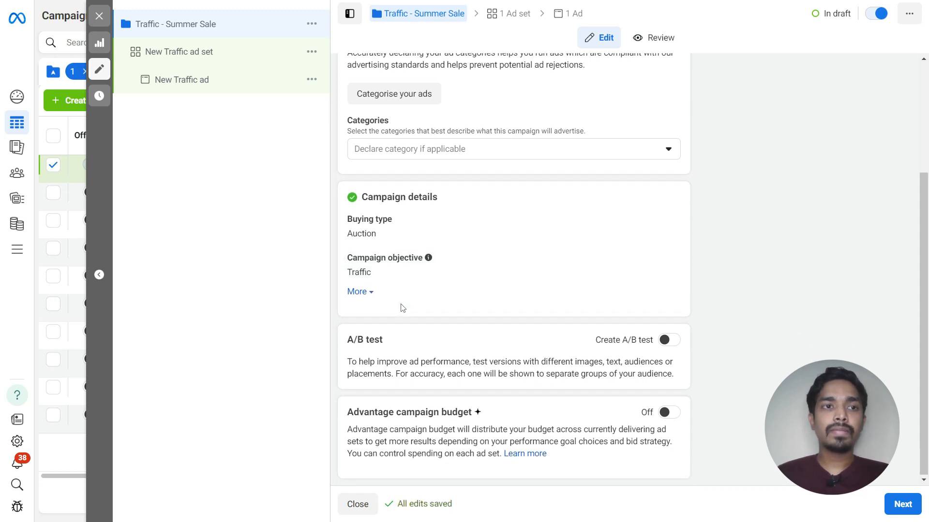
scroll(396, 288, "up", 1)
scroll(397, 295, "down", 1)
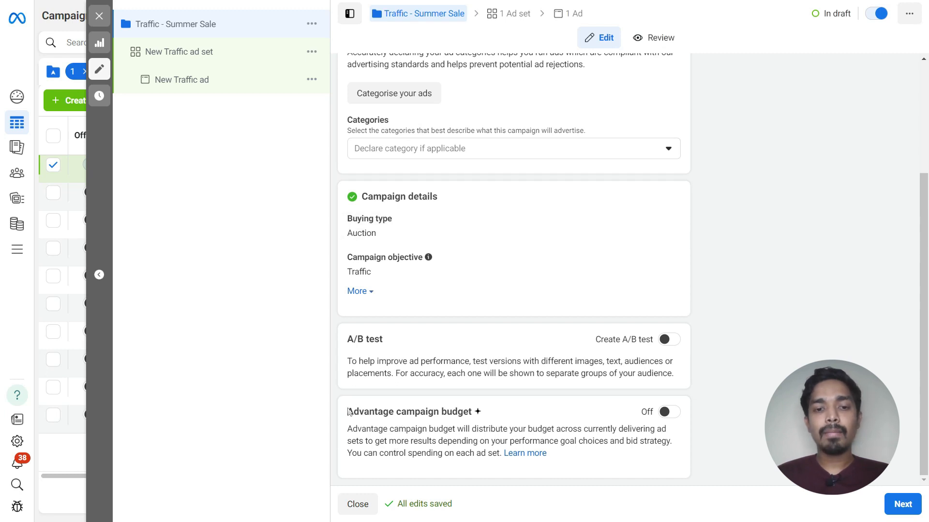
left_click_drag(350, 416, 492, 422)
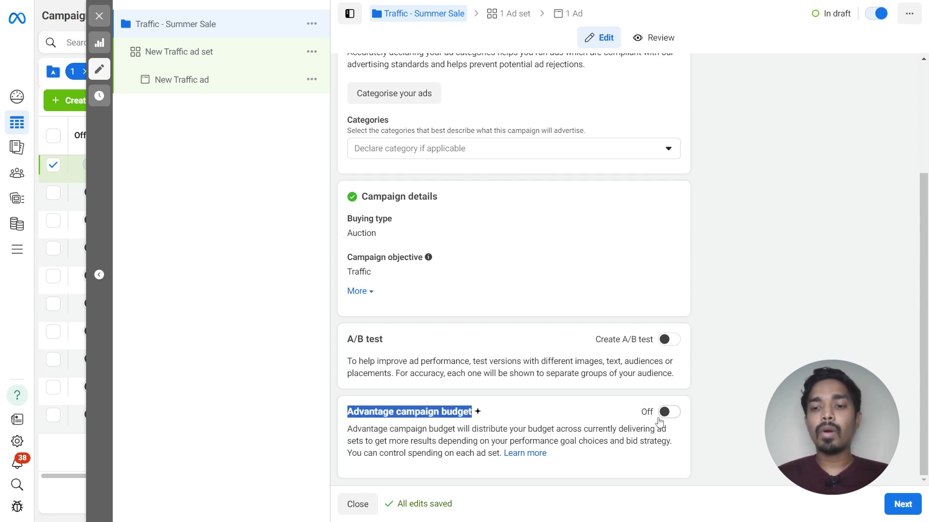
left_click(165, 61)
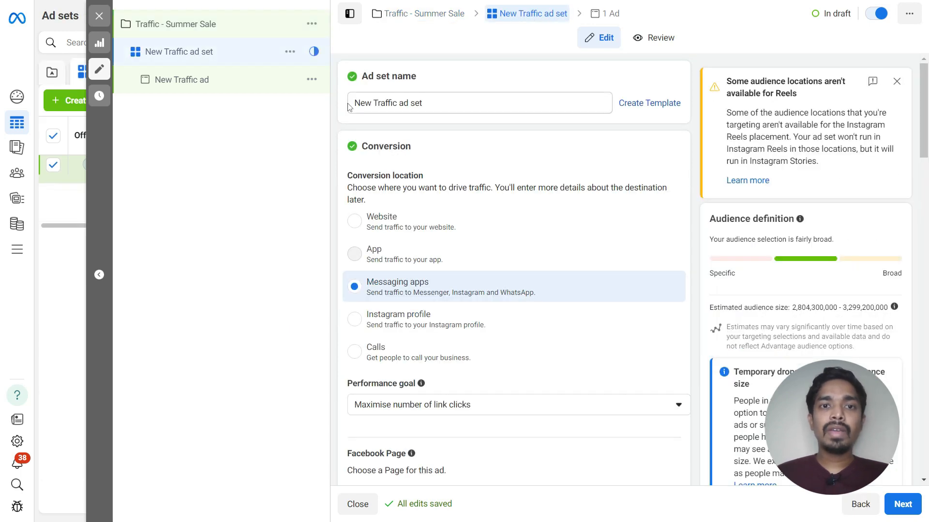
left_click_drag(377, 102, 329, 104)
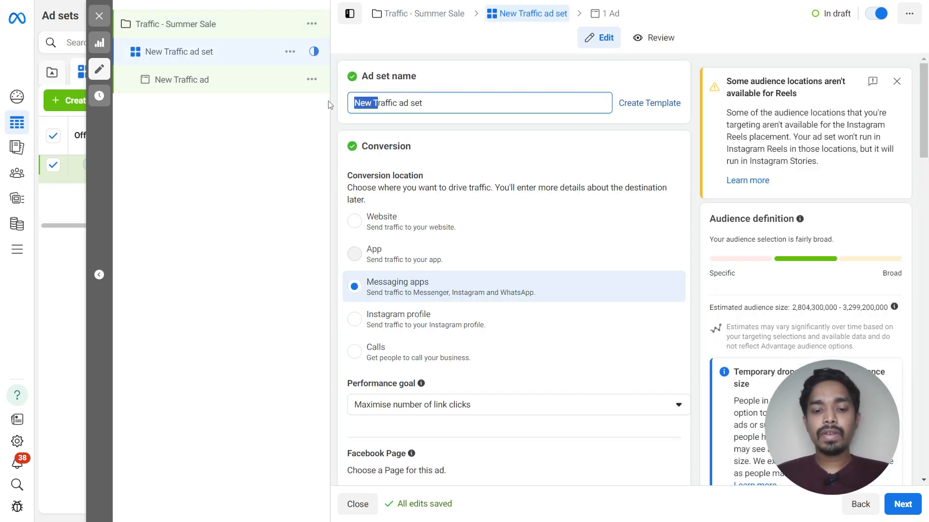
type("T")
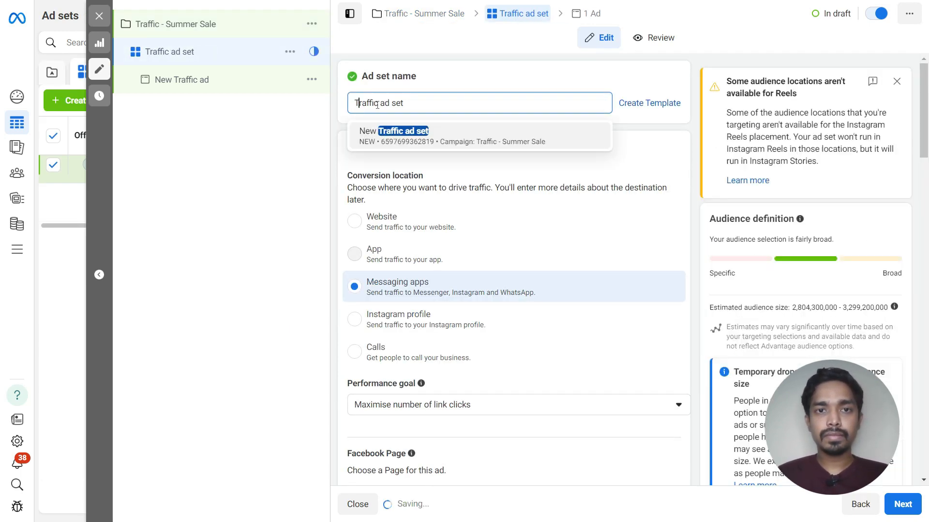
double_click(377, 103)
left_click(510, 119)
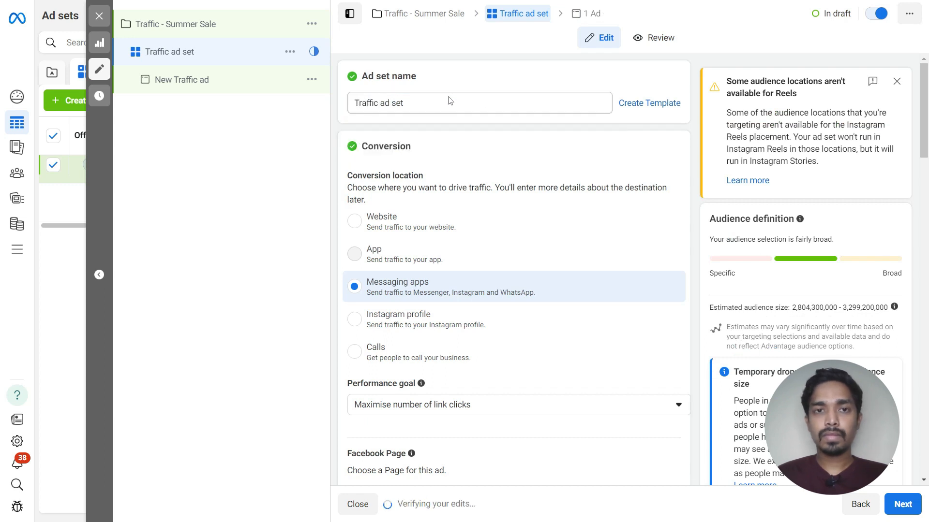
left_click_drag(451, 100, 382, 102)
key("BackSpace")
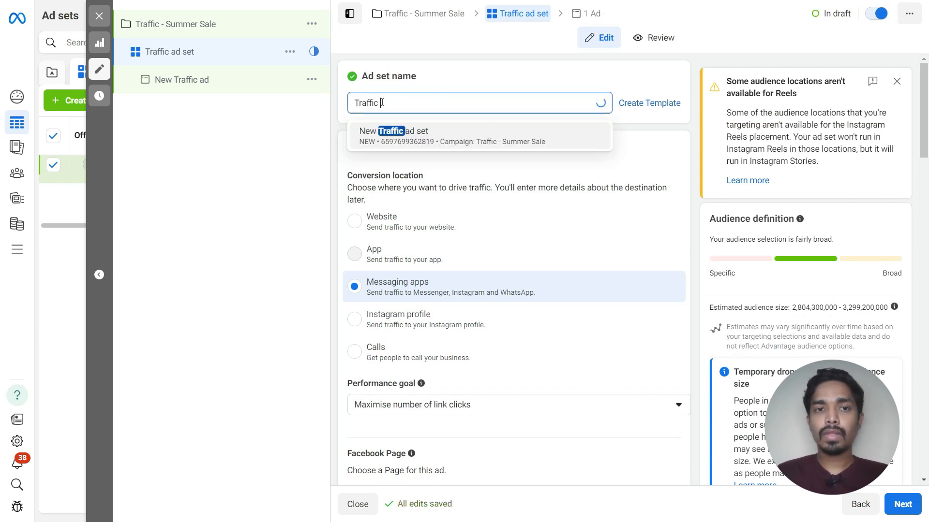
left_click(655, 171)
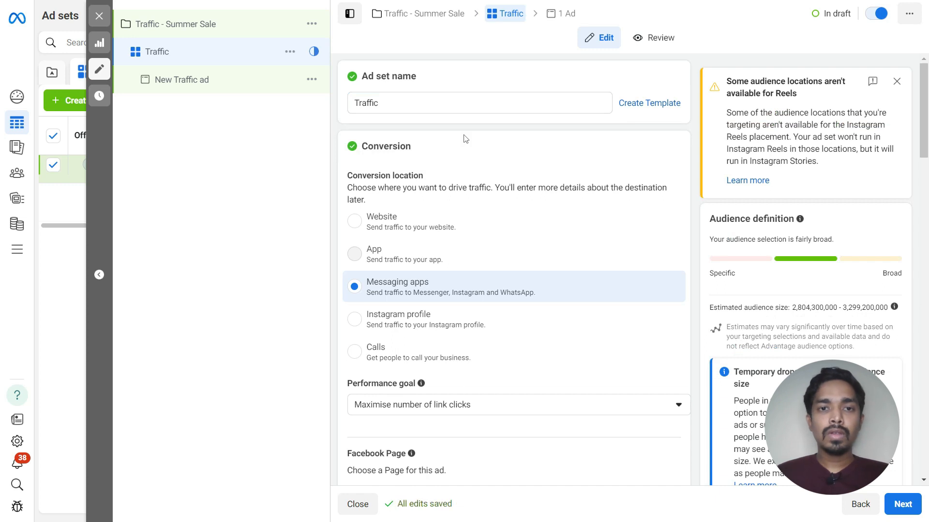
Step: Set the ad set's conversion location to Website and its performance goal to Maximise number of landing page views
double_click(382, 146)
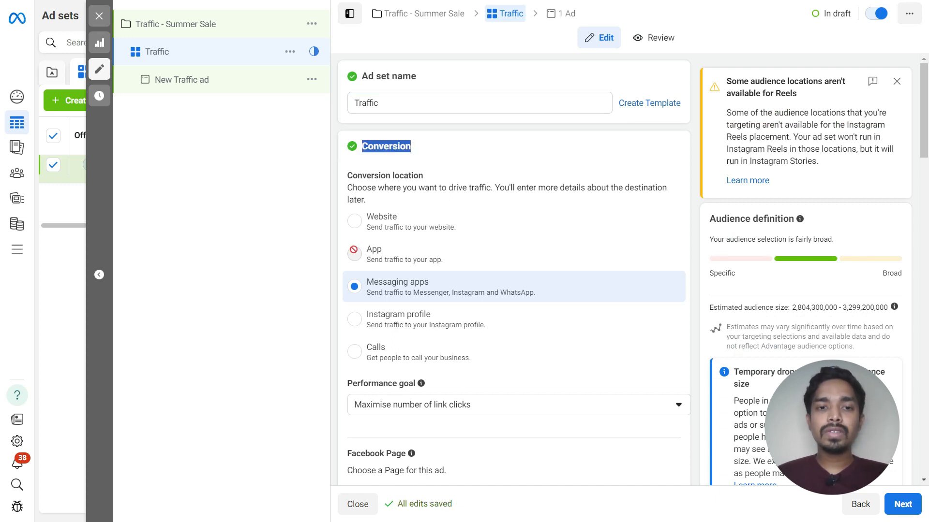
left_click(358, 227)
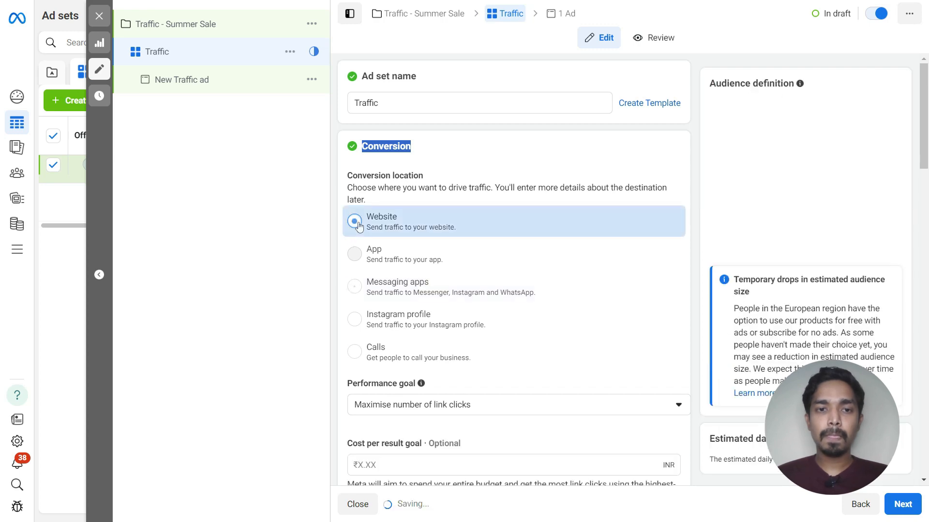
scroll(442, 299, "down", 3)
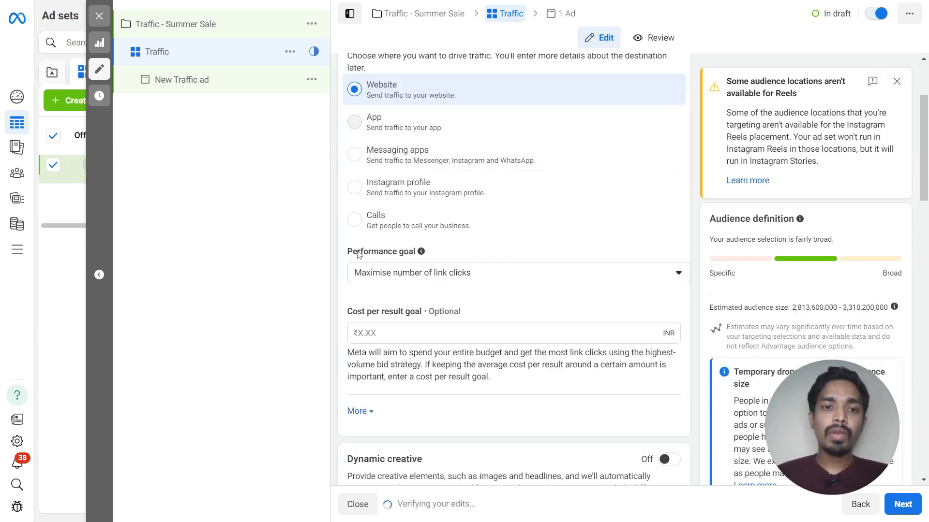
left_click_drag(346, 250, 413, 250)
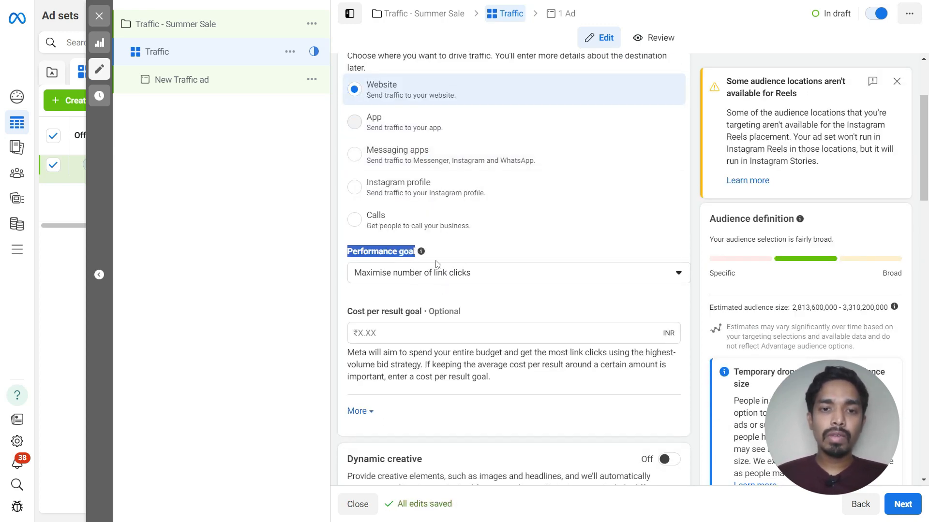
left_click(452, 276)
scroll(503, 251, "down", 1)
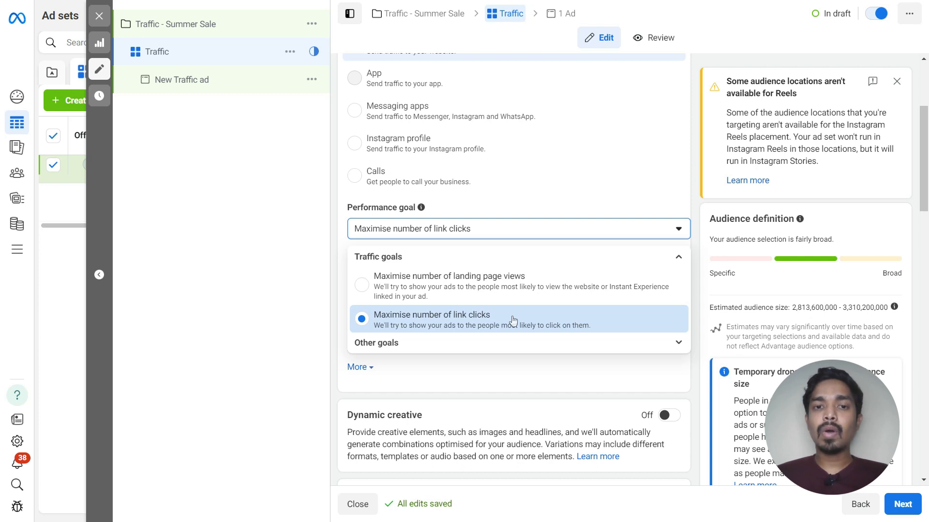
left_click(362, 285)
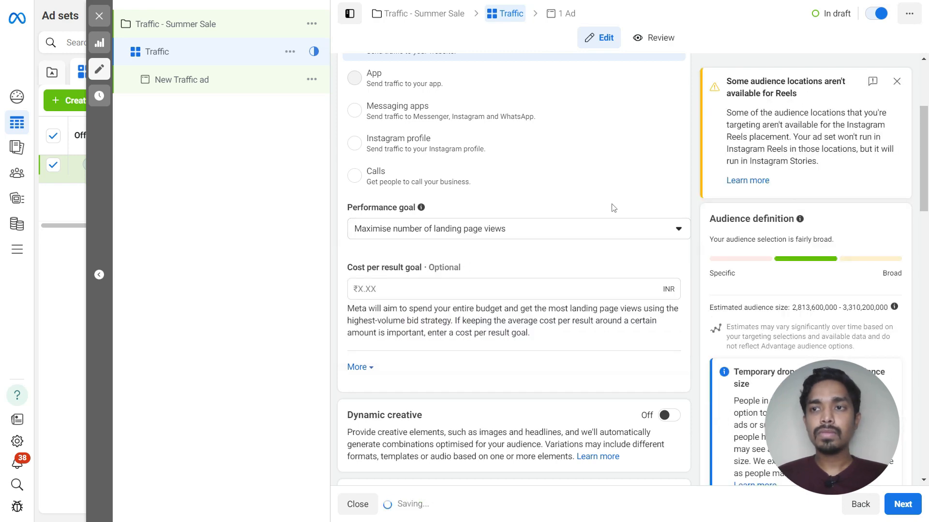
left_click(897, 80)
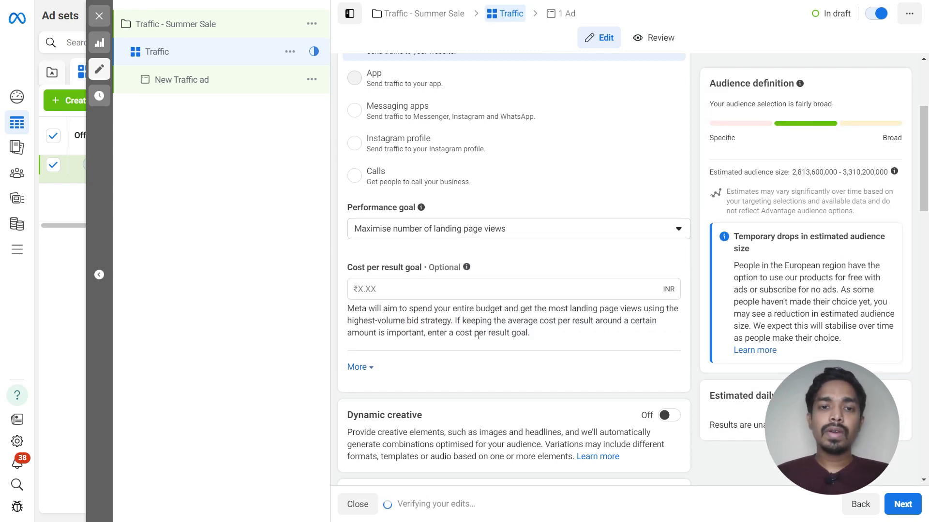
Step: Set the ad set's daily budget to ₹400
scroll(478, 335, "down", 5)
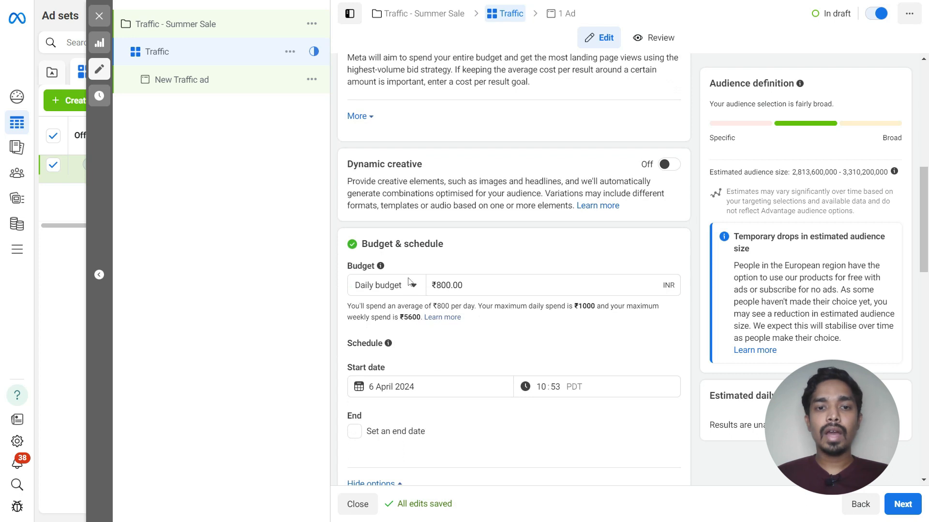
triple_click(441, 287)
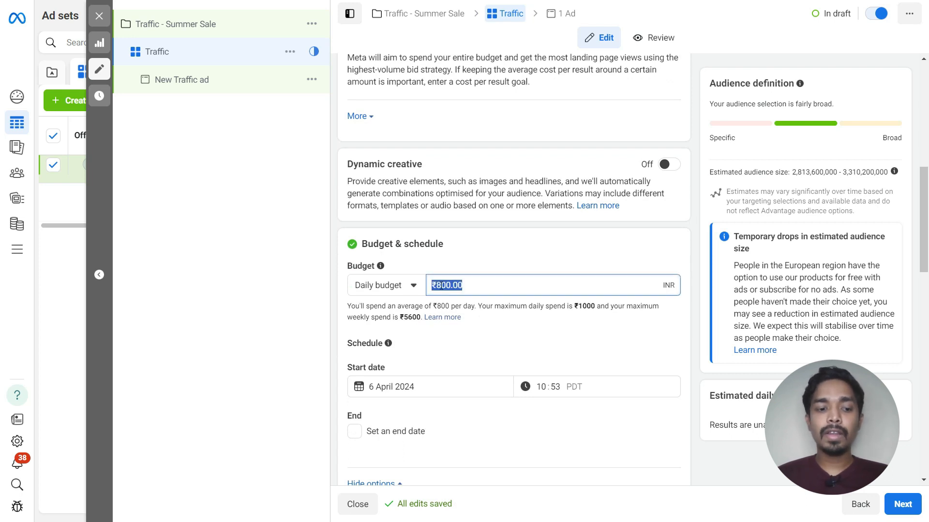
type("4")
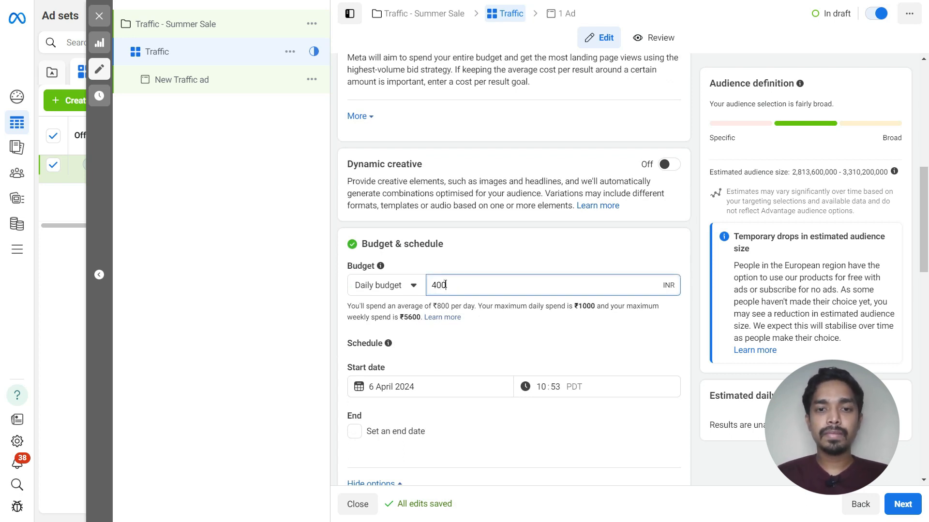
left_click(488, 259)
Step: Replace the Worldwide location in the audience controls with the country India
scroll(487, 260, "down", 9)
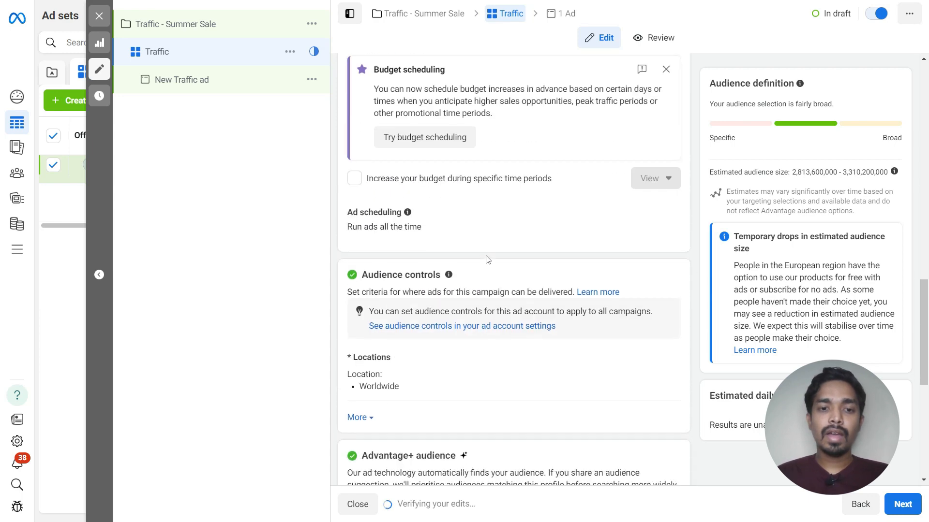
scroll(487, 259, "down", 3)
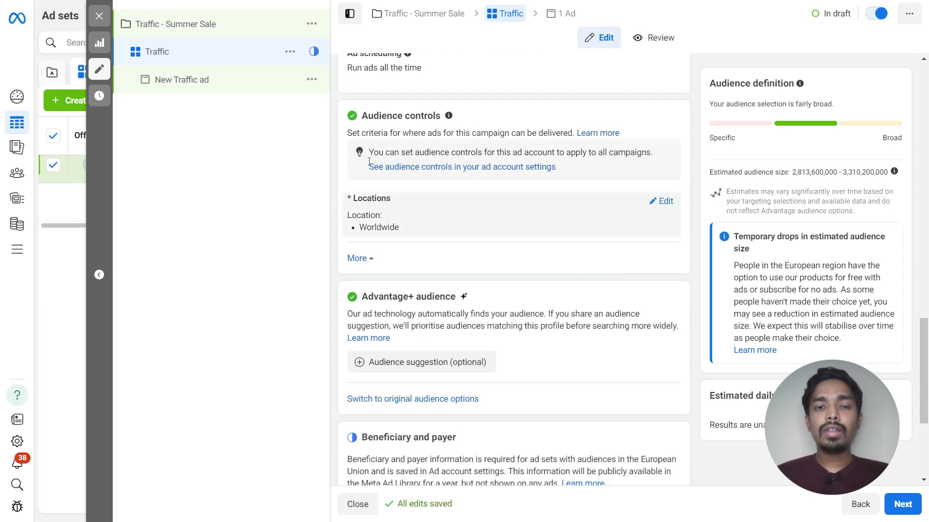
left_click(661, 201)
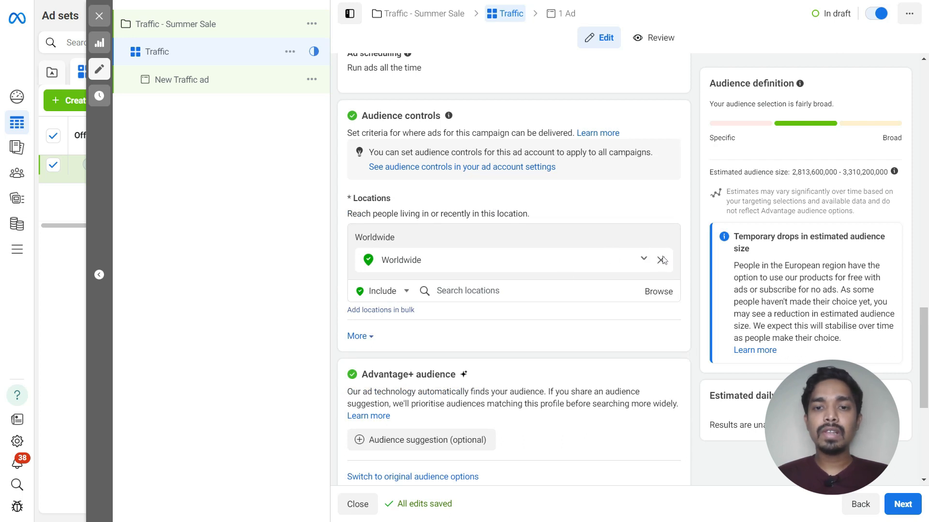
left_click(660, 260)
left_click(472, 266)
type("India")
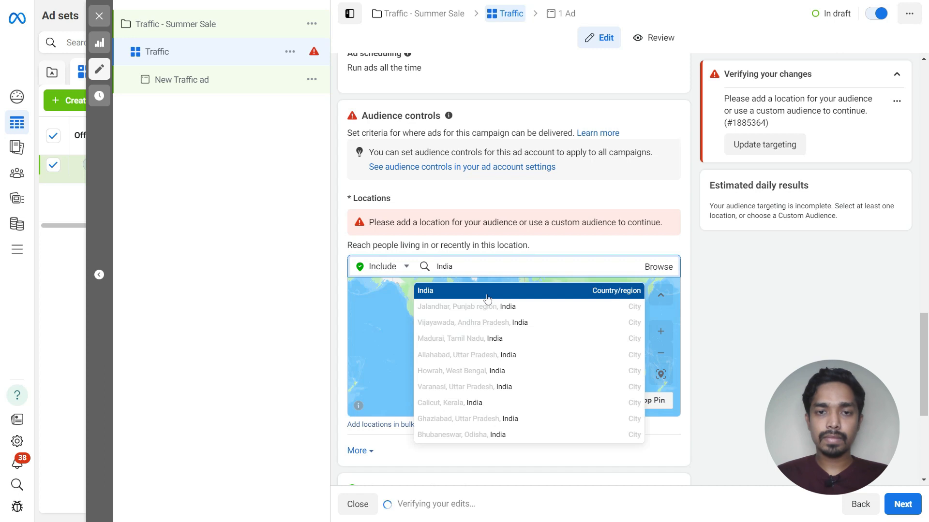
left_click(487, 299)
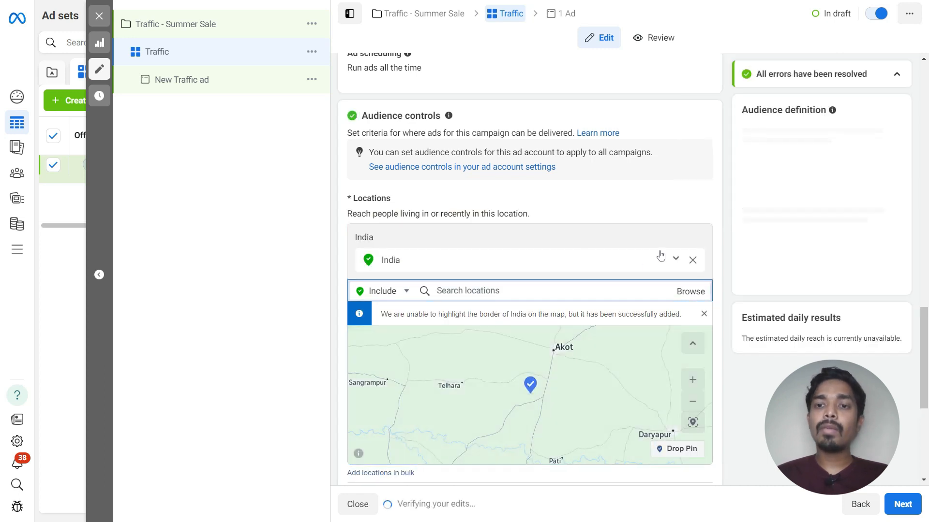
Step: Limit the India location to only include cities, and switch the ad set from Advantage+ audience to the original audience options
left_click(675, 260)
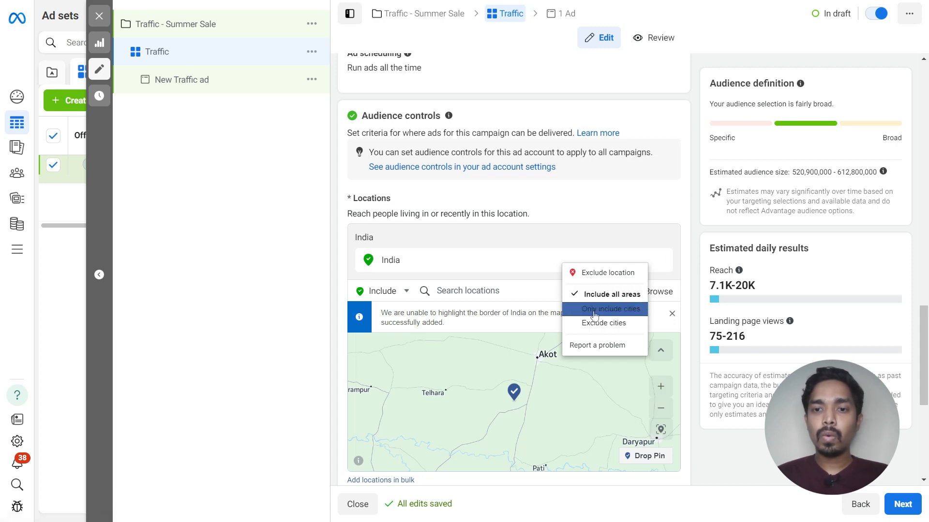
left_click(594, 313)
scroll(698, 272, "down", 5)
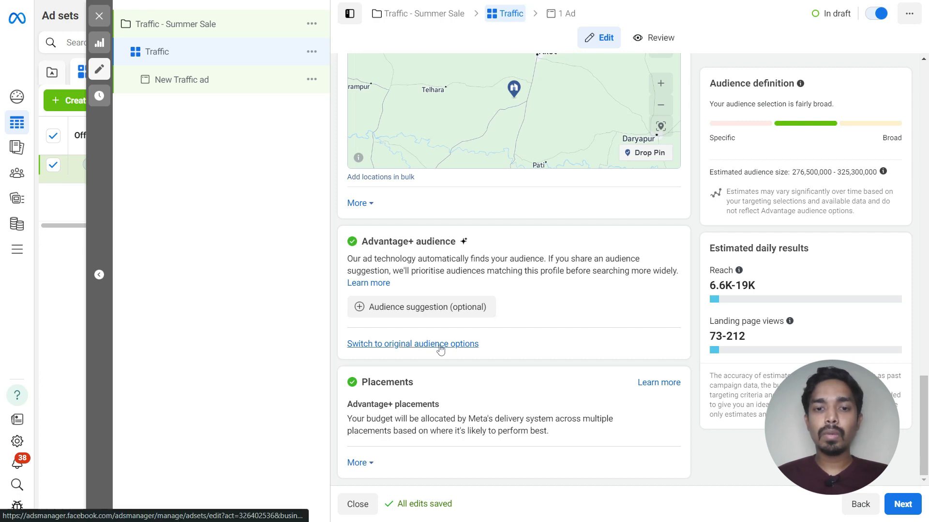
left_click(441, 348)
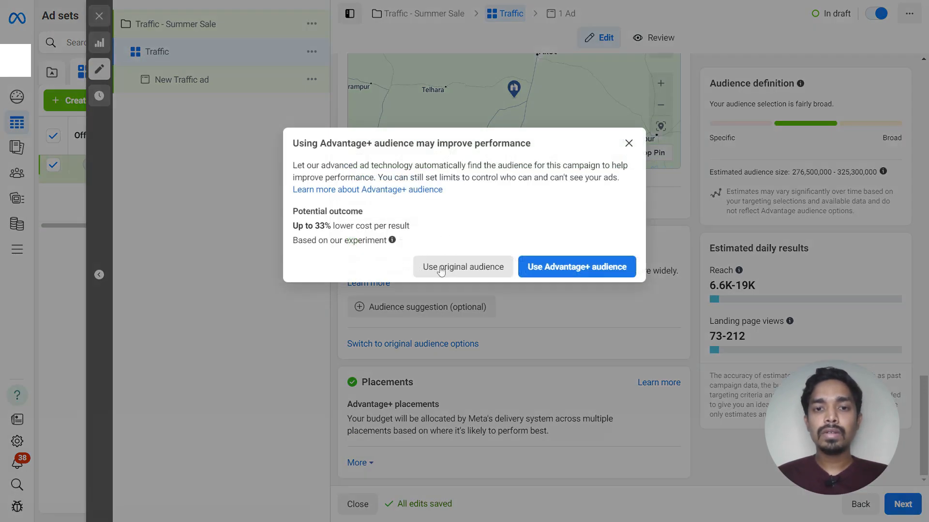
left_click(467, 272)
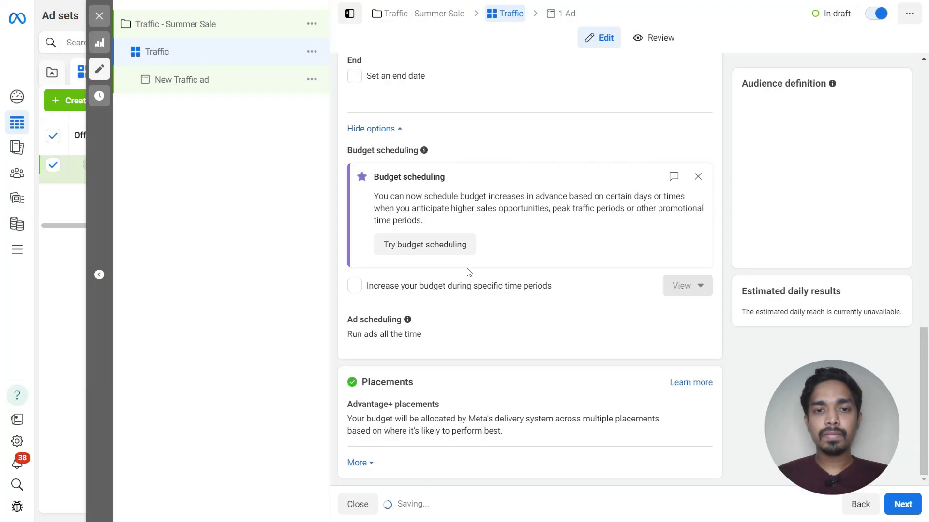
Step: Set the audience's maximum age to 35 and its gender to Men
scroll(468, 273, "down", 5)
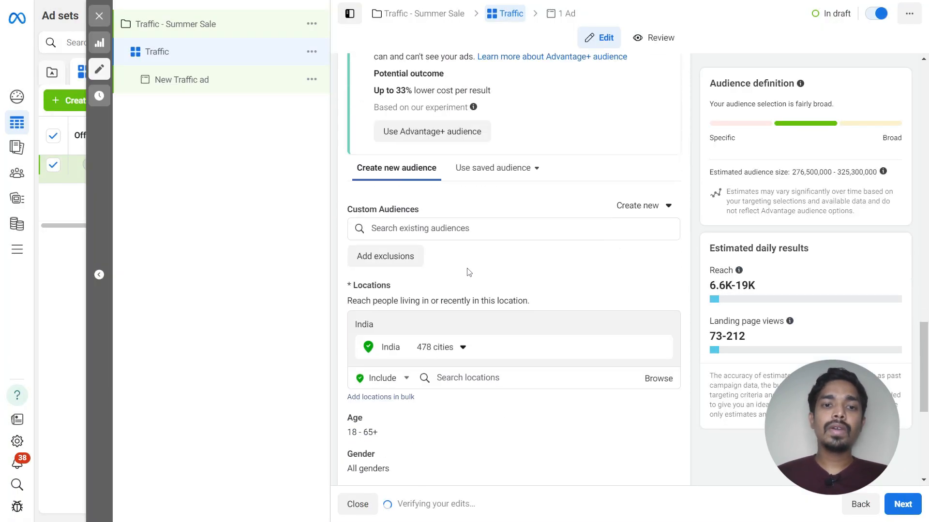
scroll(473, 273, "down", 2)
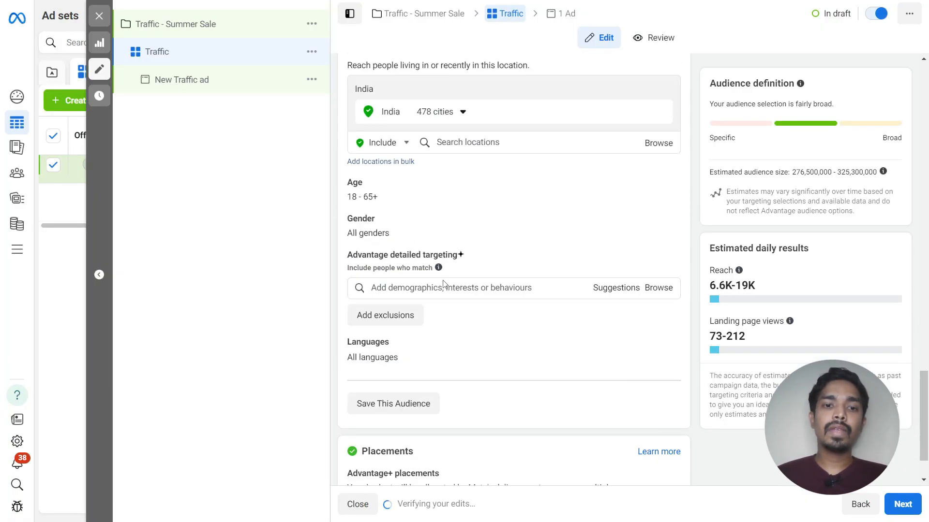
left_click(665, 184)
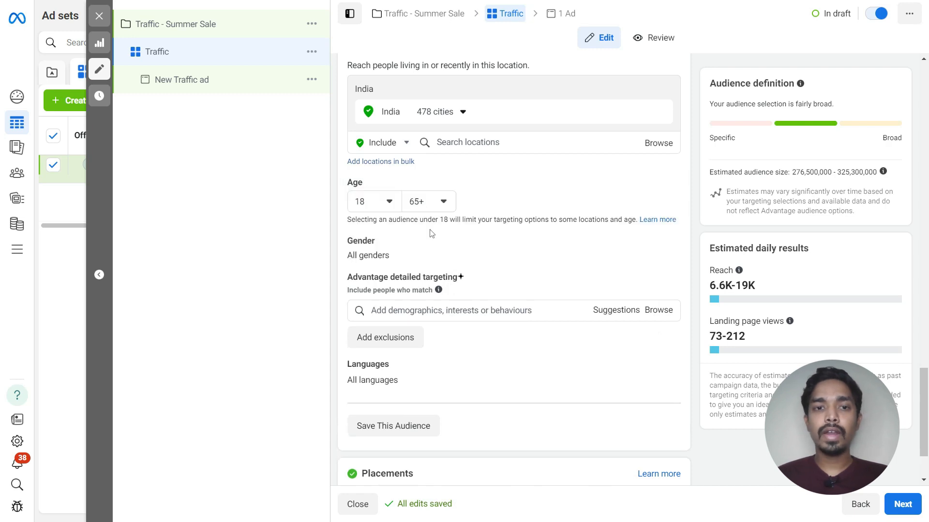
left_click(363, 204)
left_click(427, 209)
scroll(451, 289, "up", 8)
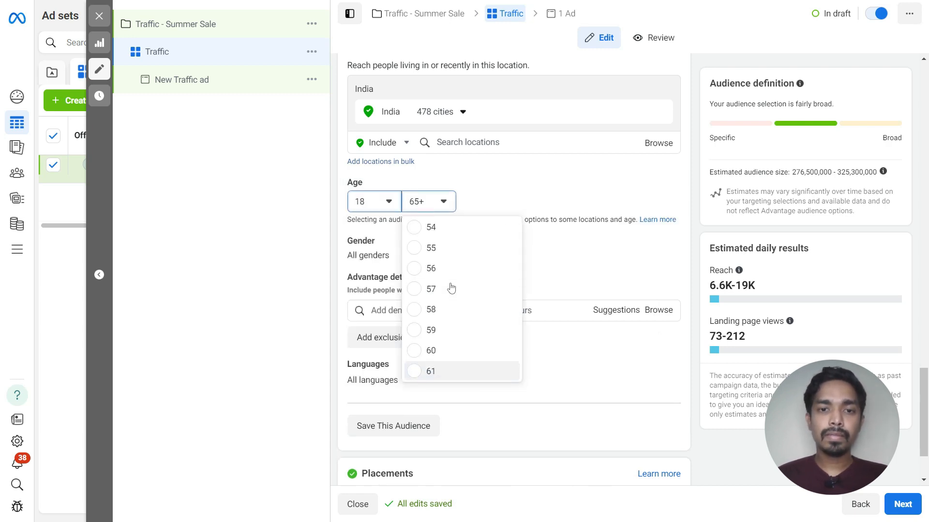
scroll(451, 288, "up", 3)
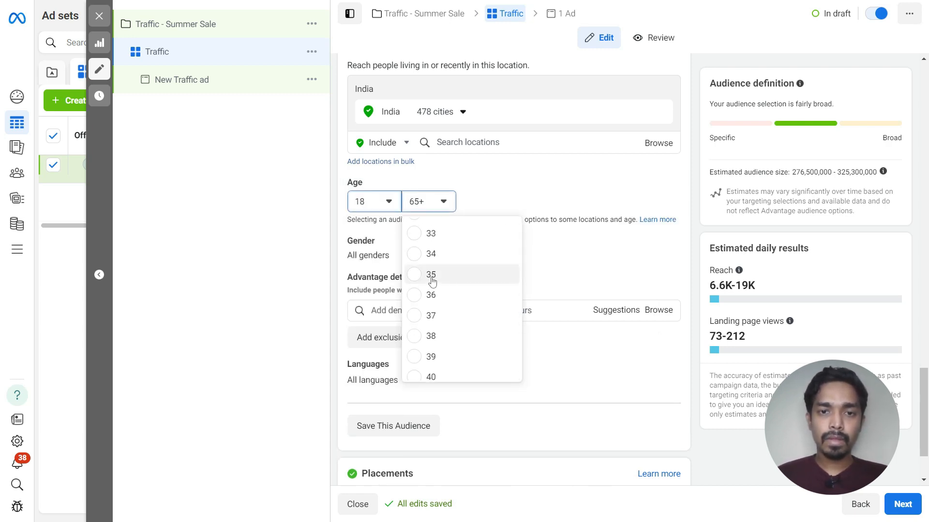
left_click(432, 279)
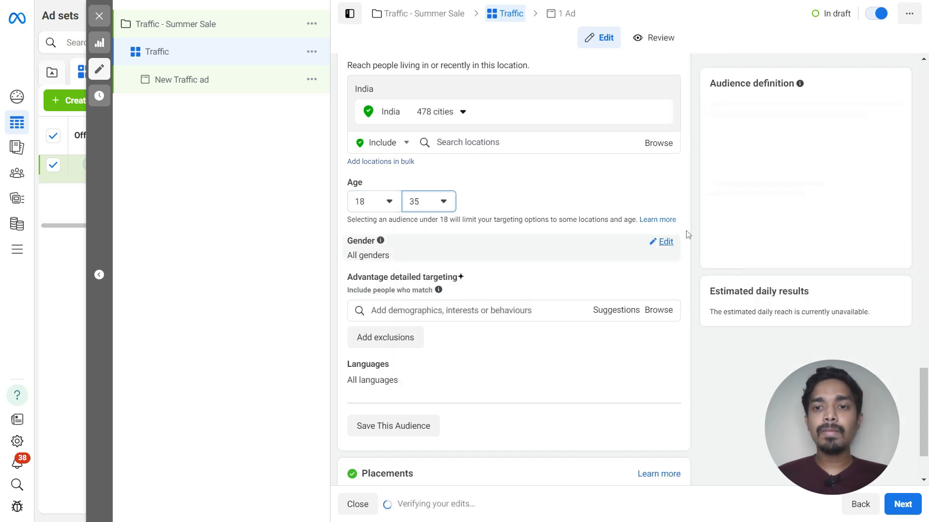
left_click(663, 245)
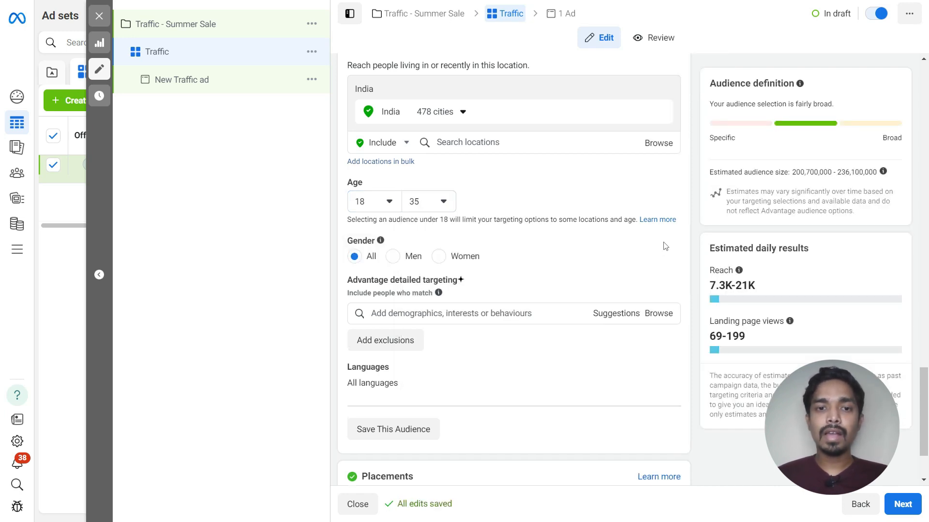
left_click(393, 257)
Step: Add the fashion brand interests Gucci, Louis Vuitton, Chanel, Prada and Dolce & Gabbana to the detailed targeting
scroll(629, 218, "down", 2)
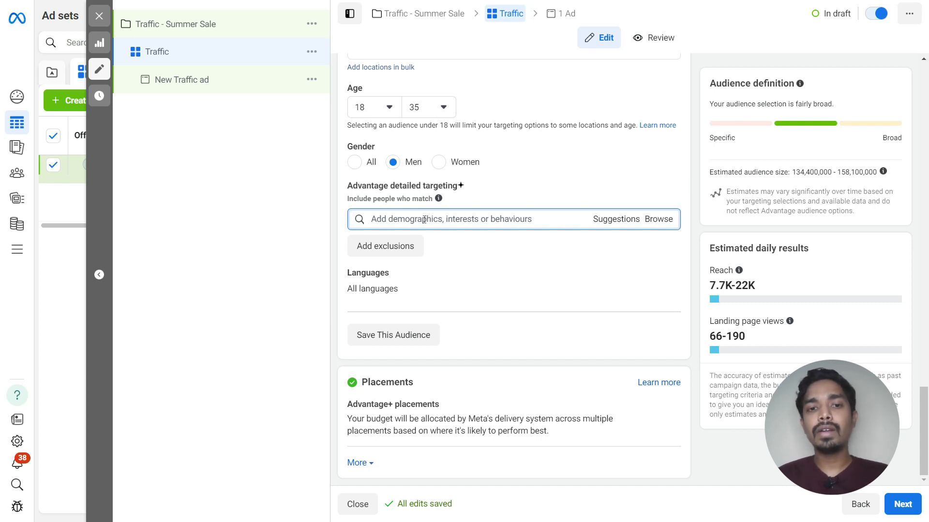
type("Gucci")
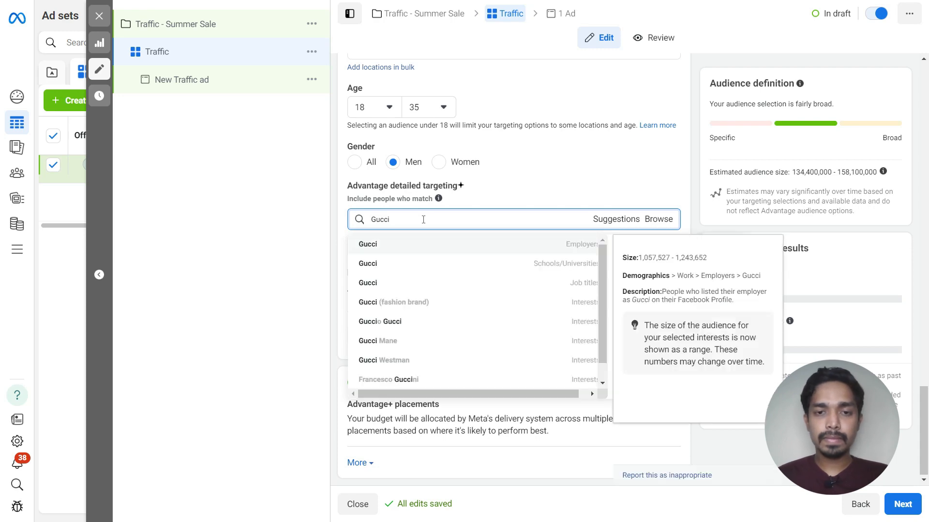
left_click(426, 306)
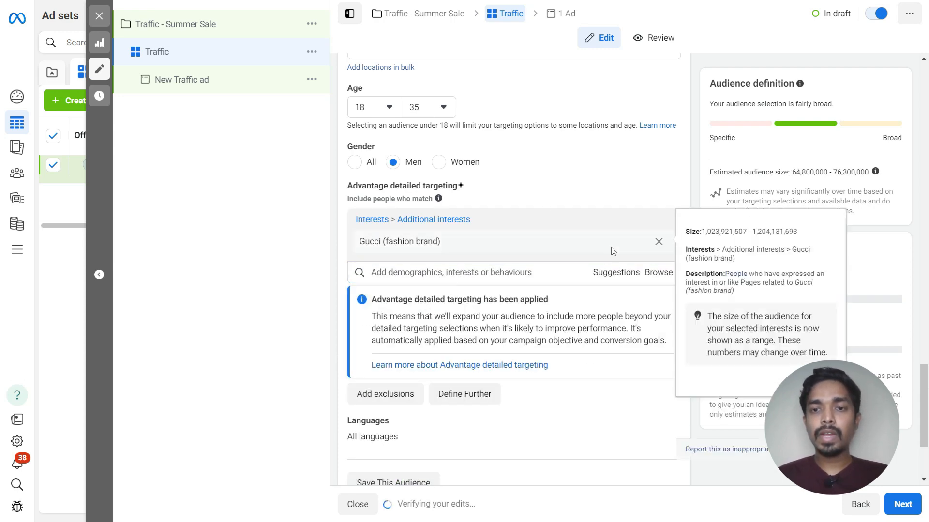
left_click(608, 273)
left_click(435, 298)
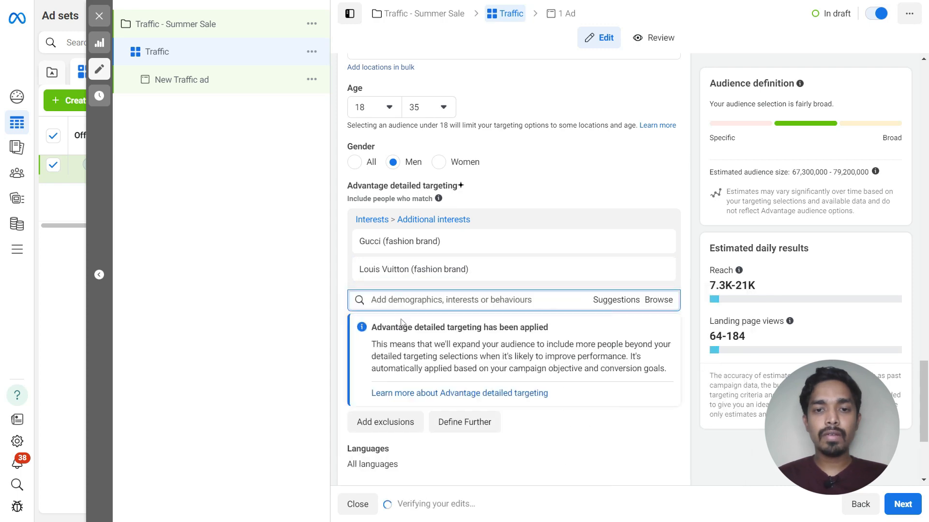
left_click(613, 301)
left_click(384, 266)
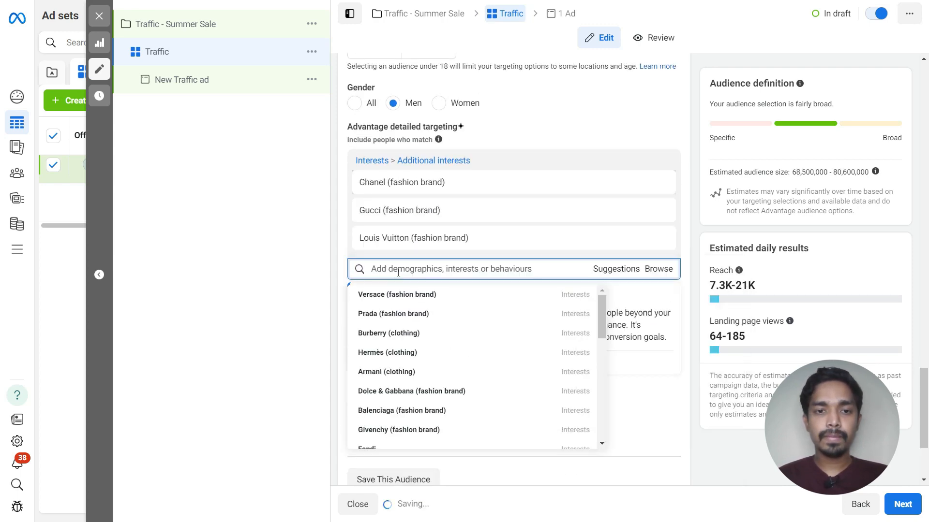
left_click(392, 314)
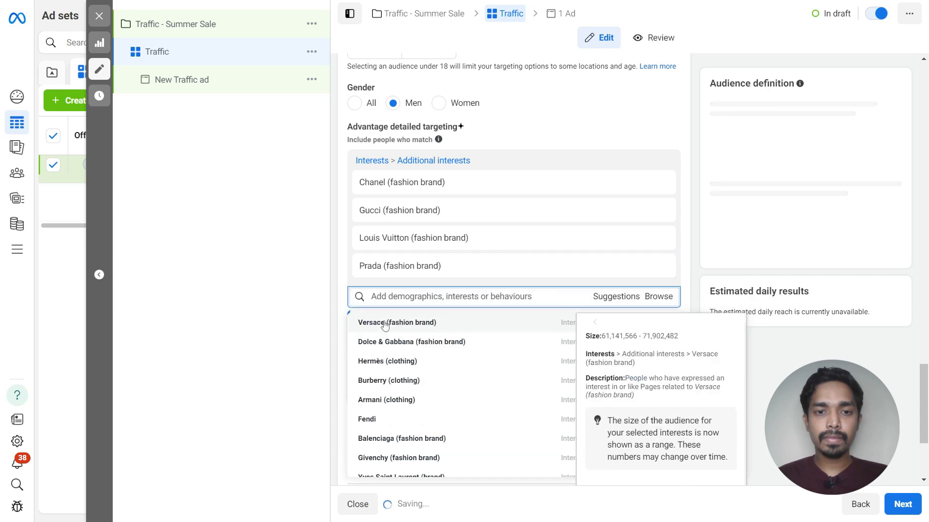
left_click(394, 342)
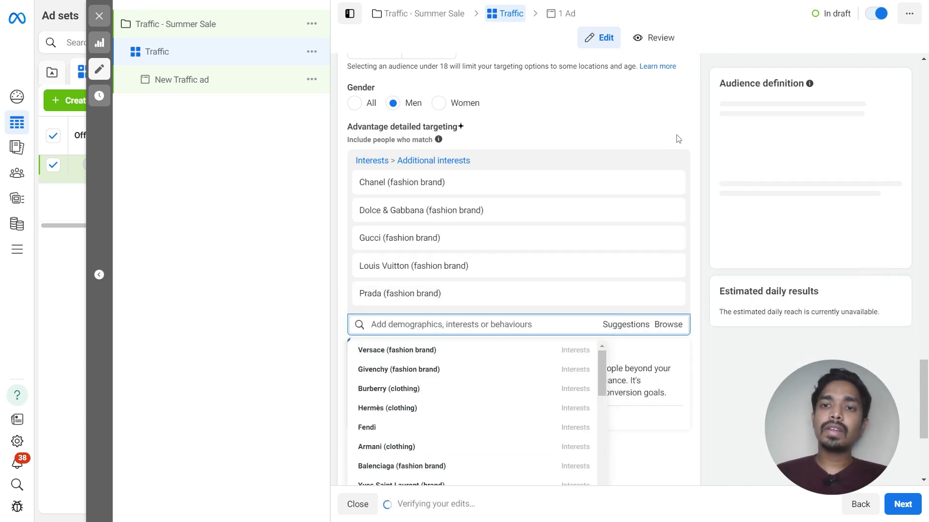
left_click(675, 130)
scroll(647, 151, "up", 2)
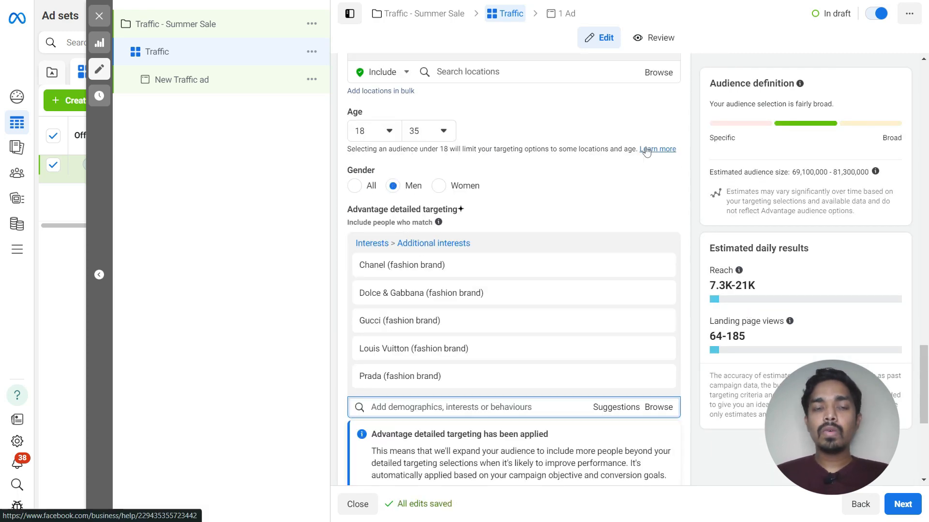
scroll(646, 152, "down", 1)
scroll(647, 152, "up", 1)
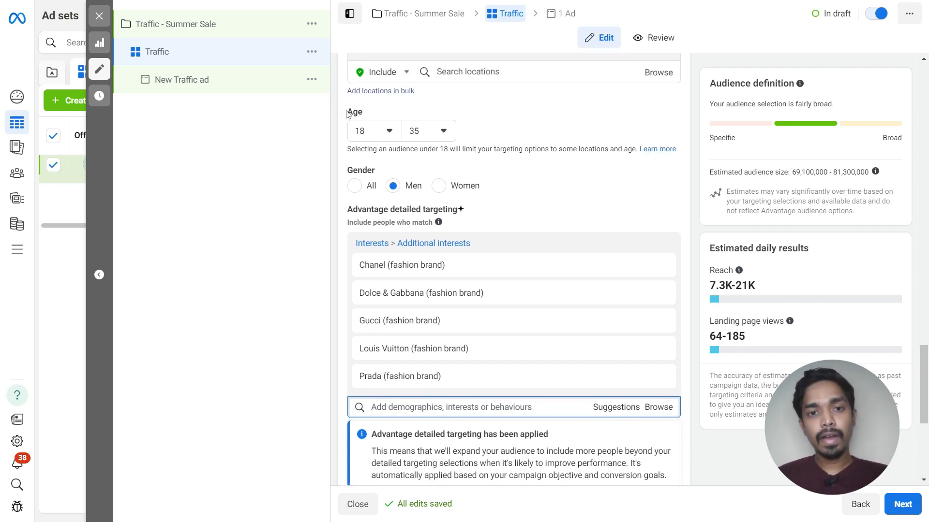
scroll(531, 163, "down", 5)
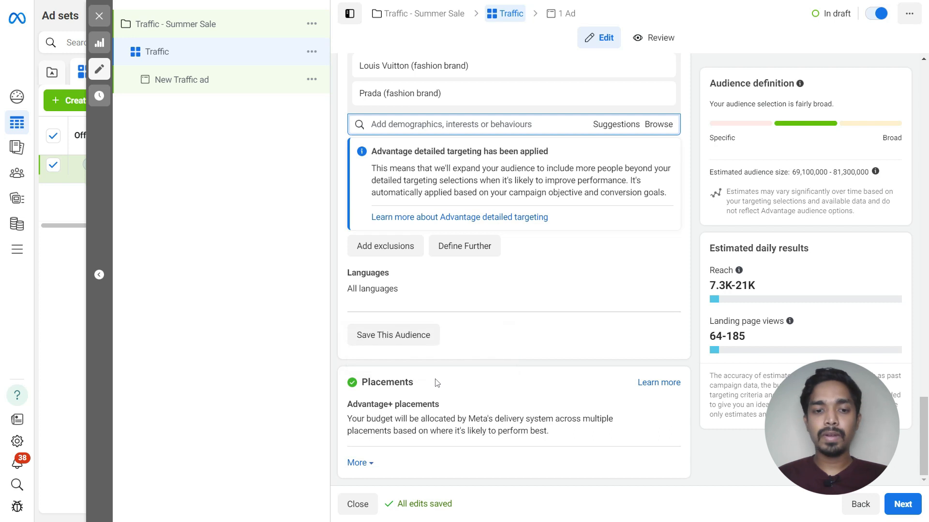
Step: Open the ad set's new ad and rename it "Ad 1"
left_click(185, 81)
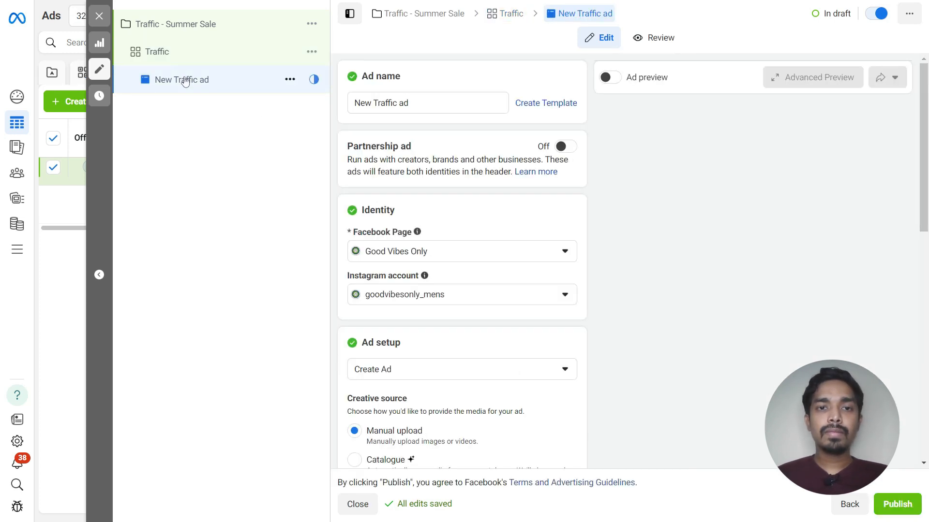
triple_click(406, 103)
type("Ad ")
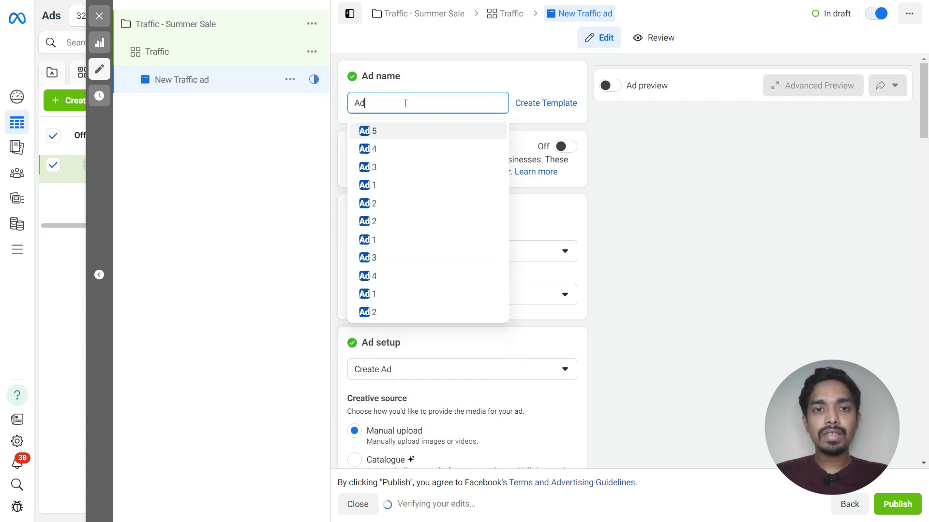
type("1")
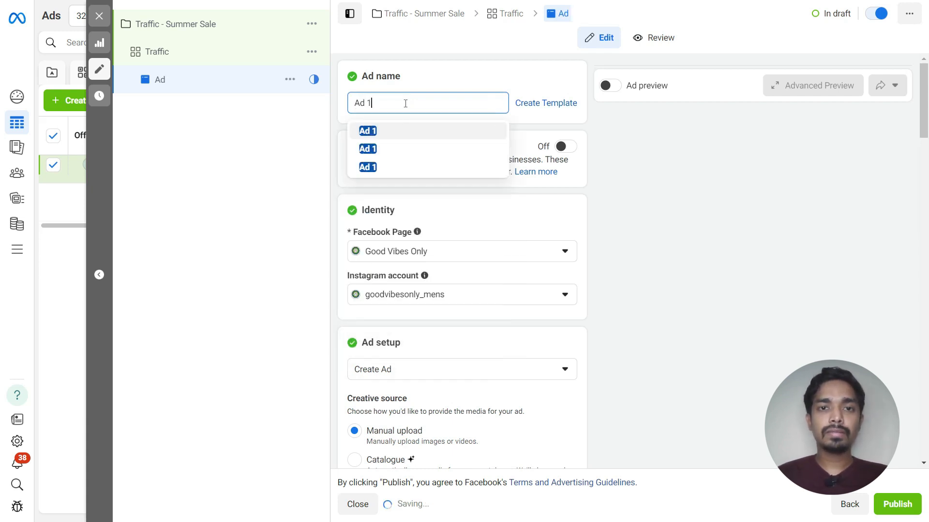
left_click(483, 75)
Step: Check the ad setup section and its choices for creating the ad or using an existing post
scroll(397, 262, "down", 3)
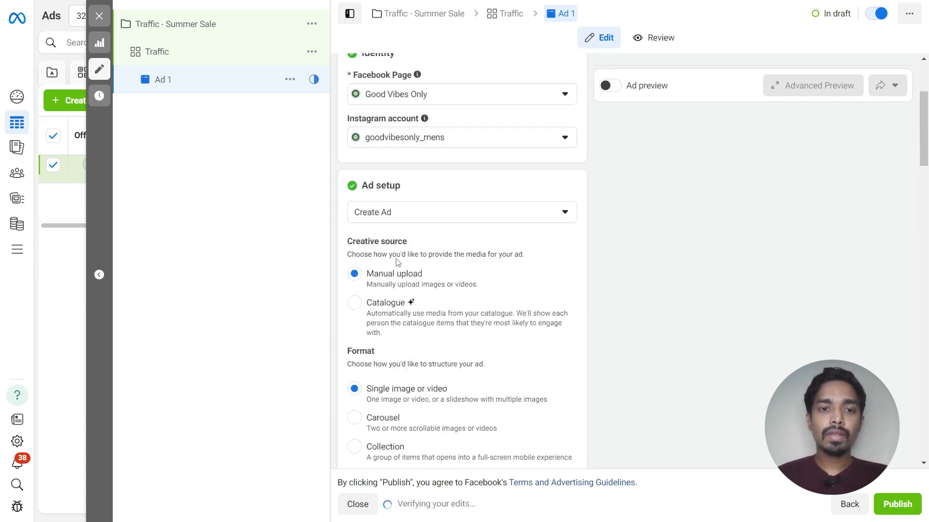
scroll(396, 264, "down", 2)
scroll(367, 155, "up", 1)
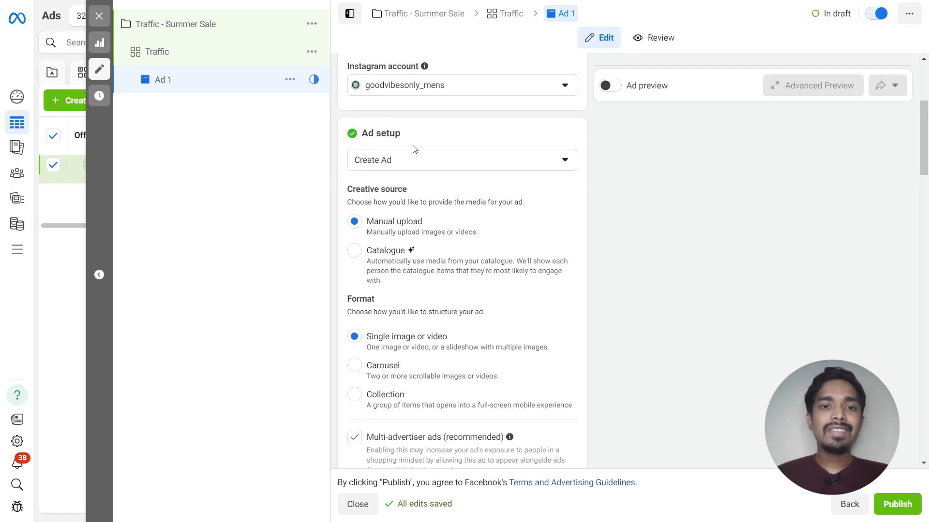
left_click(393, 164)
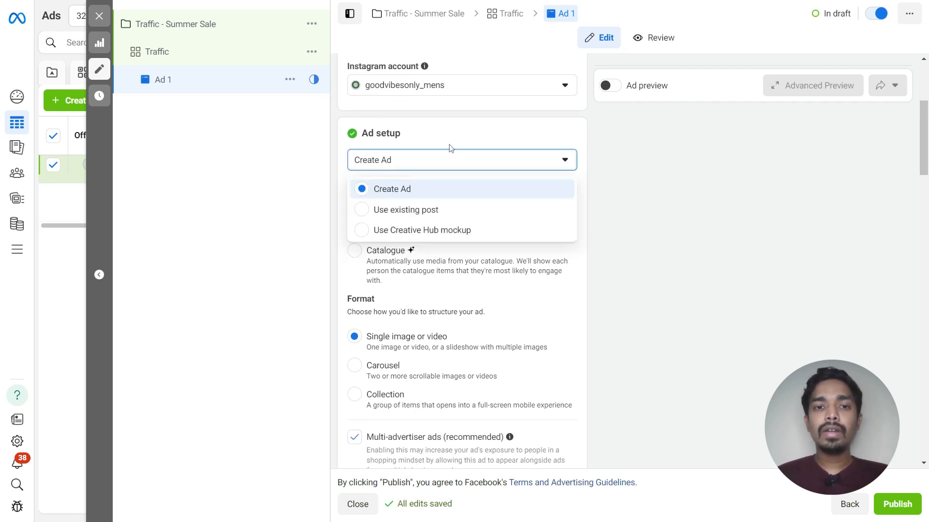
Step: Add the round Good Vibes Only logo from the account images as the ad's media, keeping the original crops and default optimisations
scroll(449, 148, "down", 7)
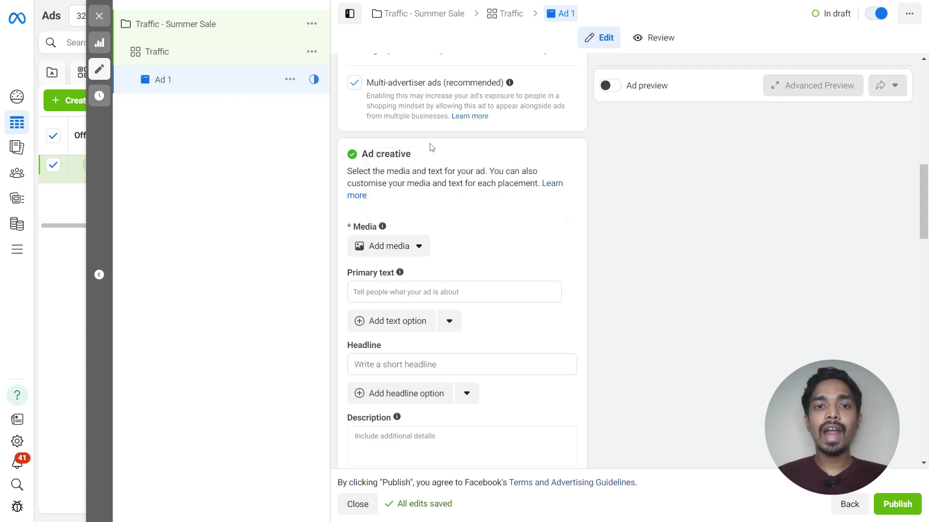
left_click(415, 247)
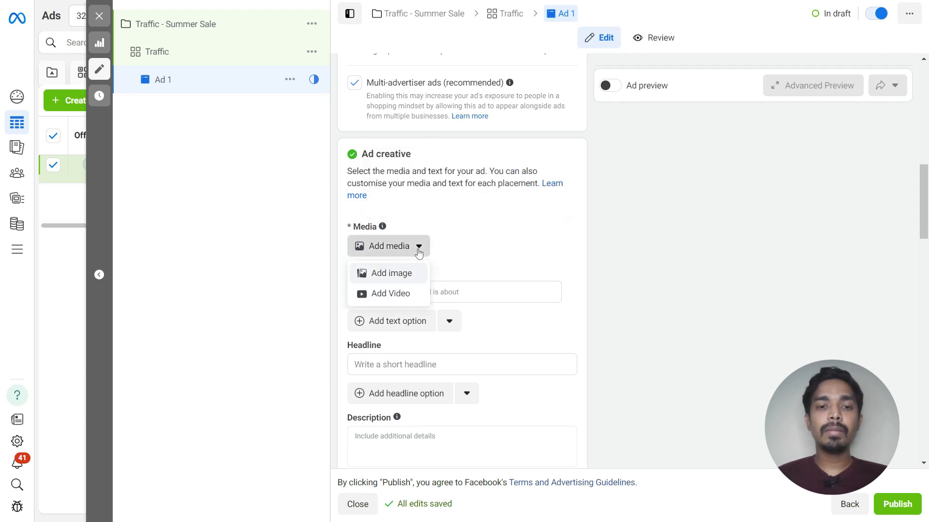
left_click(398, 274)
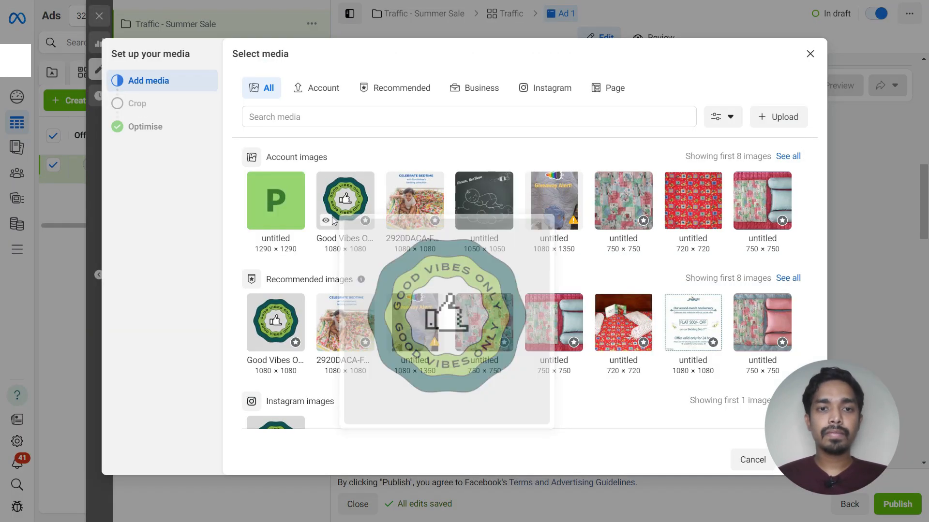
left_click(341, 203)
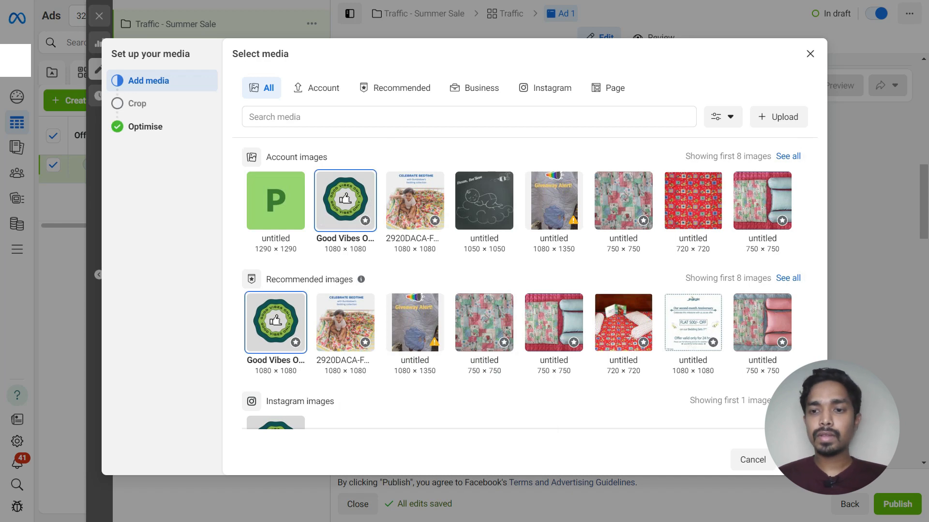
left_click(798, 460)
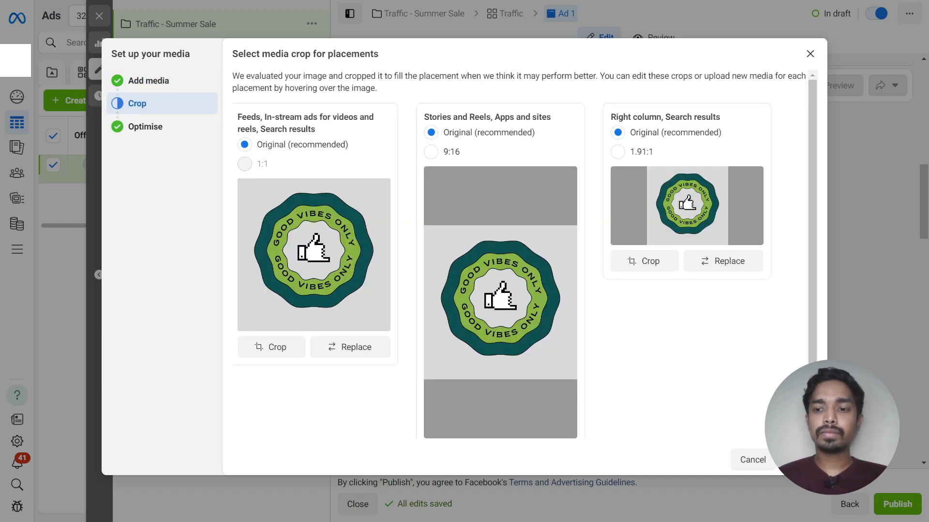
left_click(799, 460)
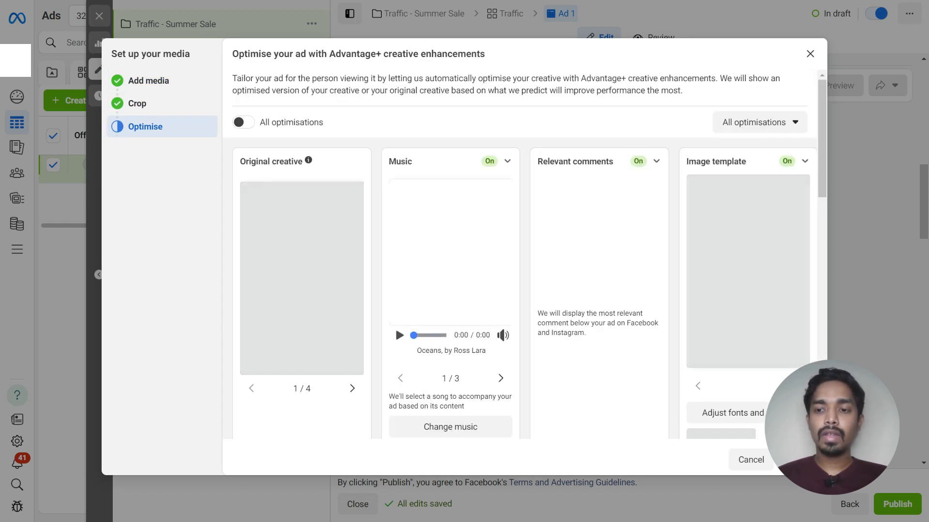
scroll(396, 312, "down", 2)
scroll(520, 255, "up", 2)
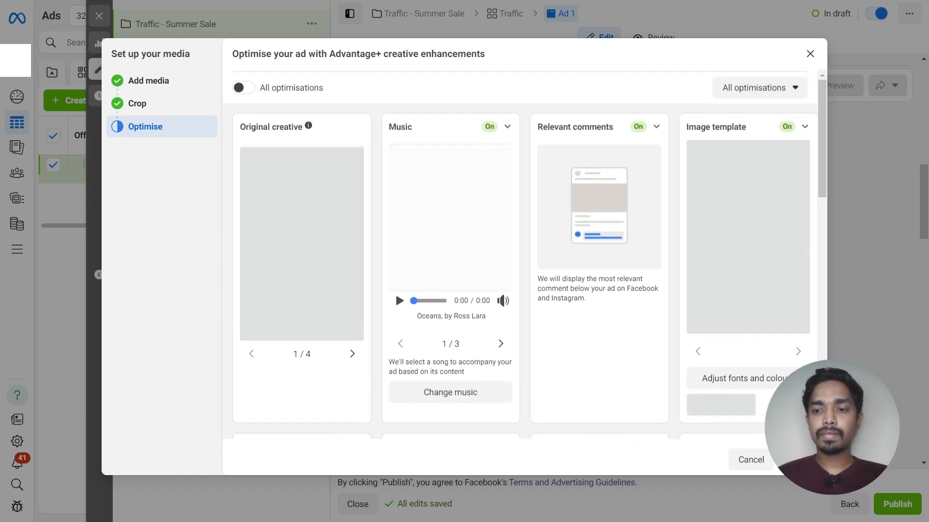
left_click(799, 460)
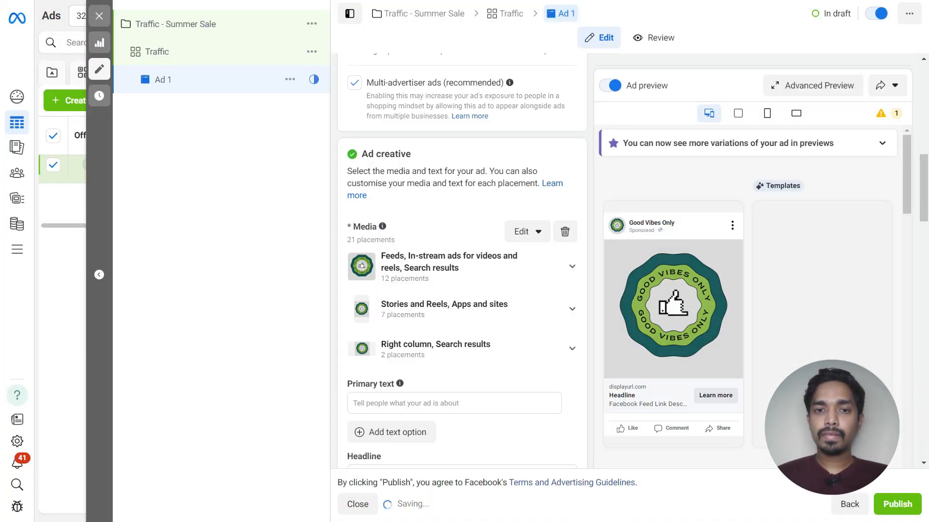
Step: Fill the primary text with the copied blurb beginning "Wrap yourself in positivity with Good Vibes Only Clothing!" and collapse its suggested variations
scroll(524, 344, "down", 2)
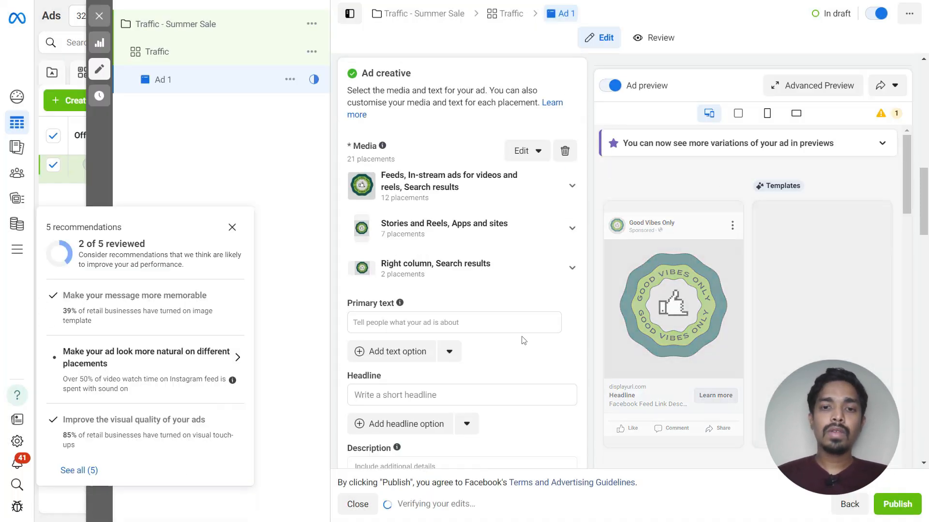
left_click(368, 319)
key("super+v")
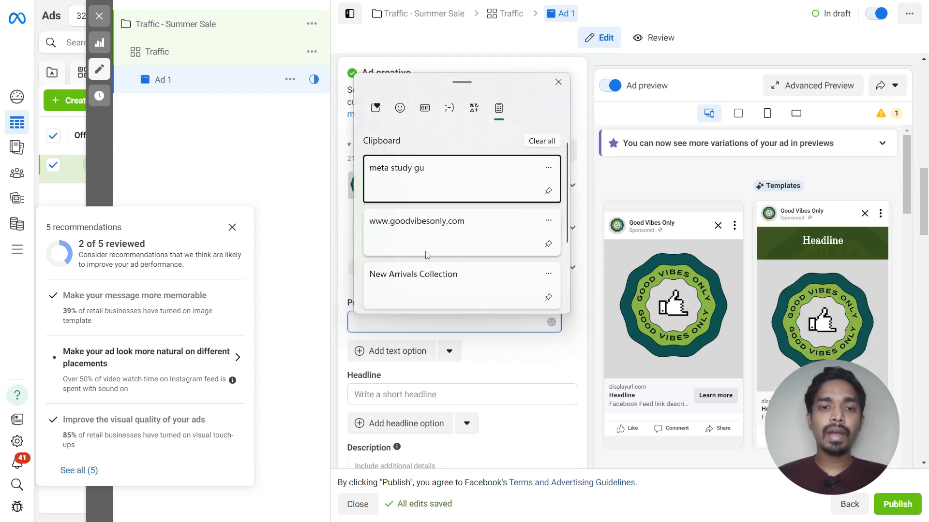
scroll(425, 251, "down", 2)
left_click(418, 228)
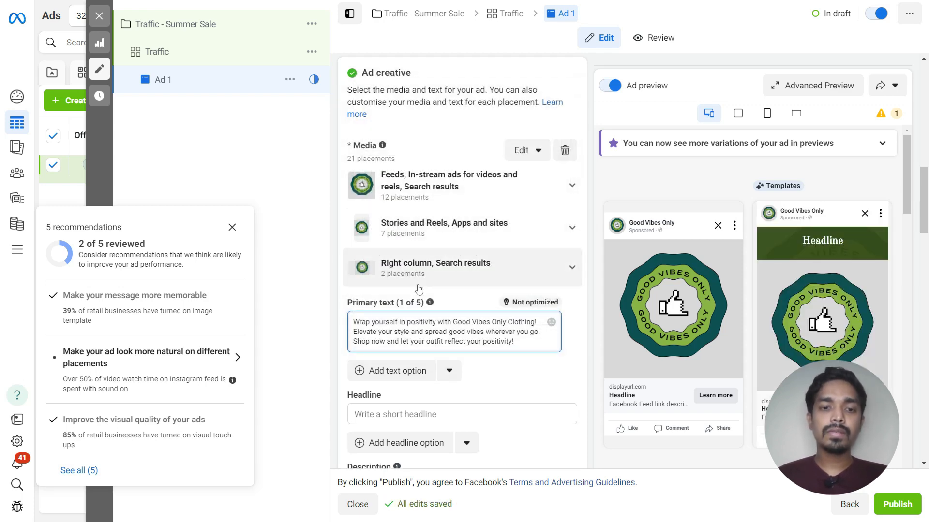
left_click(375, 409)
left_click(551, 290)
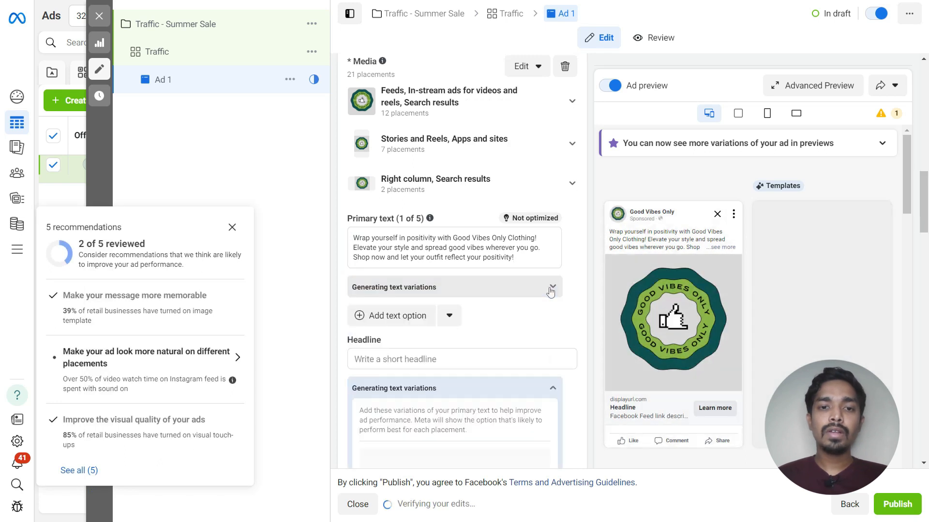
Step: Dismiss the recommendations and set the ad's headline to "New Arrivals Collection"
scroll(551, 290, "down", 1)
left_click(232, 228)
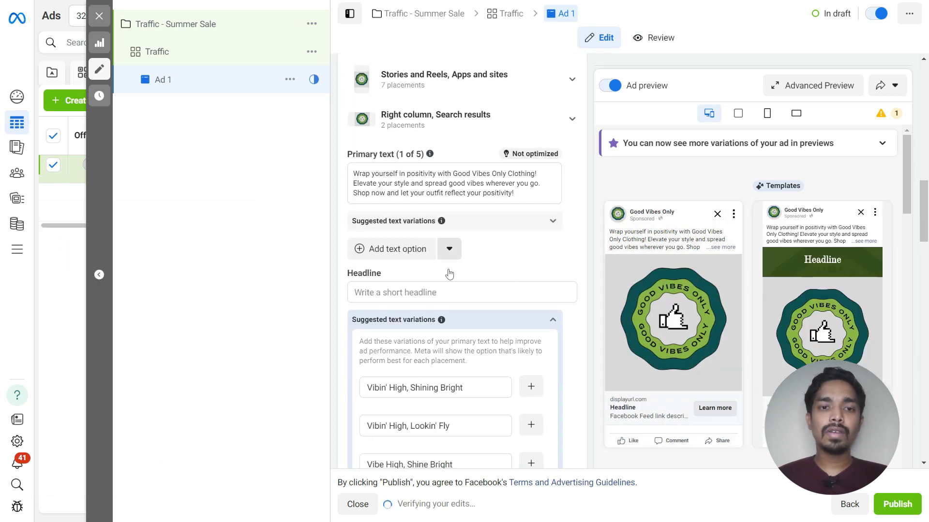
left_click(377, 295)
key("super+v")
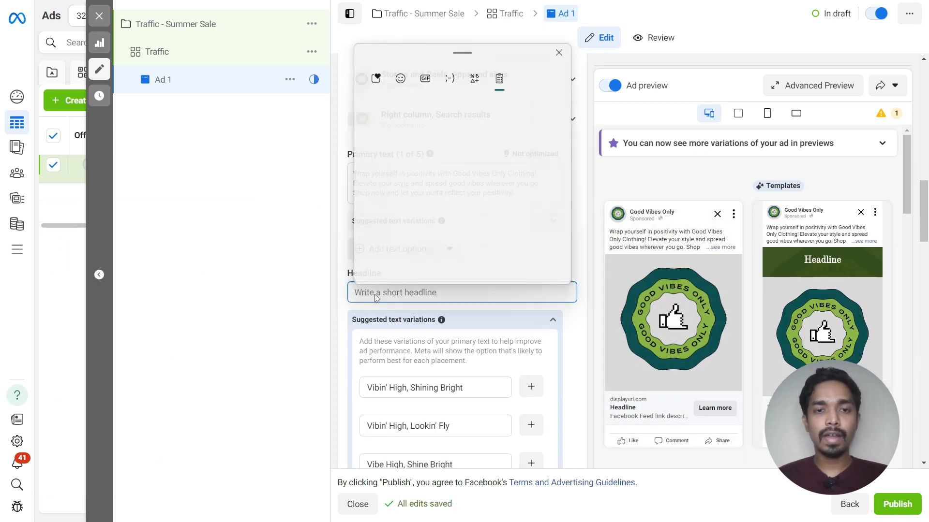
left_click(414, 251)
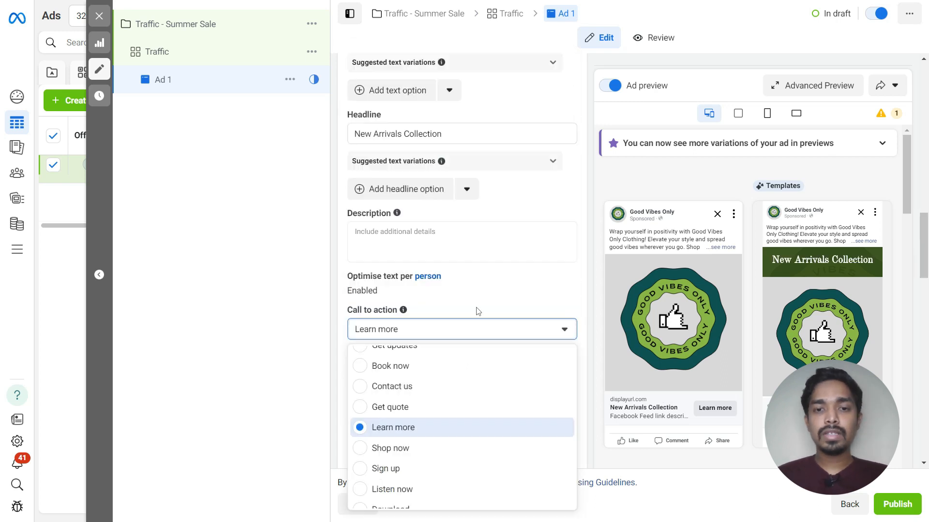
Step: Set the ad's call to action to Shop now
left_click(477, 309)
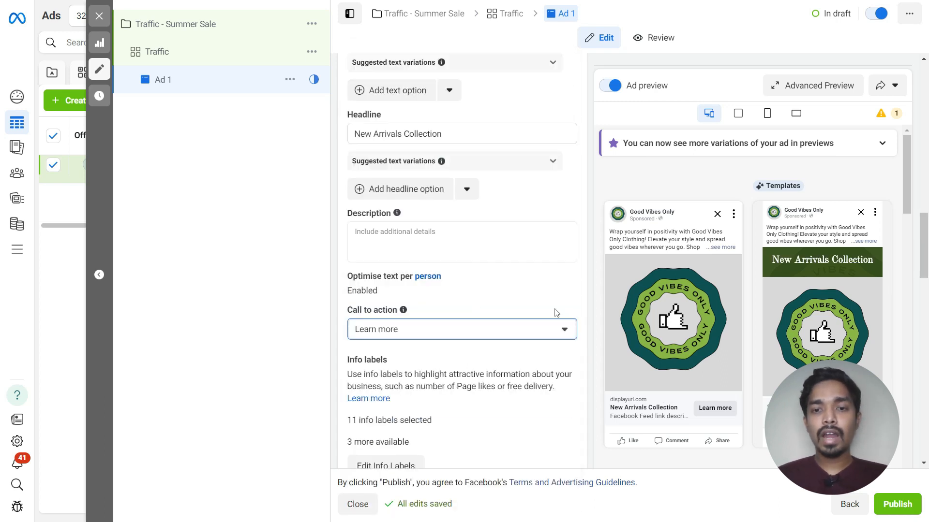
left_click(564, 329)
scroll(450, 407, "down", 1)
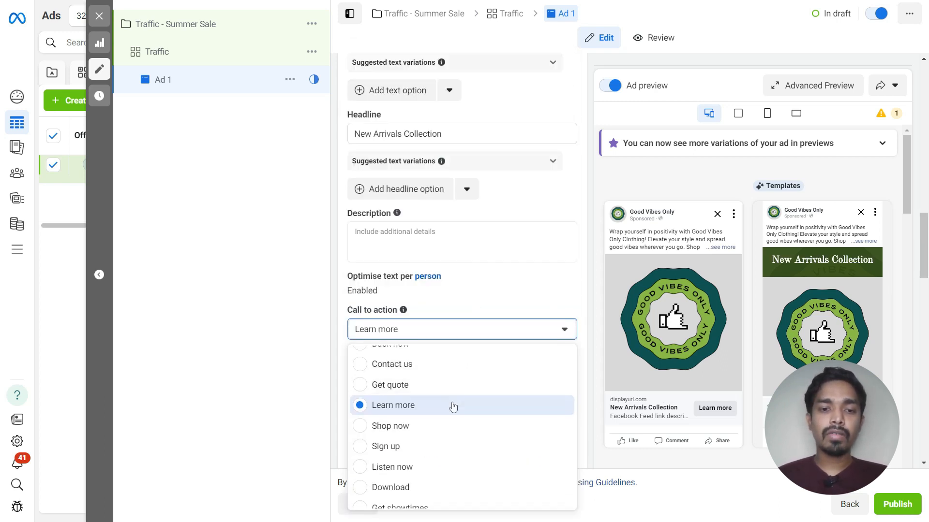
left_click(361, 430)
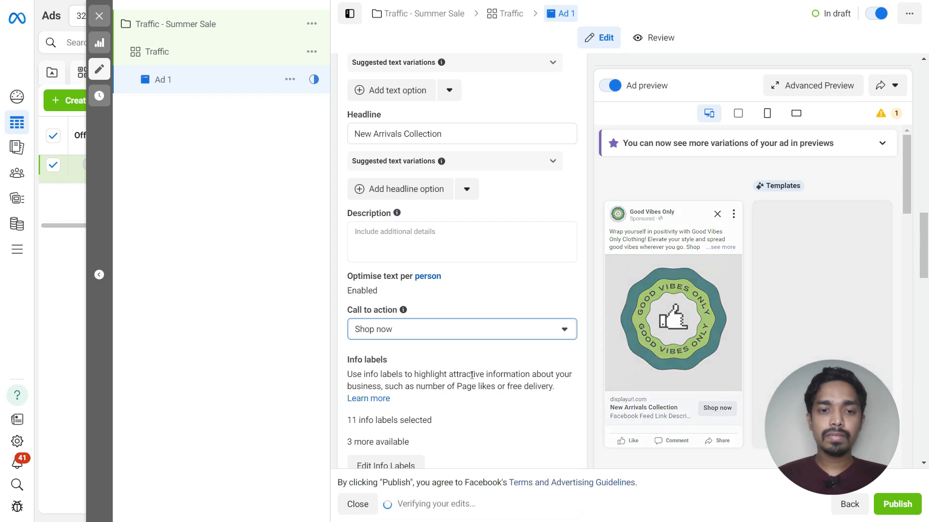
scroll(472, 379, "down", 8)
scroll(429, 370, "down", 2)
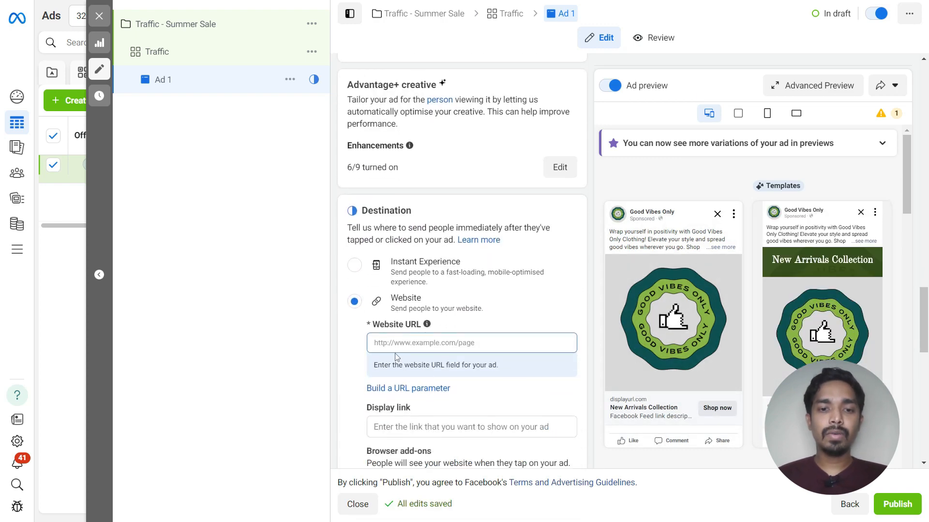
left_click(387, 339)
key("super+v")
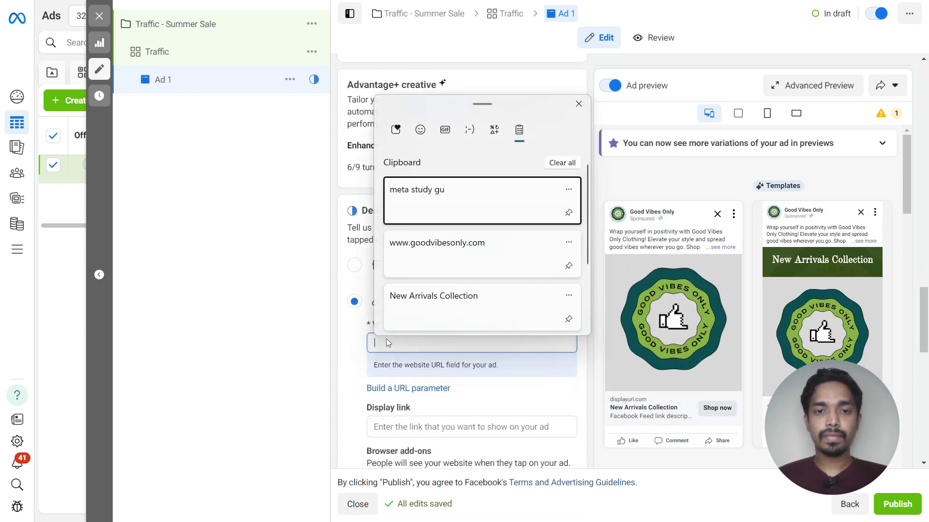
key("Down")
key("Return")
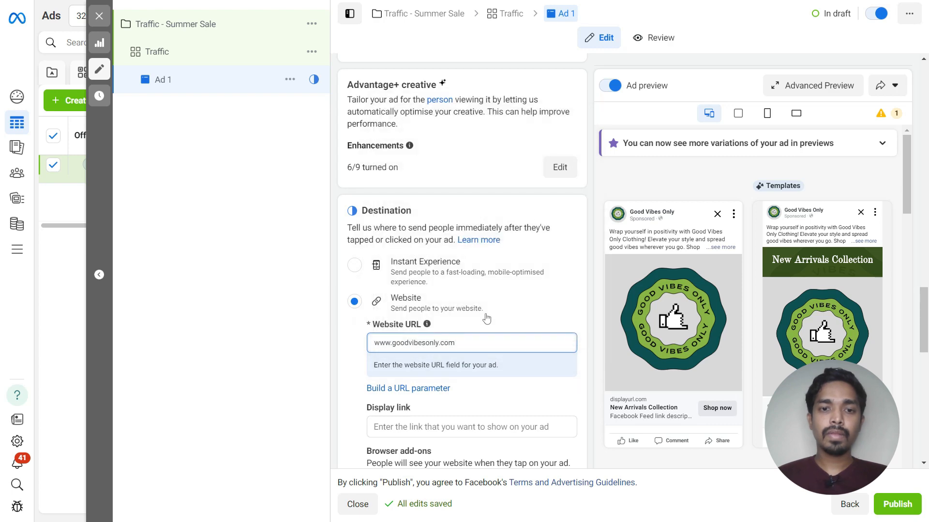
scroll(562, 296, "down", 2)
left_click(357, 279)
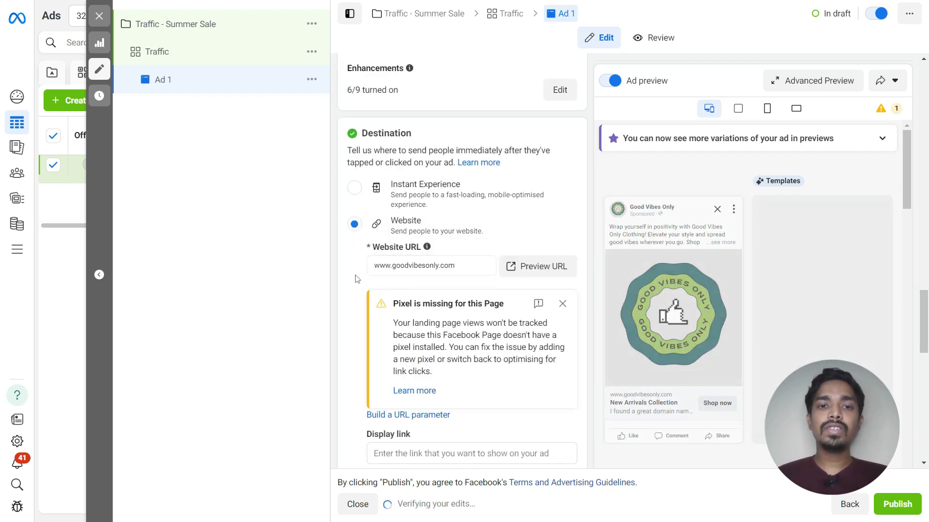
left_click(563, 303)
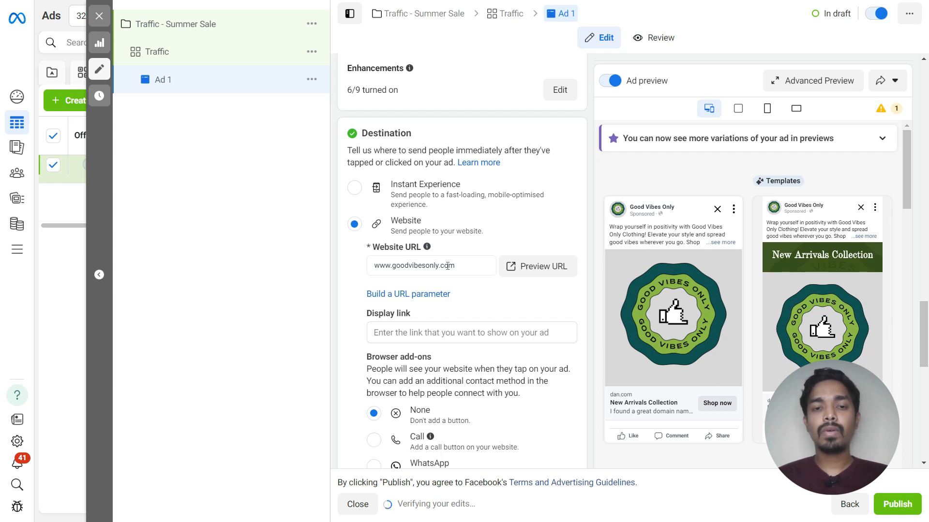
left_click_drag(456, 266, 354, 266)
left_click(361, 272)
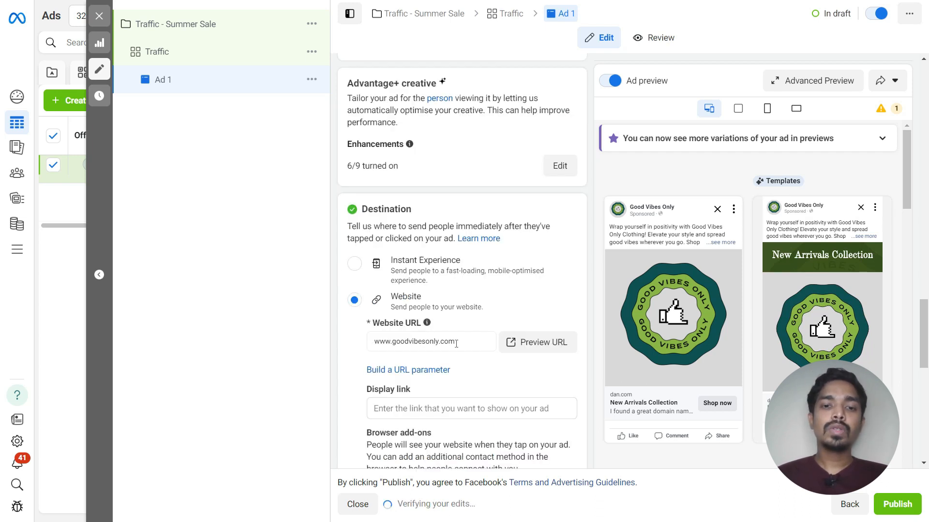
left_click_drag(456, 343, 370, 349)
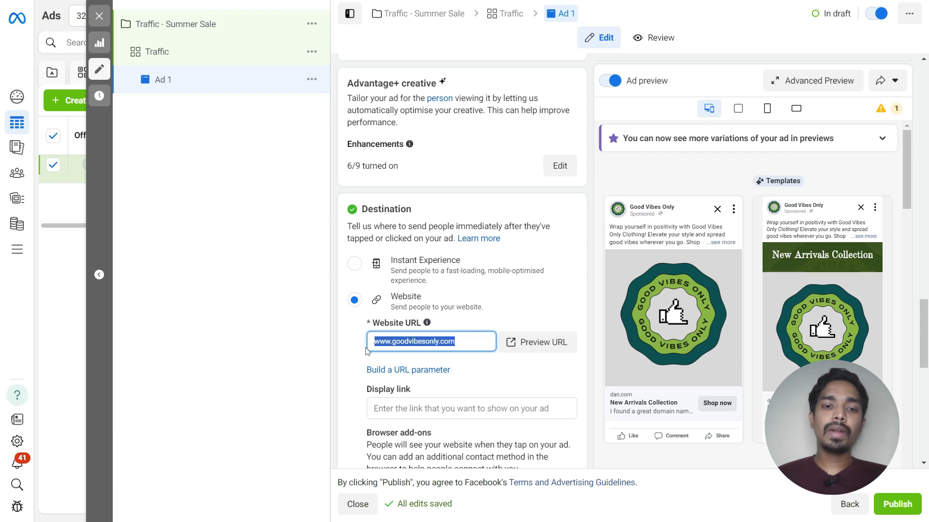
left_click(360, 350)
Step: Enable website events tracking for the ad
scroll(360, 350, "down", 10)
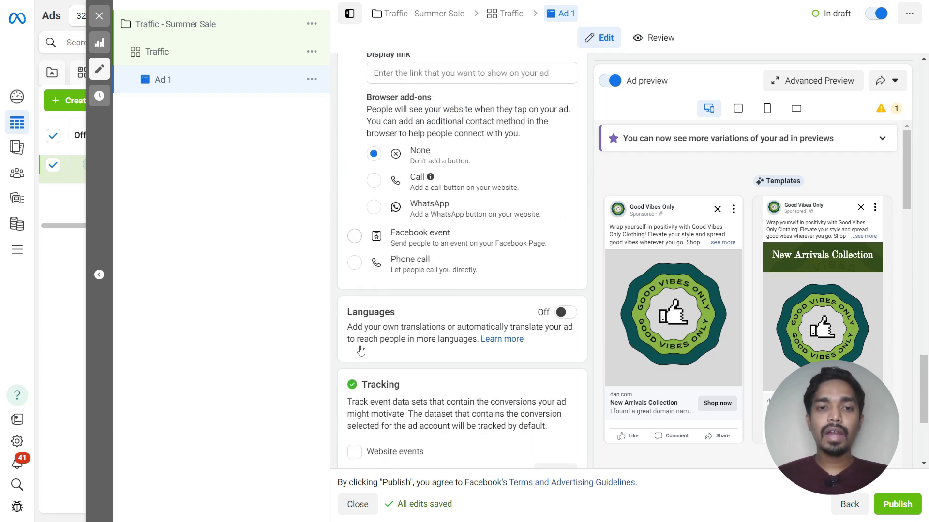
scroll(361, 350, "down", 2)
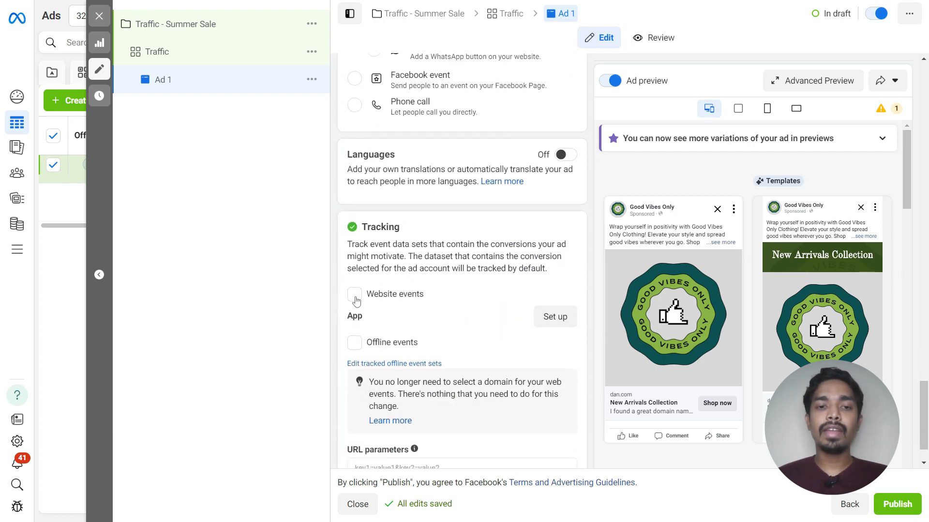
left_click(356, 299)
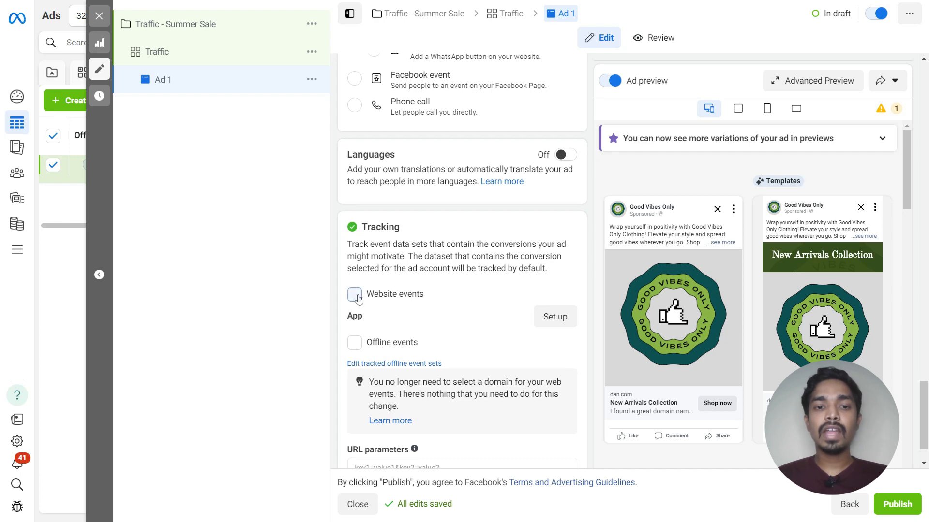
Step: Build the tracking URL parameters with campaign source facebook, medium cpc, name {{adset.name}} and content {{ad.name}}
scroll(357, 299, "down", 2)
left_click_drag(347, 399, 411, 401)
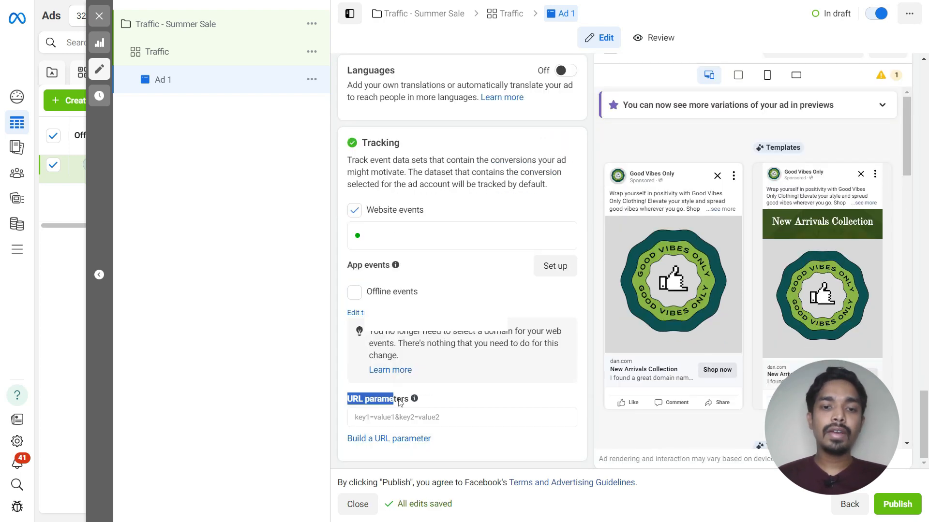
mouse_move(414, 399)
left_click(425, 441)
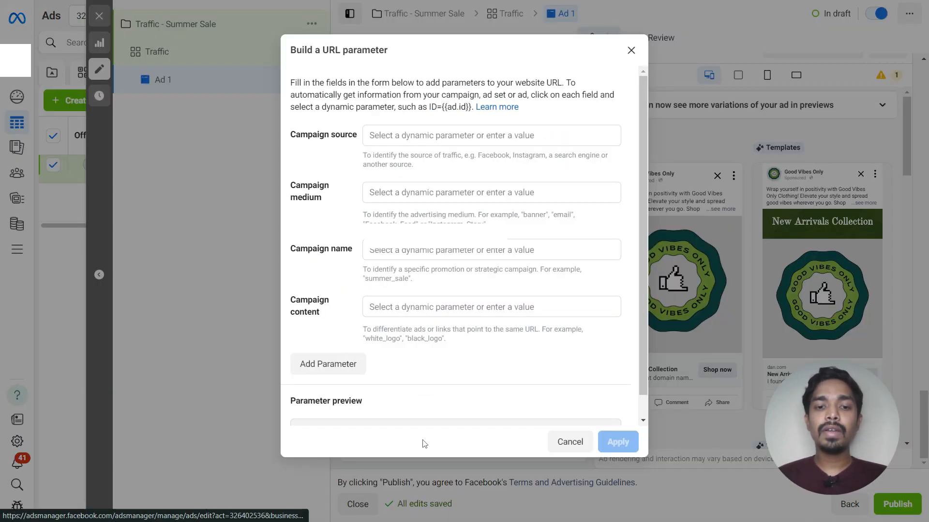
left_click(374, 138)
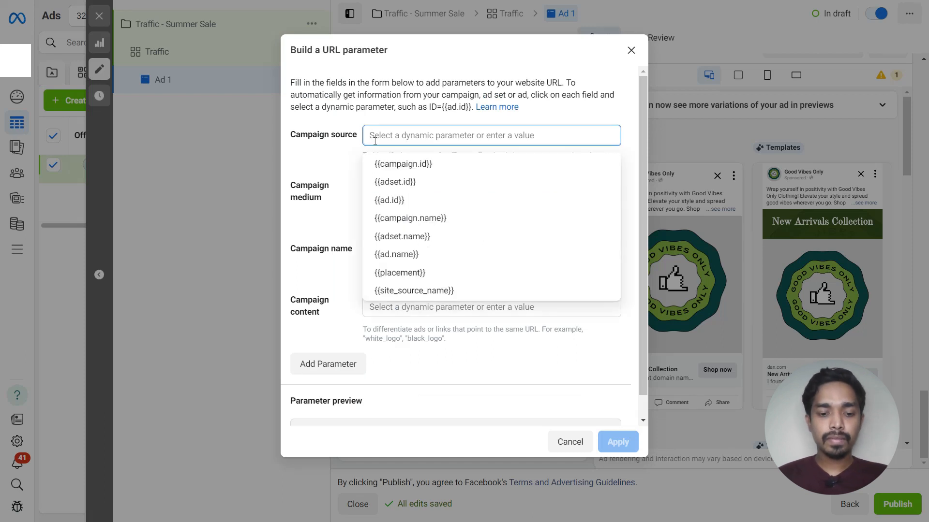
type("facebook")
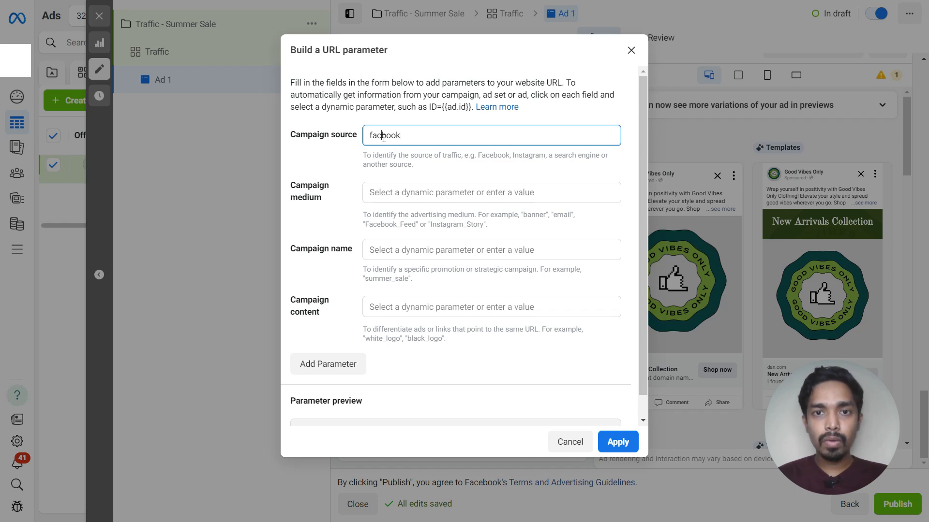
left_click(394, 188)
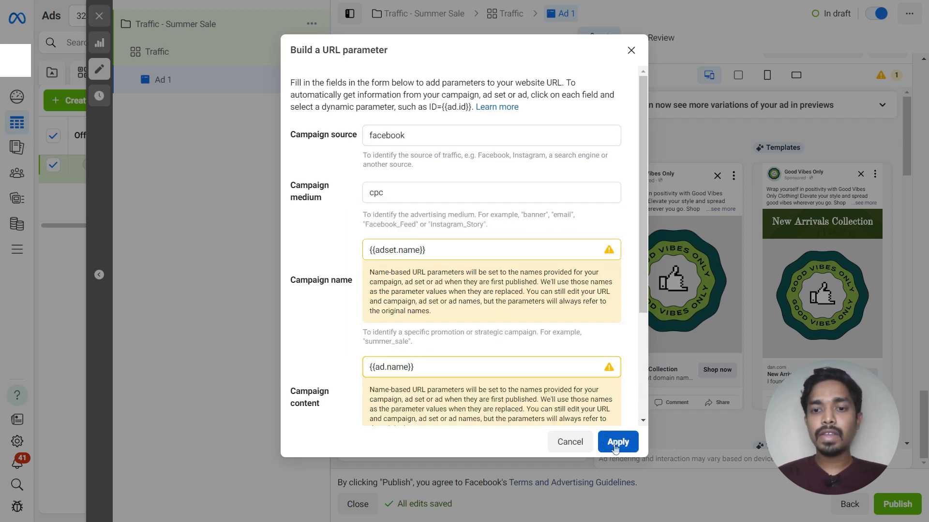
left_click(615, 443)
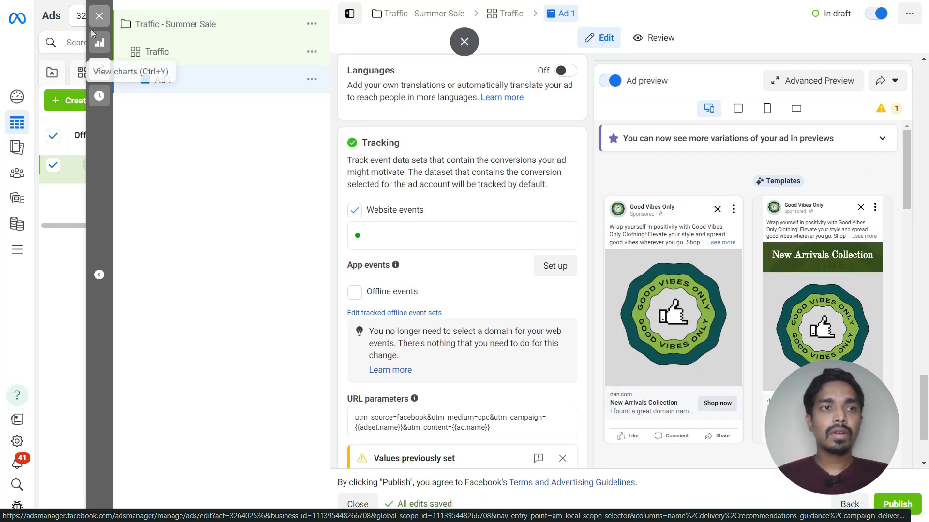
Step: Close the ad editor and publish the draft Traffic - Summer Sale campaign with its ad set and ad
left_click(99, 16)
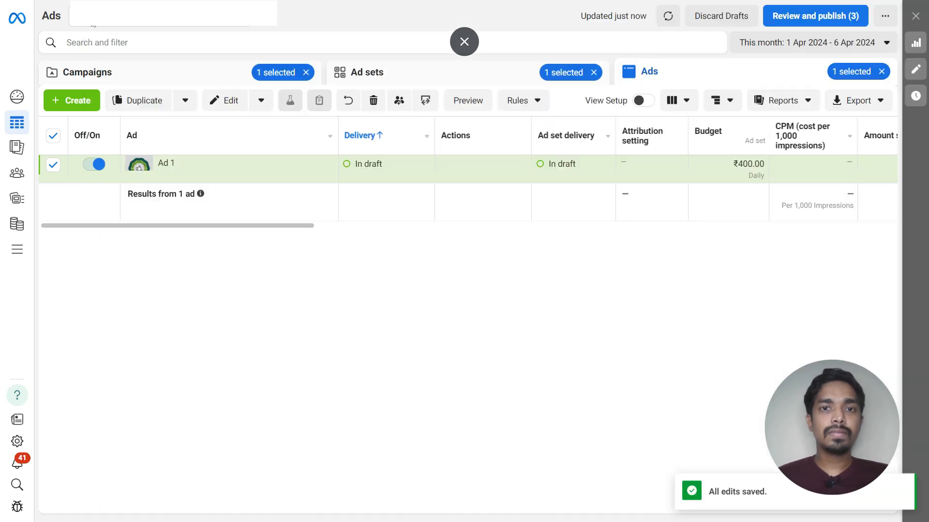
left_click(810, 19)
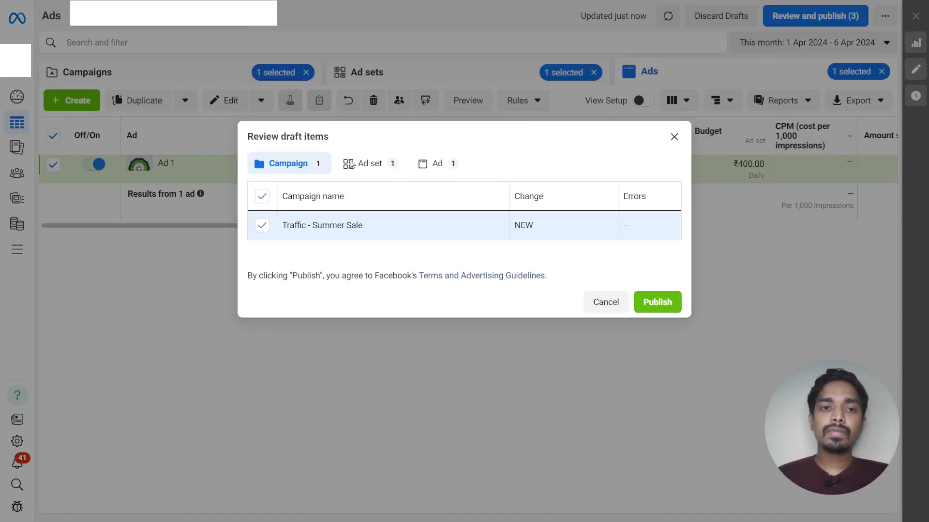
left_click(657, 302)
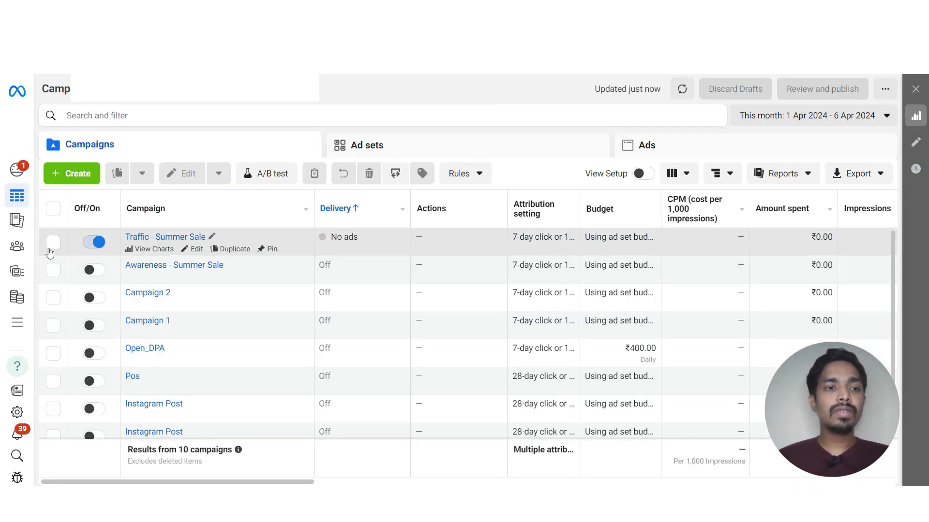
Step: Check the ad sets and ads belonging to the Traffic - Summer Sale campaign
left_click(54, 242)
left_click(441, 146)
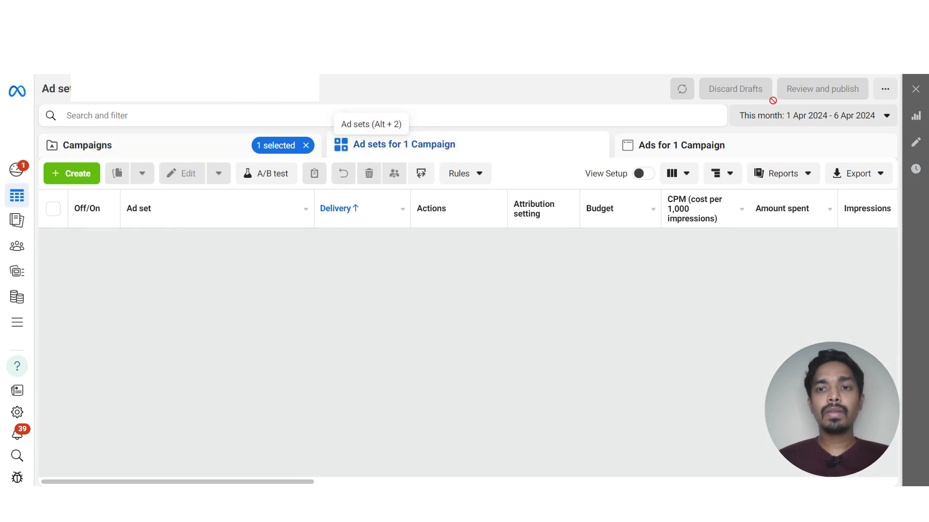
left_click(722, 145)
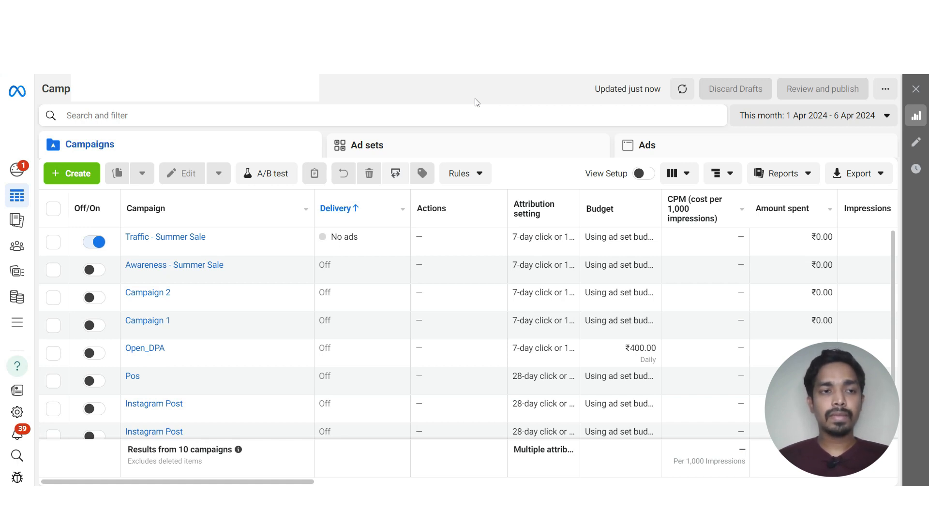
Step: Start a new auction campaign with the Engagement objective and proceed to its campaign setup choice
left_click(68, 175)
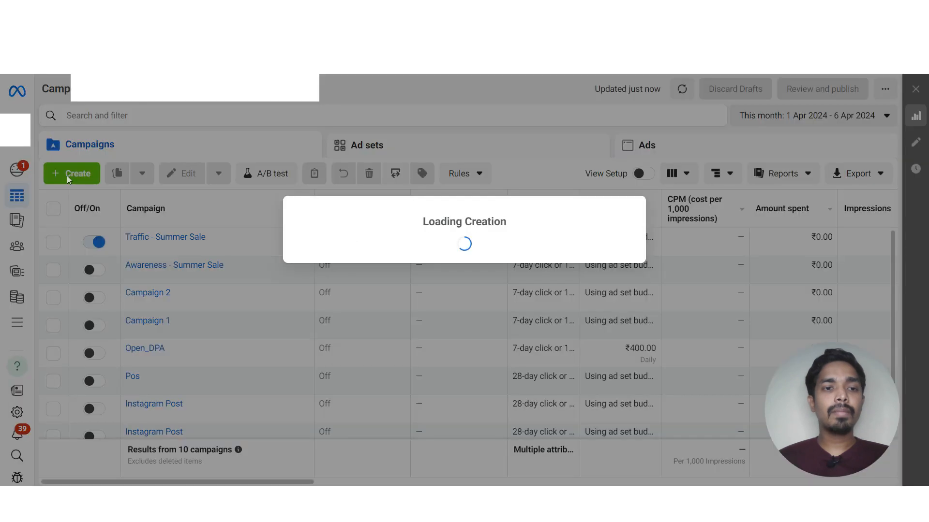
mouse_move(408, 206)
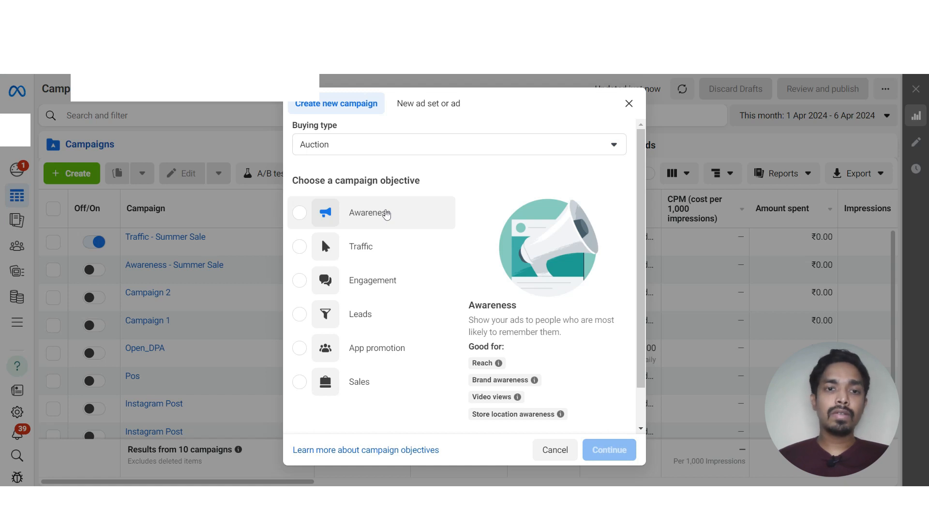
left_click(386, 213)
scroll(367, 227, "down", 1)
left_click(342, 242)
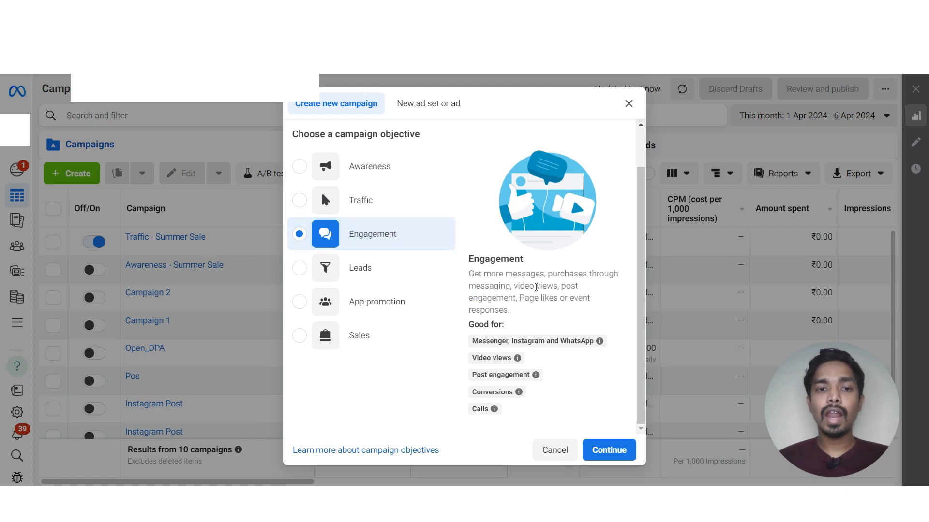
left_click(610, 450)
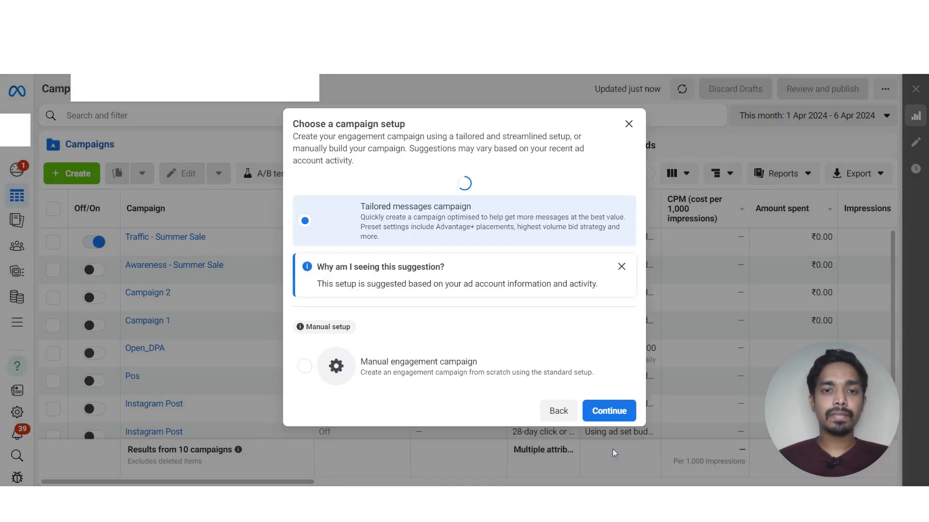
Step: Choose the manual engagement campaign setup and name the campaign Engagement - Summer Sale
left_click(310, 373)
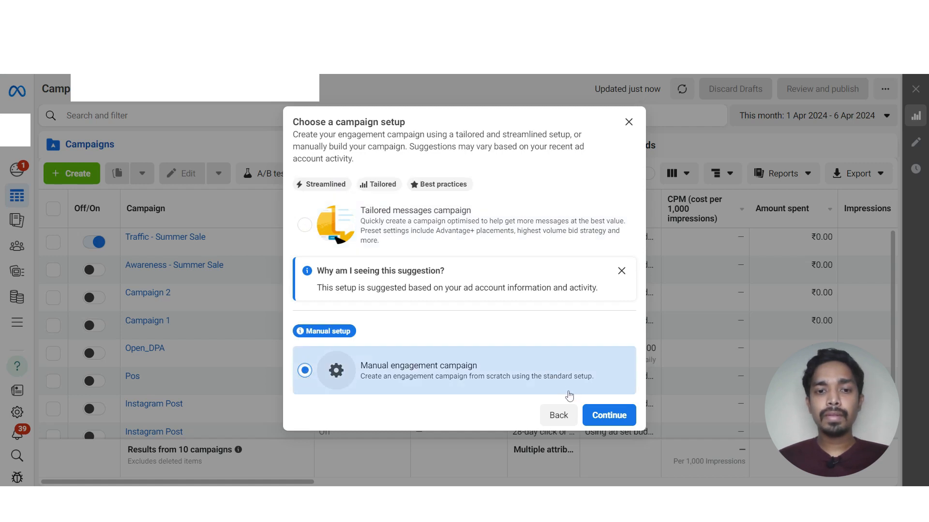
left_click(610, 415)
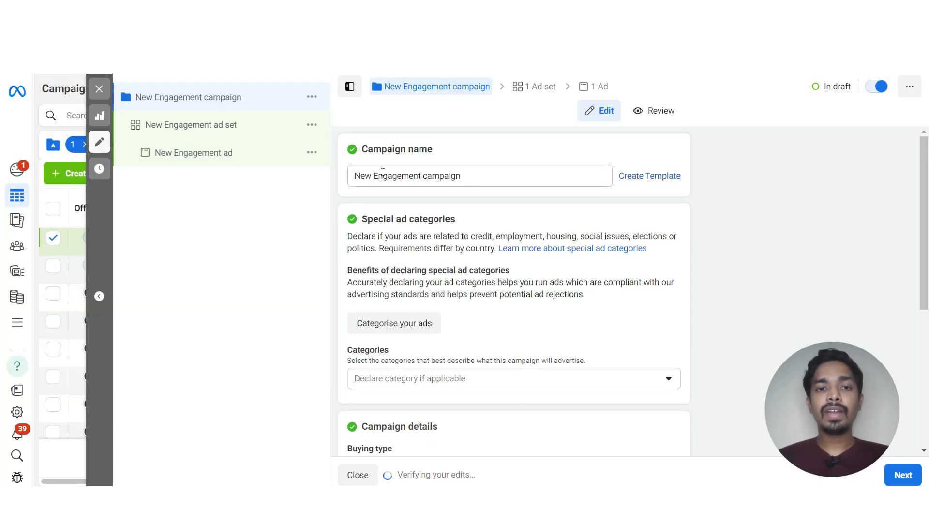
left_click_drag(375, 175, 320, 186)
key("BackSpace")
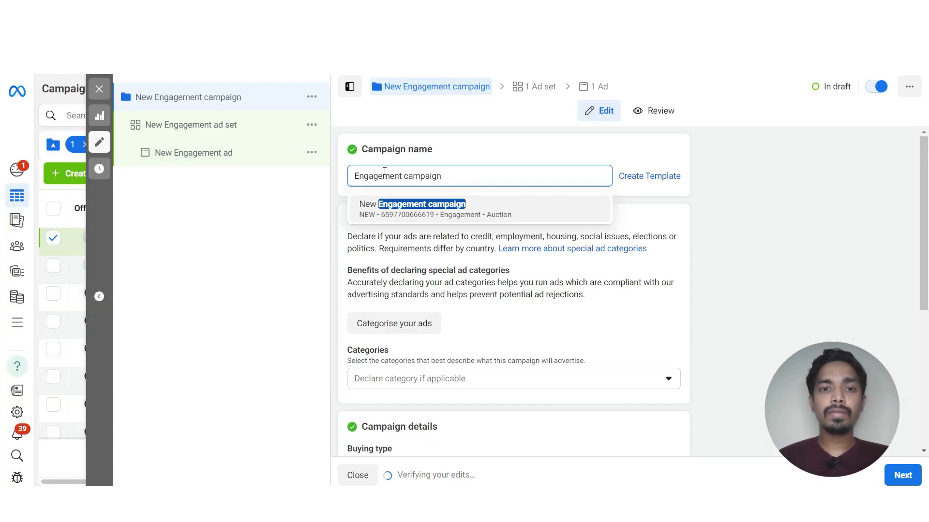
left_click_drag(404, 177, 493, 178)
type("- S")
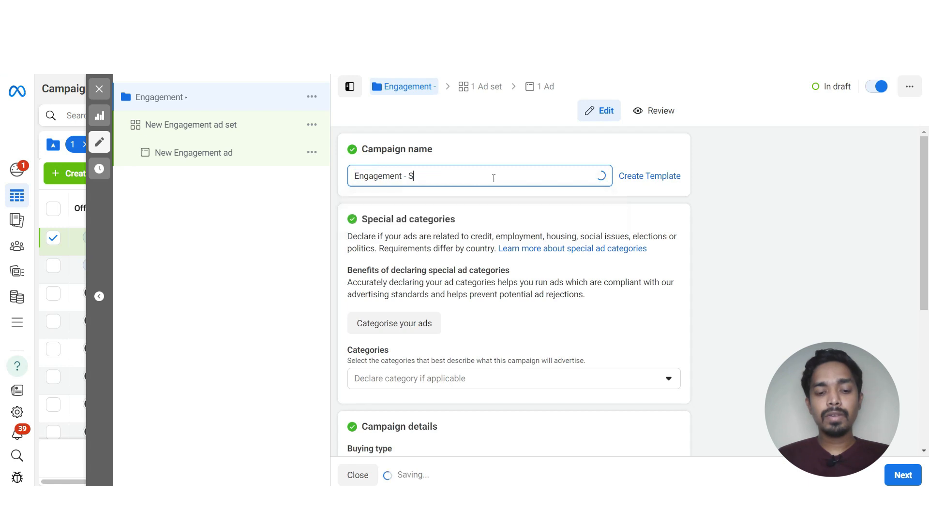
type("ummer ")
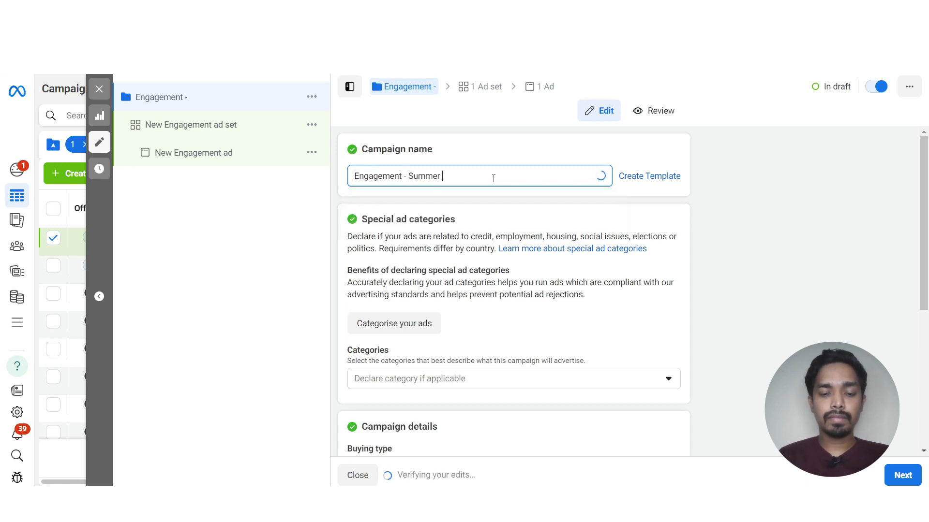
type("Sale")
left_click(508, 156)
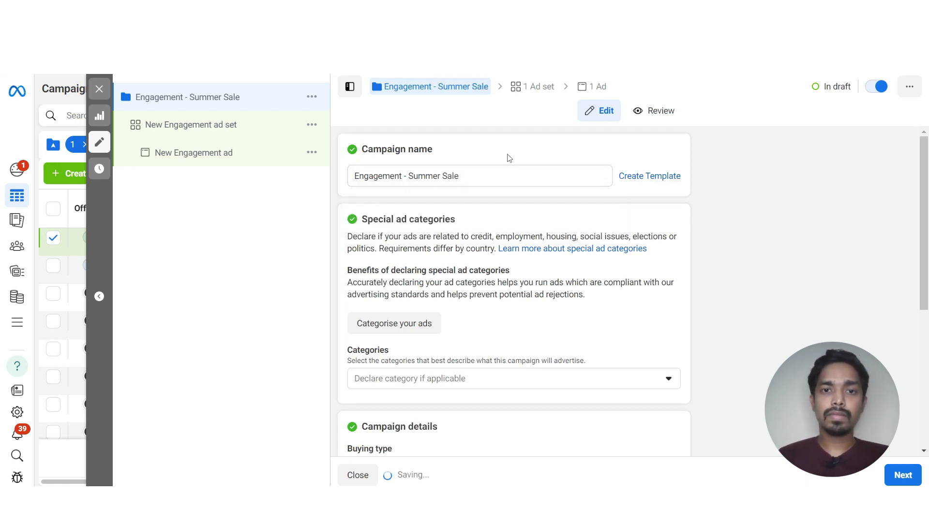
scroll(528, 286, "down", 3)
scroll(425, 252, "down", 2)
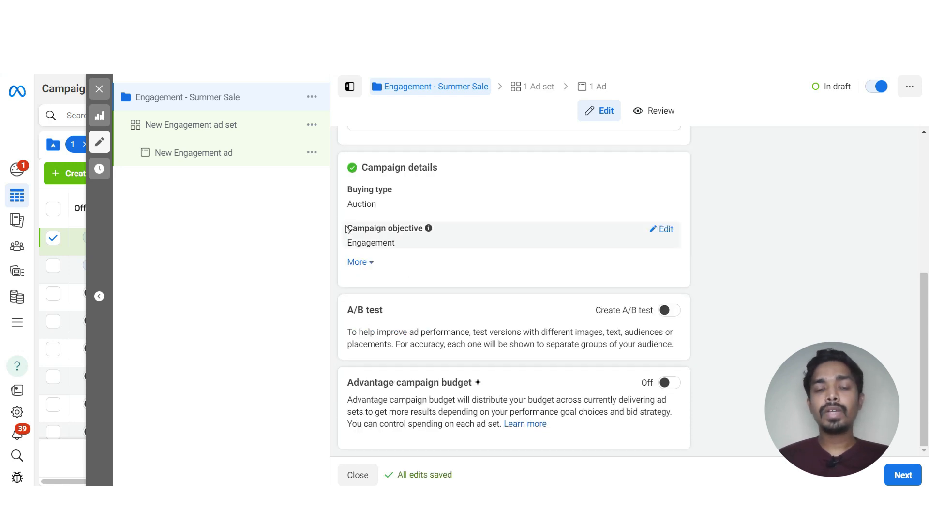
left_click_drag(351, 227, 419, 229)
left_click(735, 224)
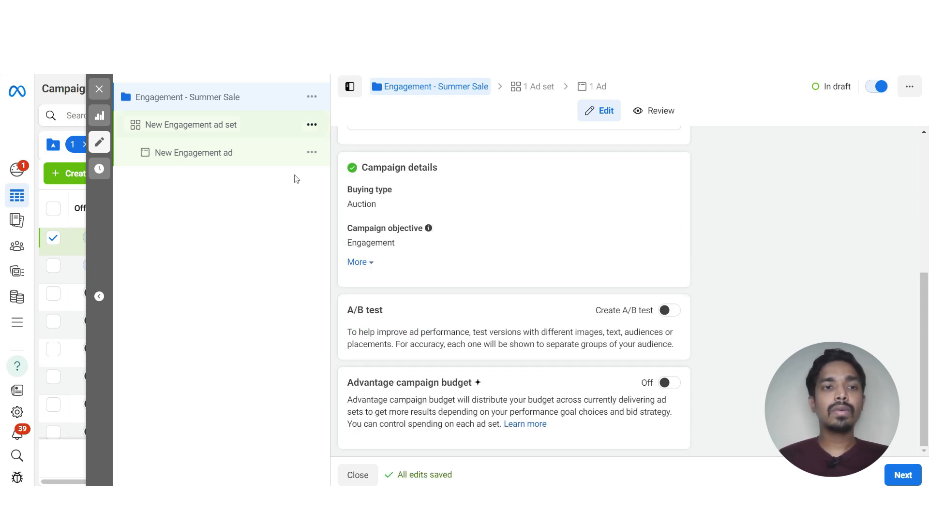
Step: Open the new campaign's ad set and rename it Engagement - Video Views
left_click(190, 127)
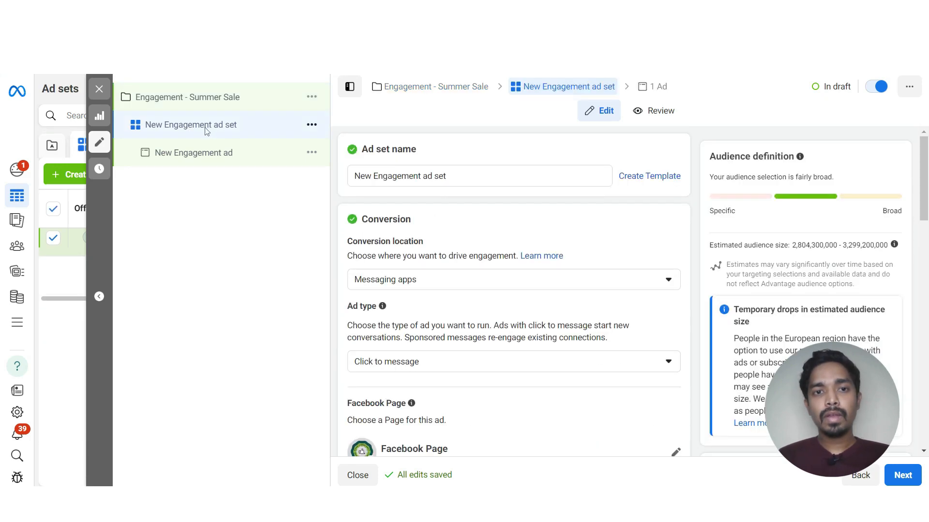
left_click(372, 176)
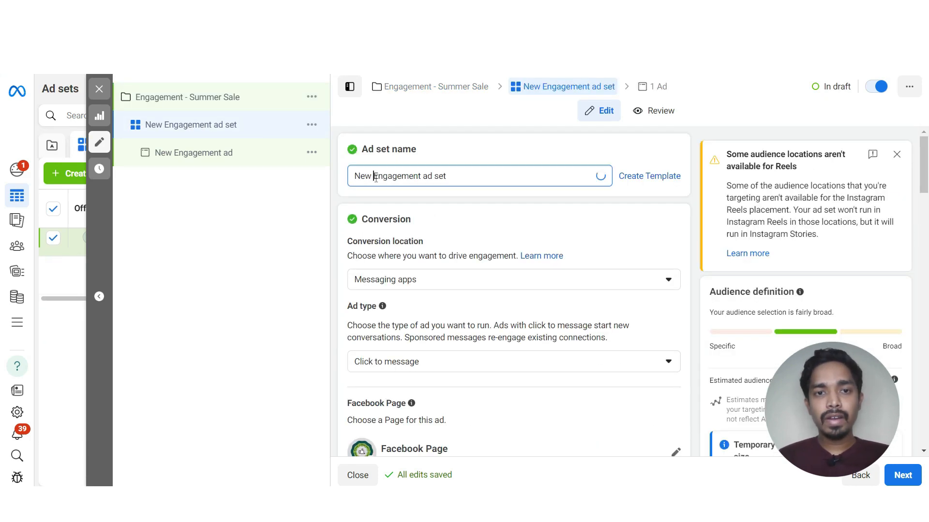
key("BackSpace")
key("BackSpace")
key("BackSpace")
key("BackSpace")
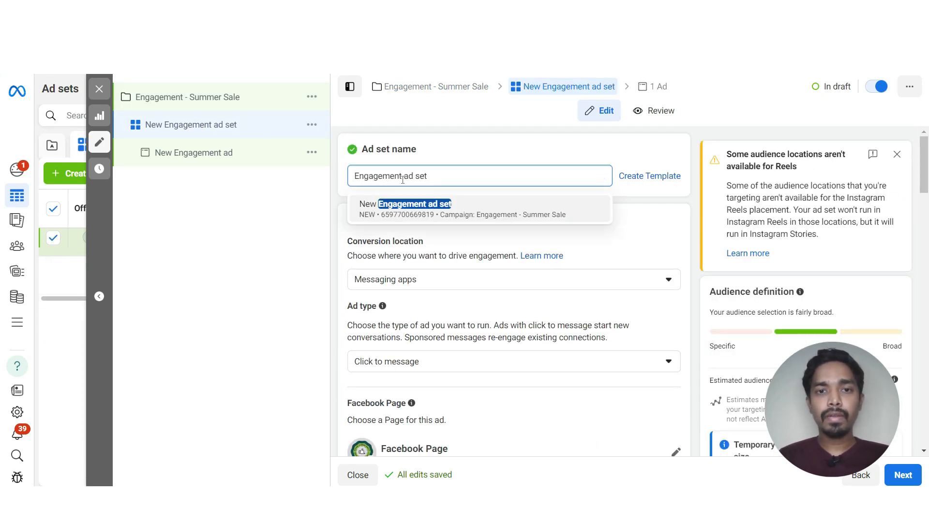
left_click_drag(403, 180, 487, 186)
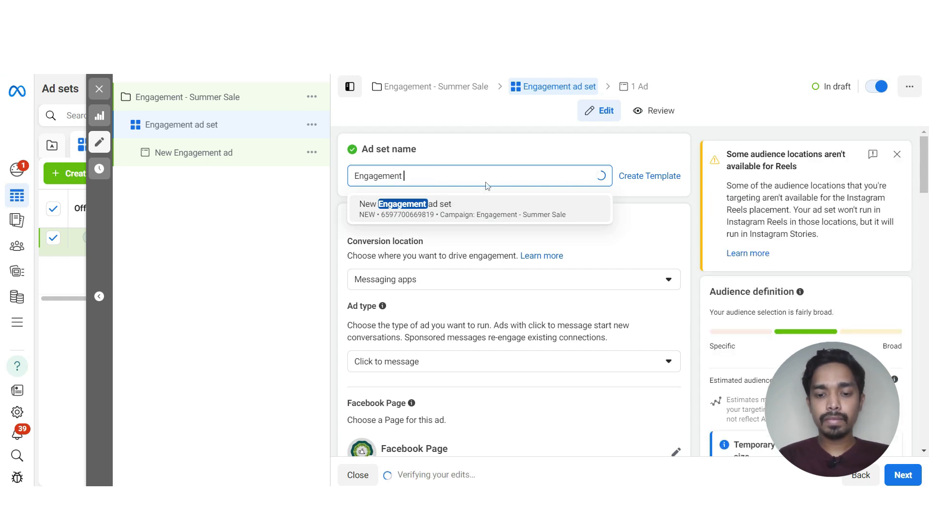
type("- Vi")
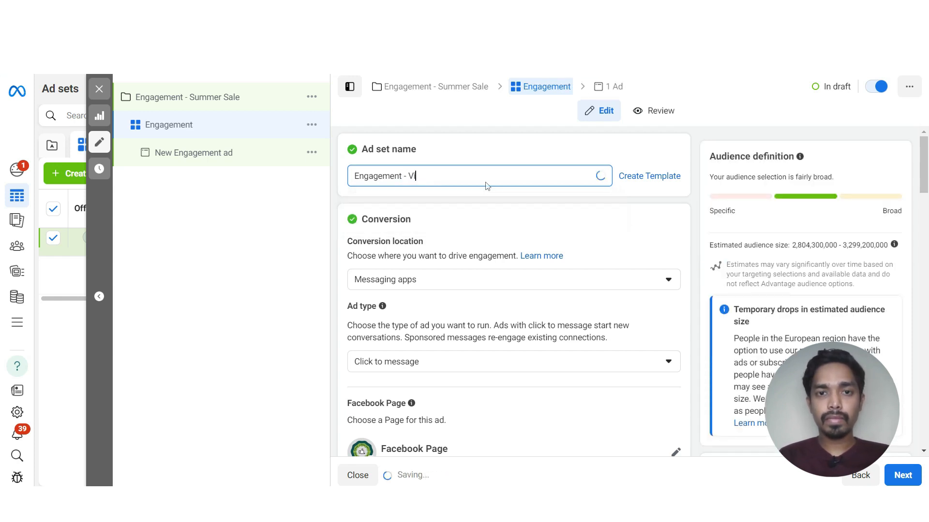
type("deo")
type("Views")
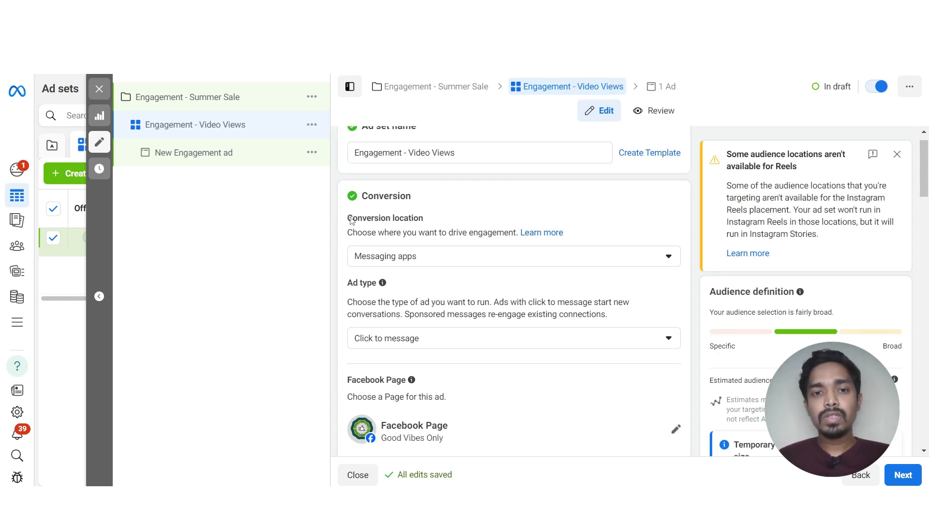
Step: Set the conversion location to On your ad and review the performance goal options for the Video views engagement type
left_click_drag(350, 219, 433, 217)
left_click(426, 263)
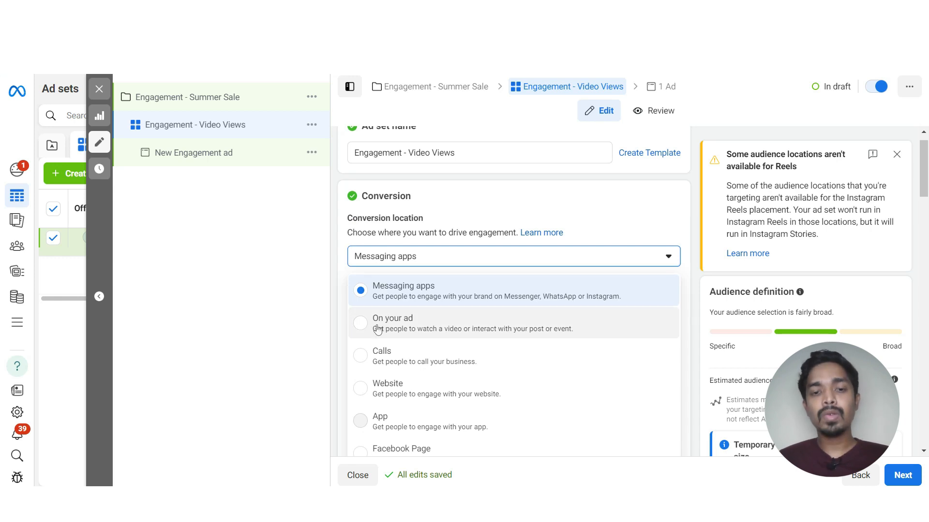
left_click(363, 331)
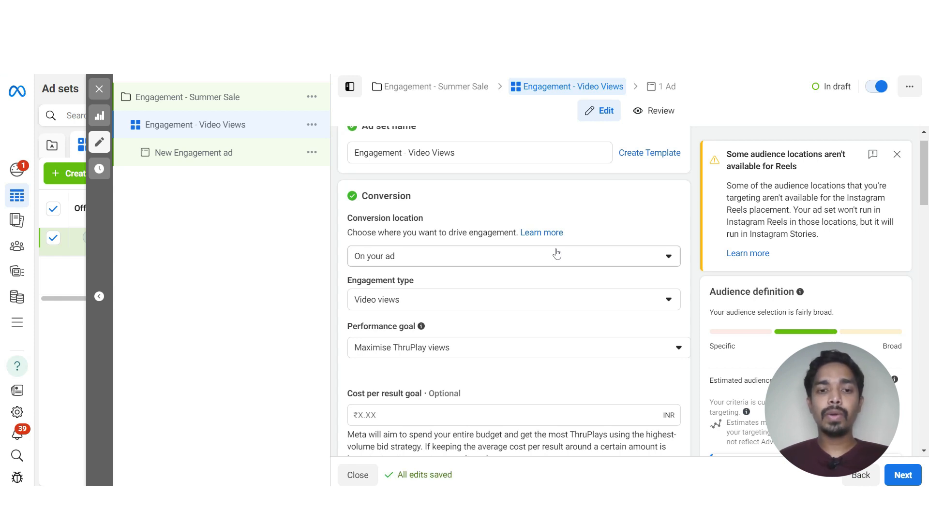
scroll(556, 254, "down", 1)
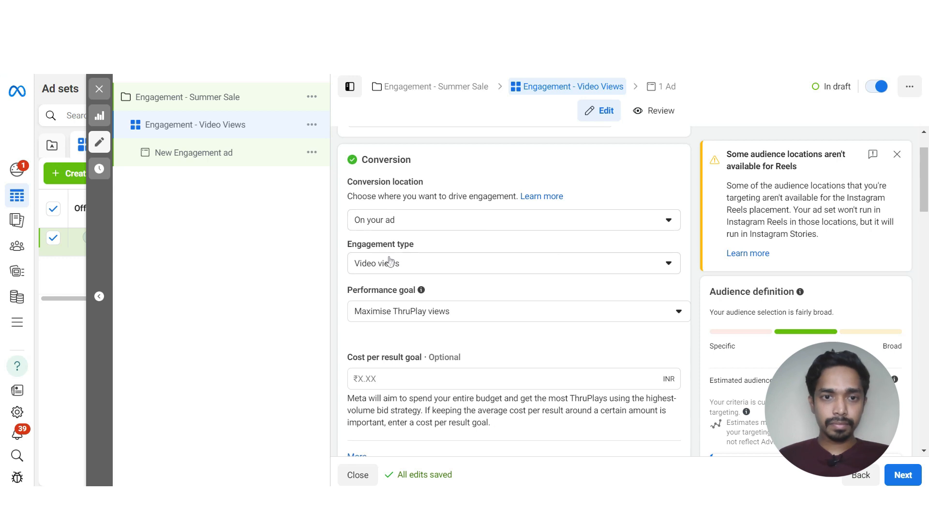
left_click_drag(346, 249, 415, 245)
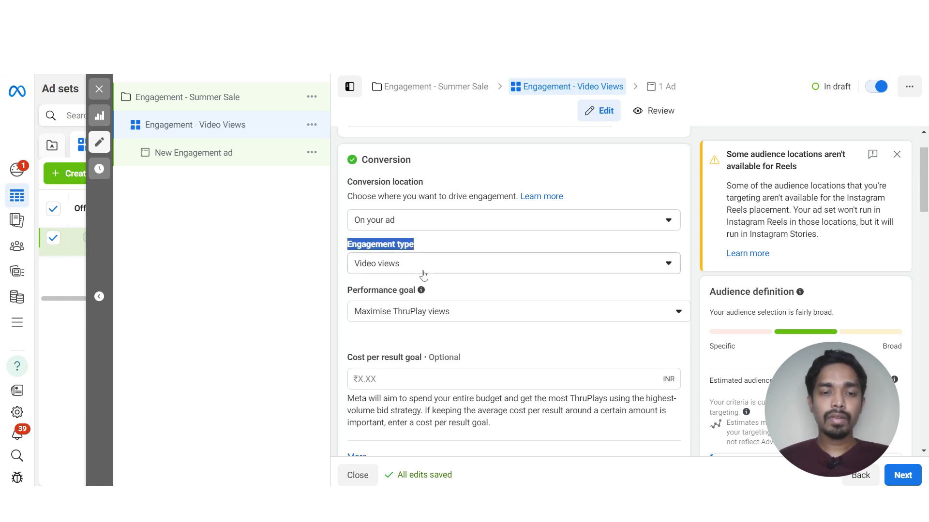
scroll(423, 271, "down", 1)
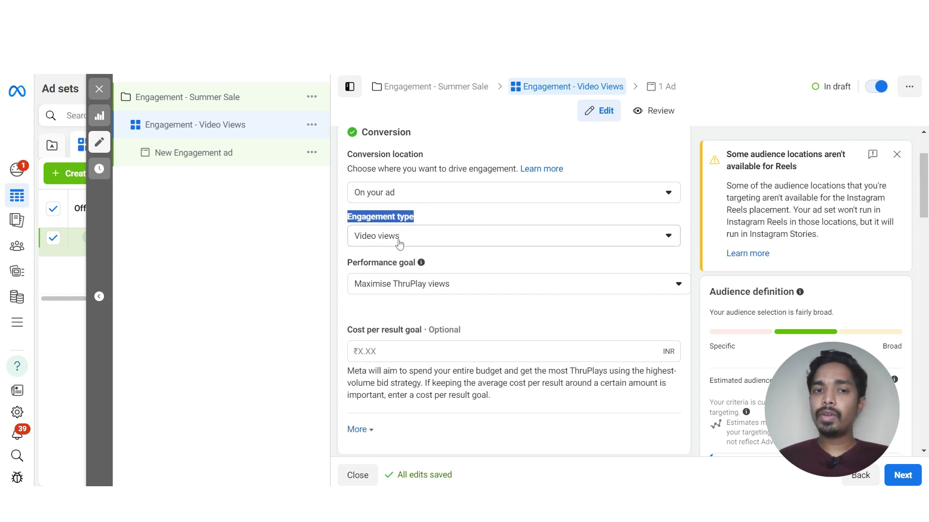
scroll(435, 244, "down", 1)
left_click_drag(346, 221, 409, 218)
left_click(416, 249)
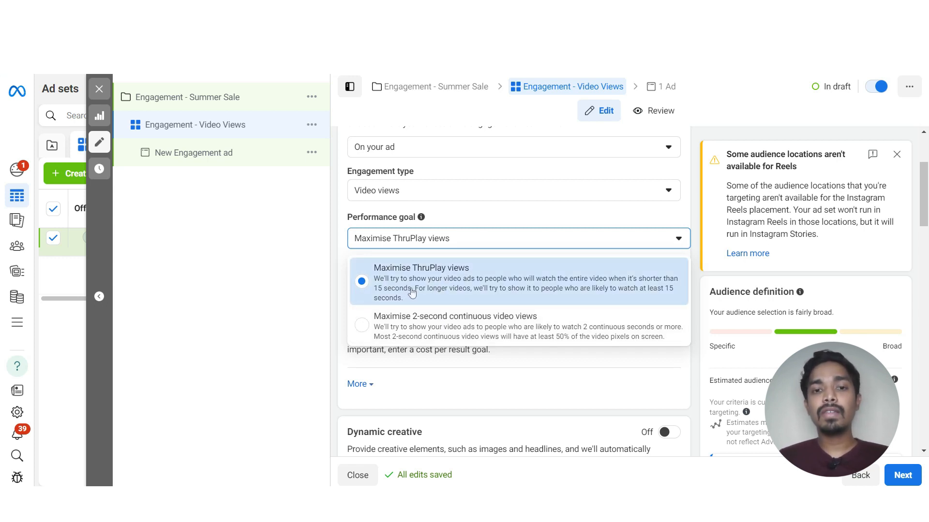
Step: Set the ad set's daily budget to ₹100
scroll(425, 285, "down", 5)
triple_click(443, 275)
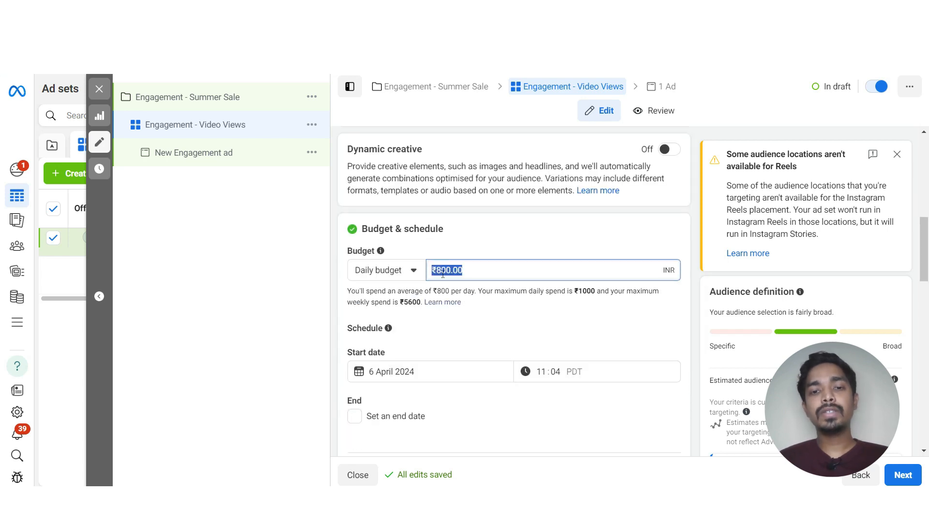
type("100")
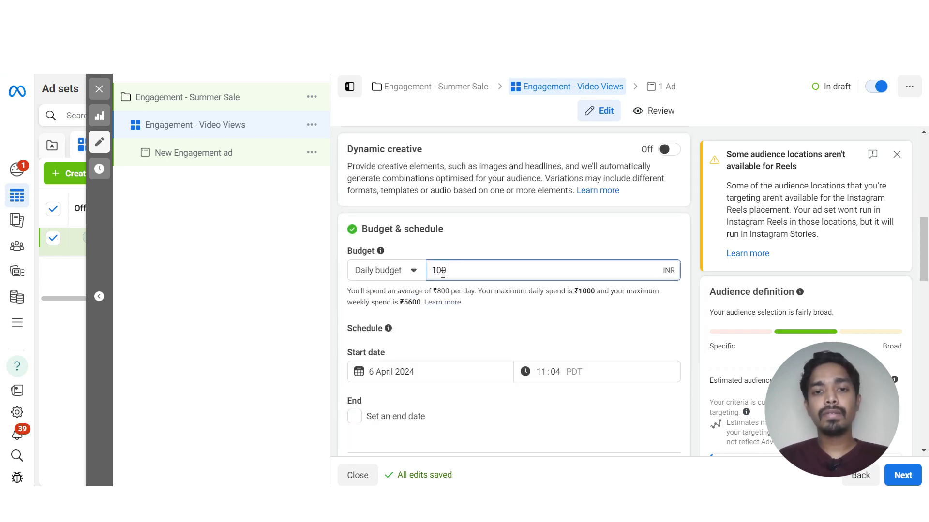
left_click(488, 234)
Step: Replace the Worldwide audience location with India
scroll(488, 236, "down", 8)
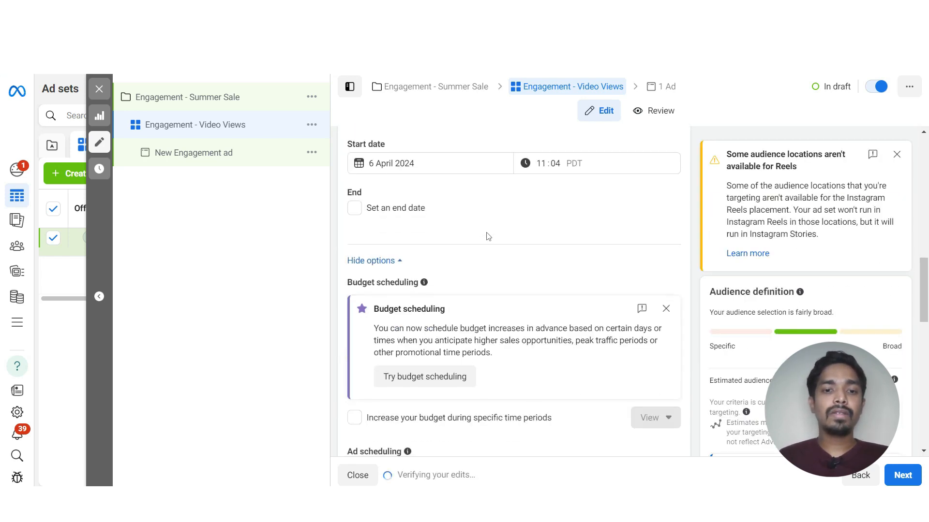
scroll(488, 236, "down", 4)
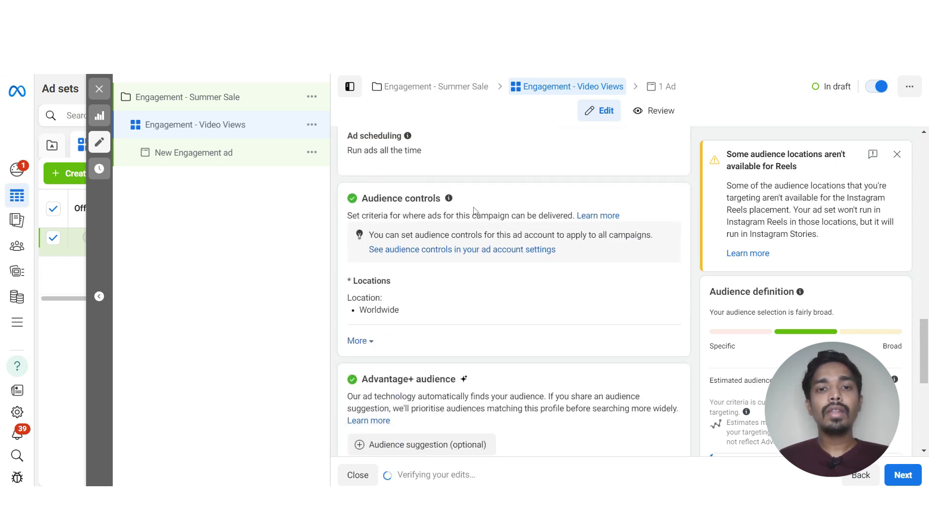
left_click(661, 286)
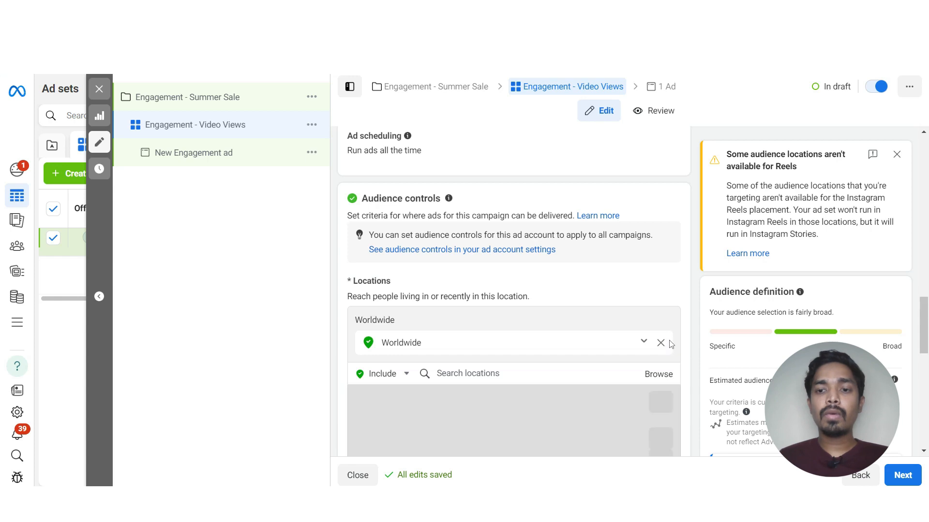
left_click(661, 343)
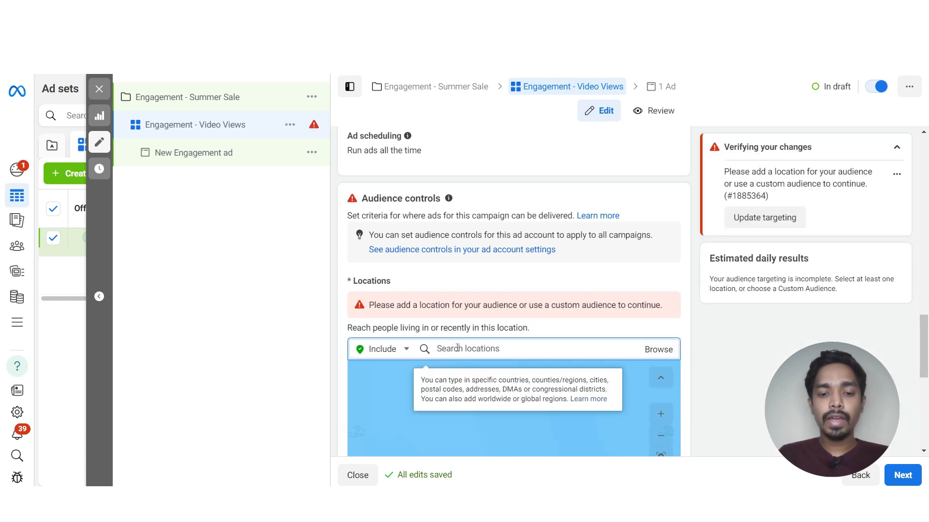
type("India")
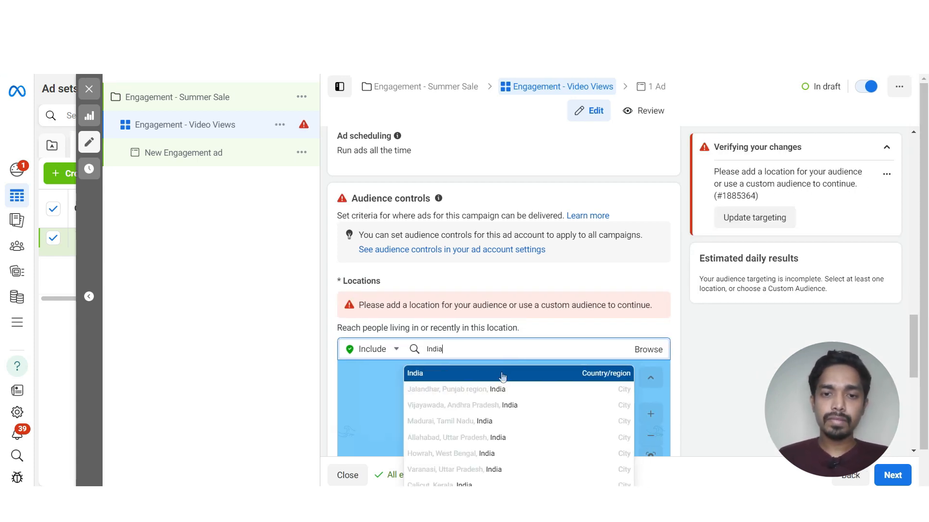
left_click(502, 375)
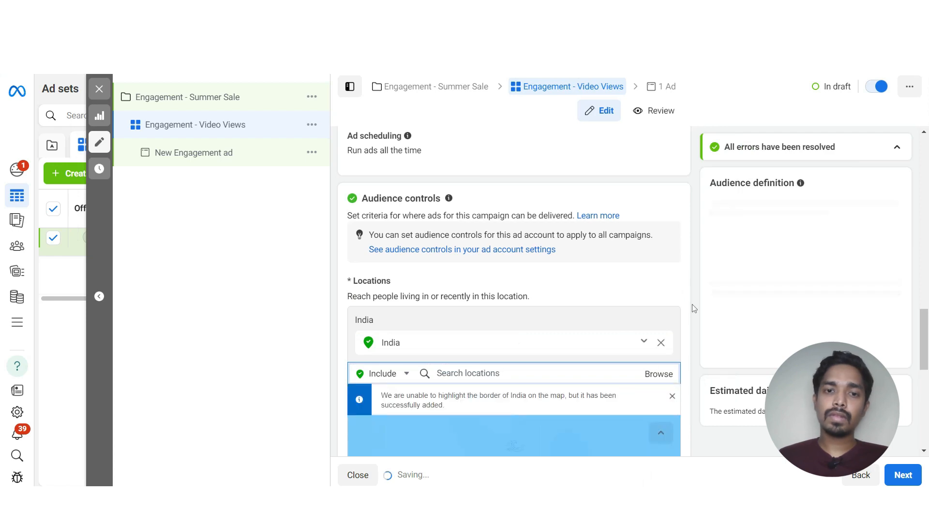
Step: Switch the ad set from Advantage+ audience to the original audience options
scroll(692, 307, "down", 10)
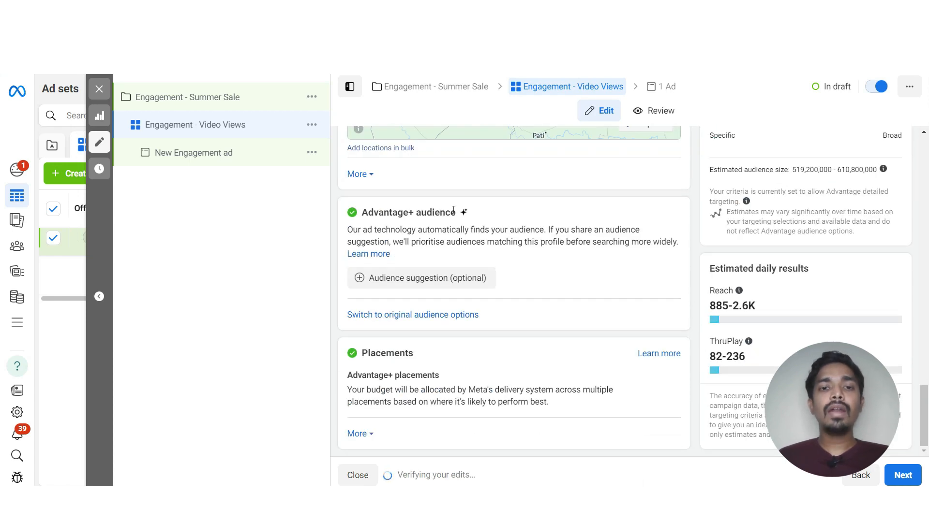
left_click_drag(366, 213, 444, 208)
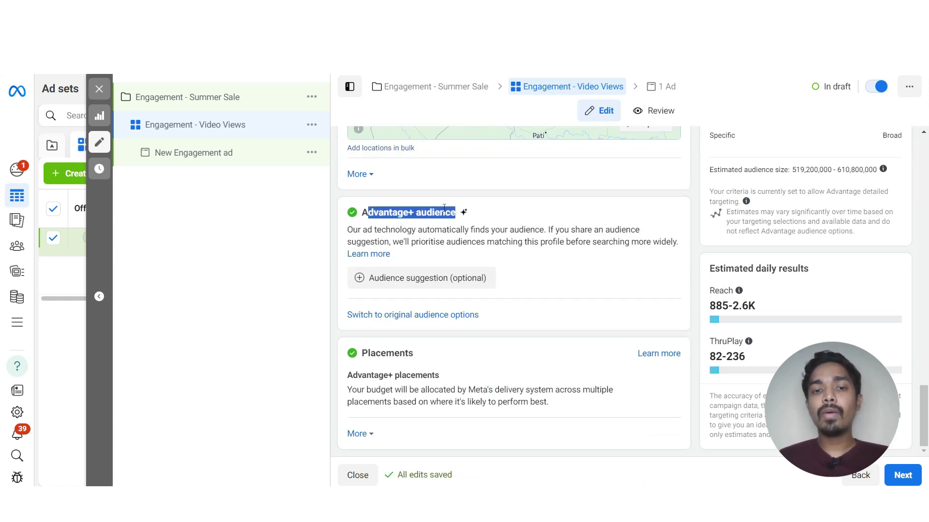
left_click(368, 315)
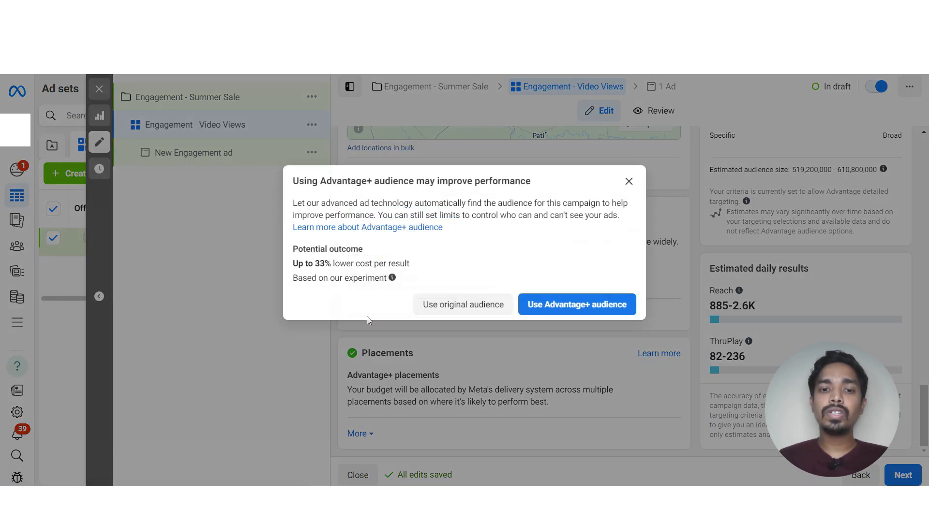
left_click(460, 311)
Step: Limit the ad set's audience to men aged 18 to 35
scroll(460, 310, "down", 10)
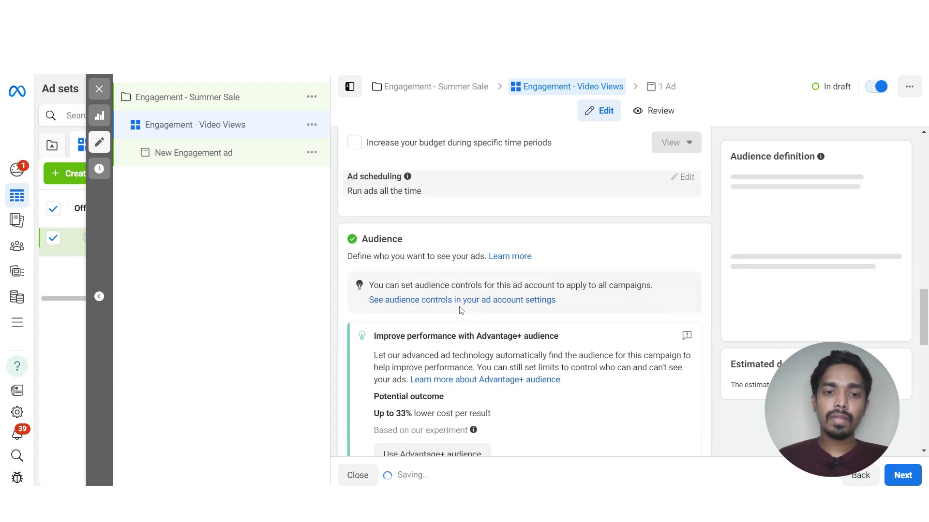
scroll(460, 307, "down", 1)
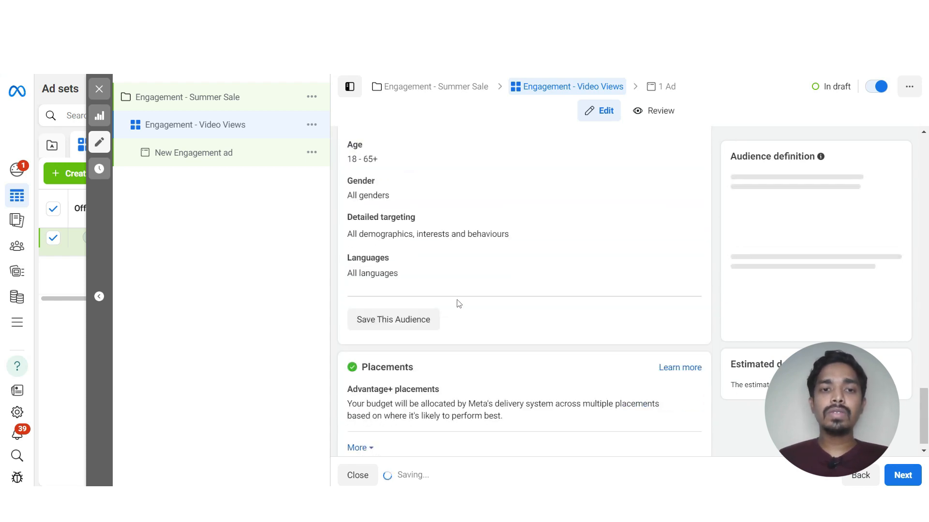
left_click(660, 146)
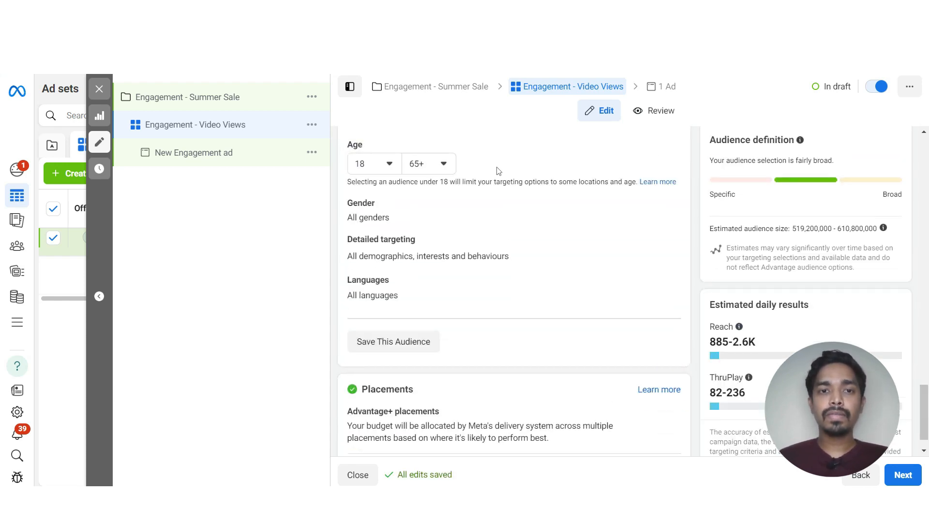
left_click(356, 167)
left_click(433, 167)
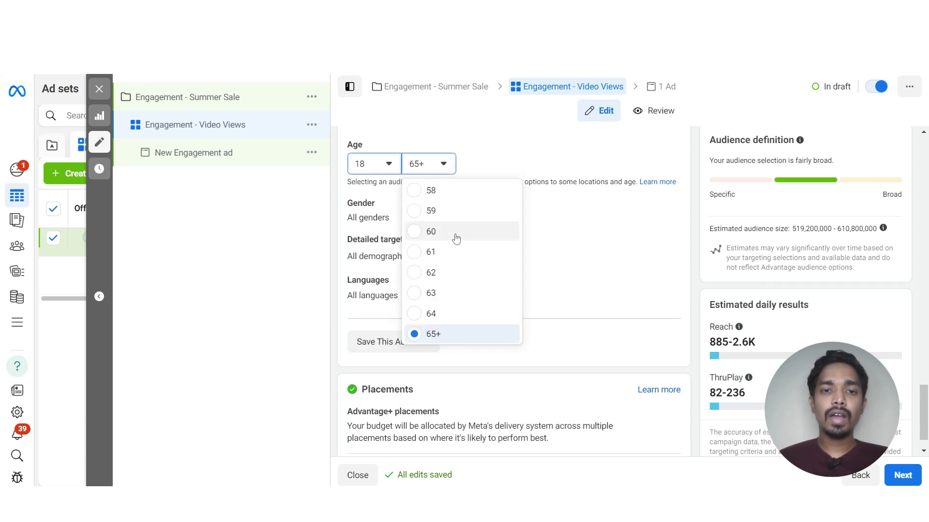
scroll(453, 244, "up", 6)
scroll(456, 238, "up", 4)
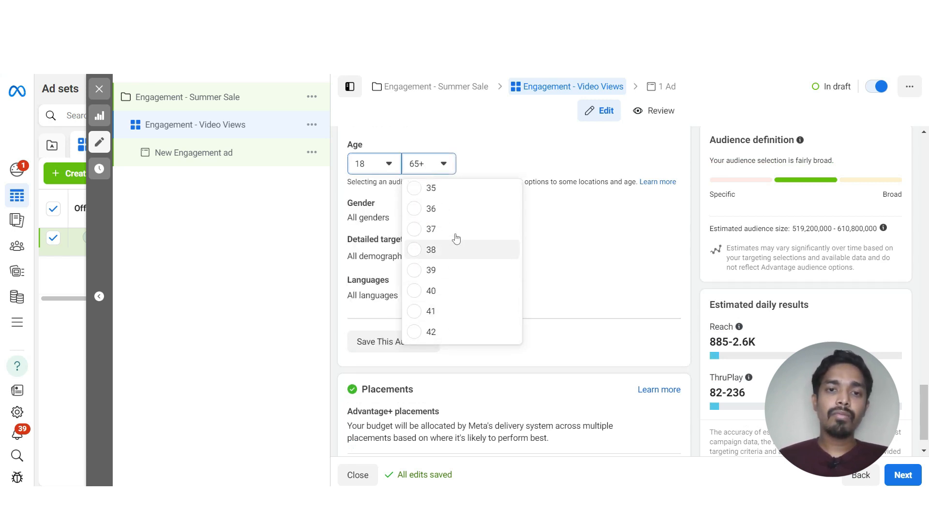
left_click(416, 198)
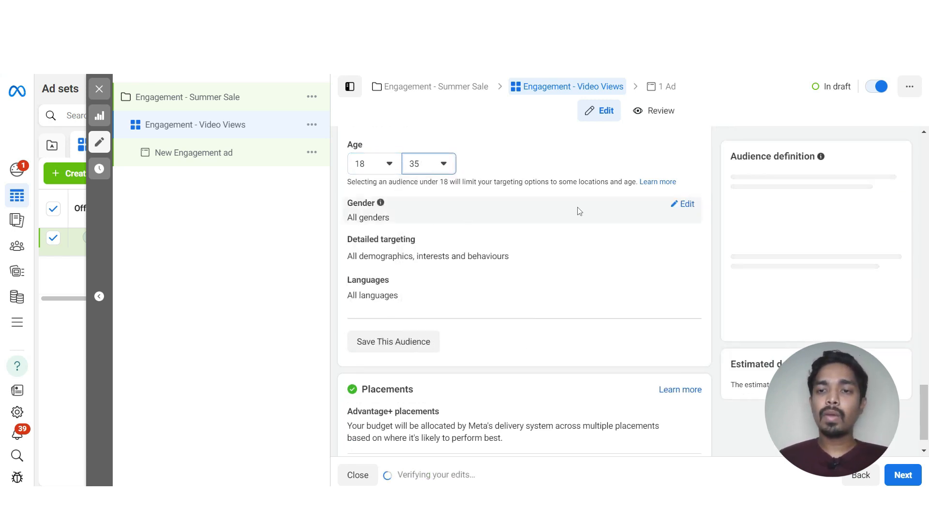
left_click(682, 204)
left_click(393, 219)
Step: Add the interests Fashion accessories (accessories), Online shopping (retail) and Shopping (retail) to the detailed targeting
left_click(401, 244)
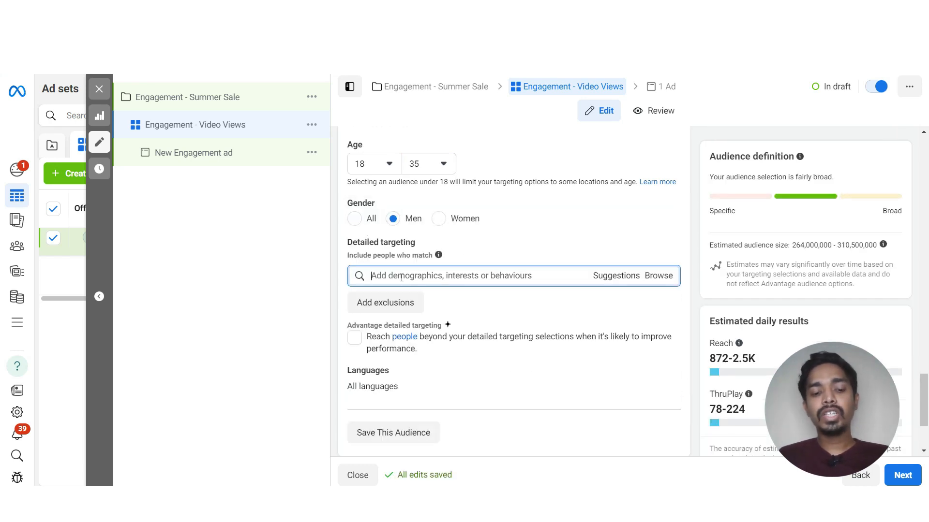
type("Fashion")
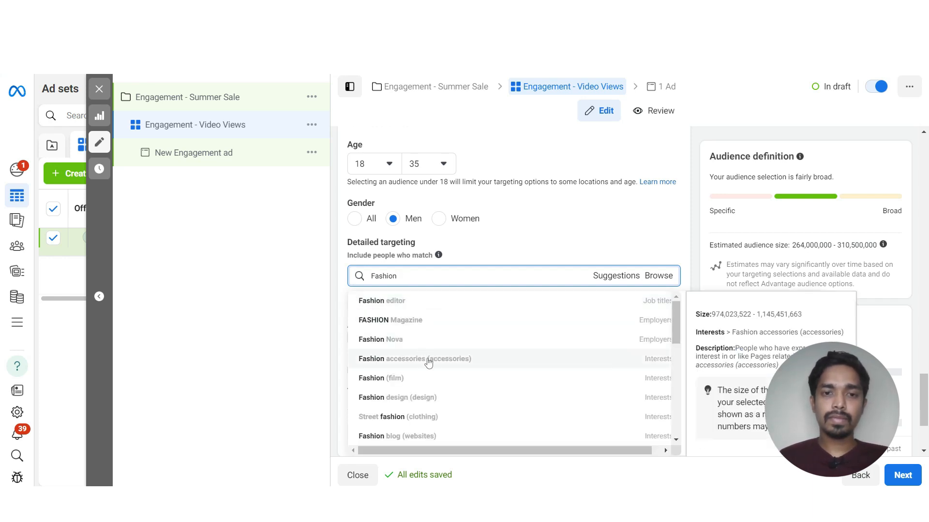
left_click(428, 361)
left_click(628, 336)
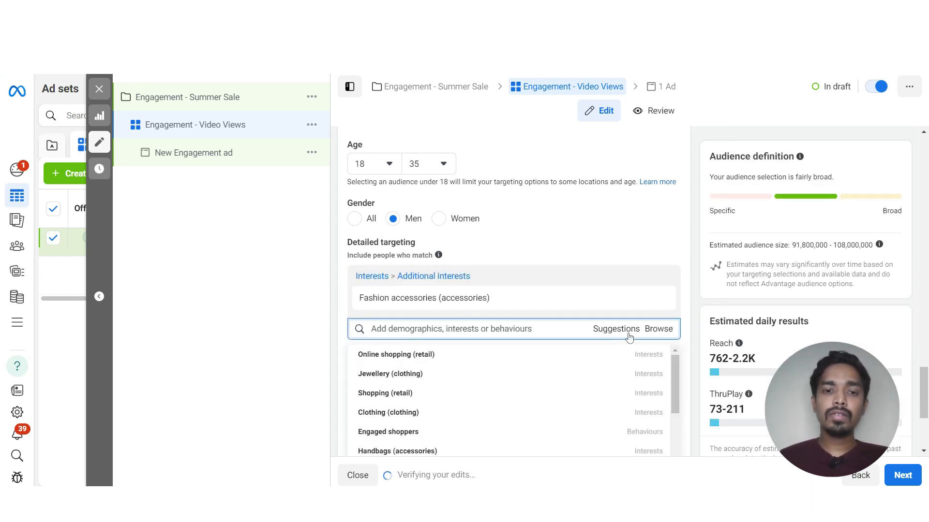
left_click(385, 358)
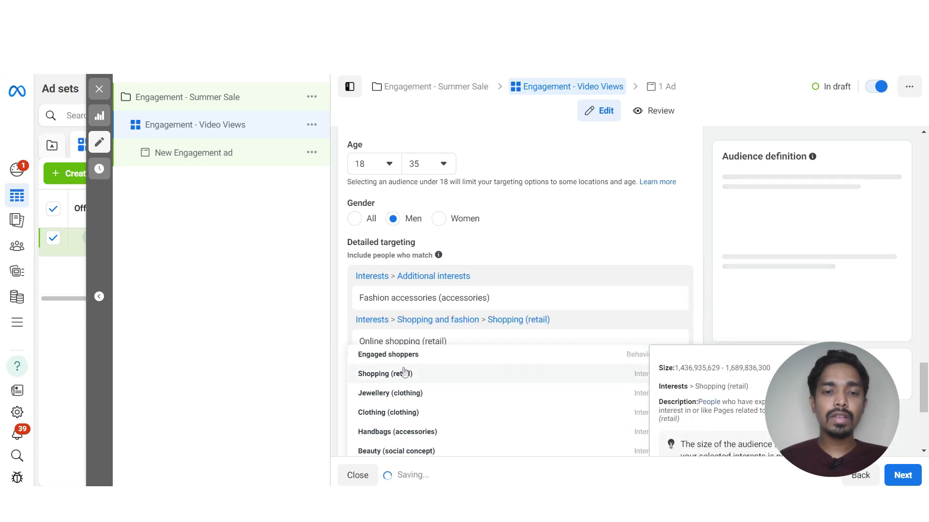
scroll(399, 372, "down", 2)
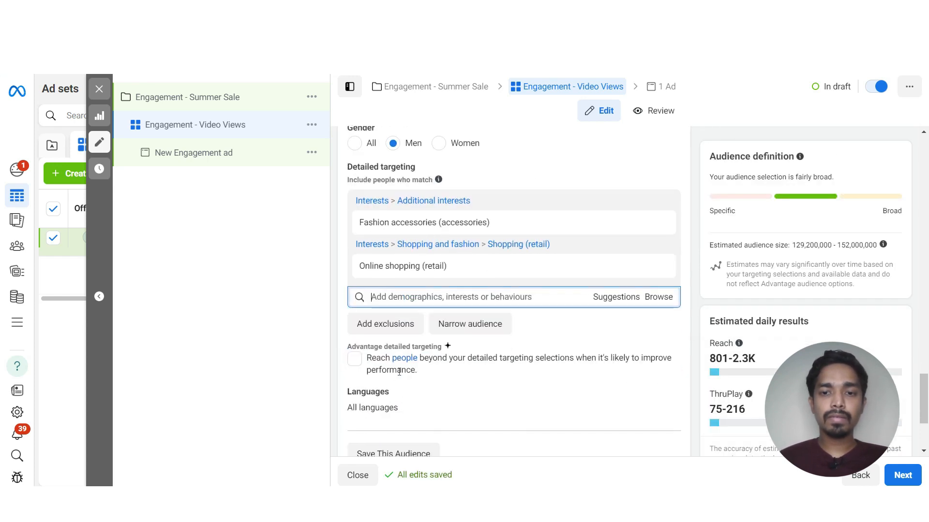
left_click(608, 297)
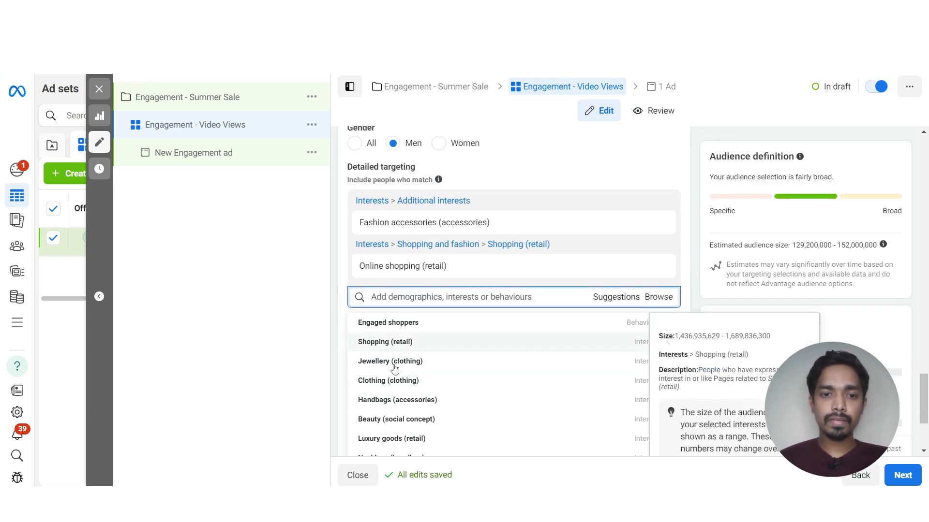
left_click(385, 342)
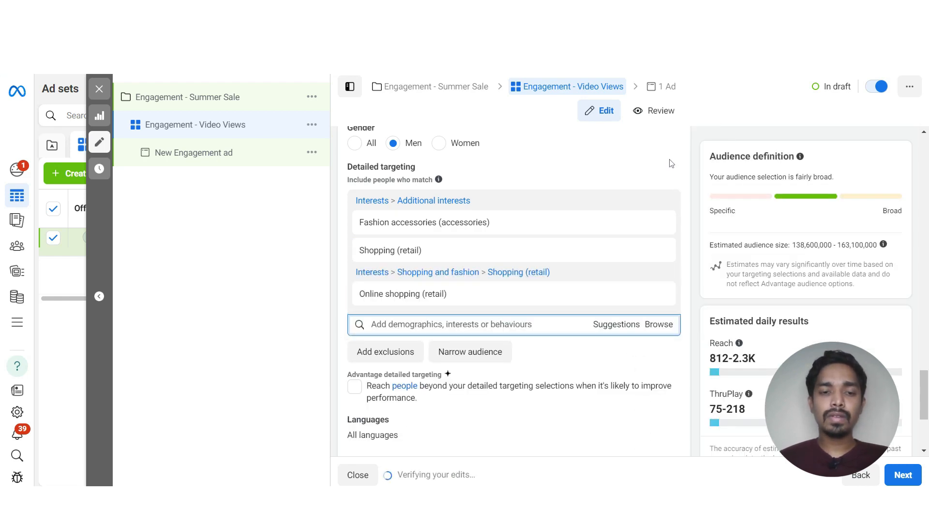
Step: Switch to manual placements and deselect Apps and sites, Search results, In-stream ads and Feeds, keeping only Stories and Reels
scroll(670, 164, "down", 5)
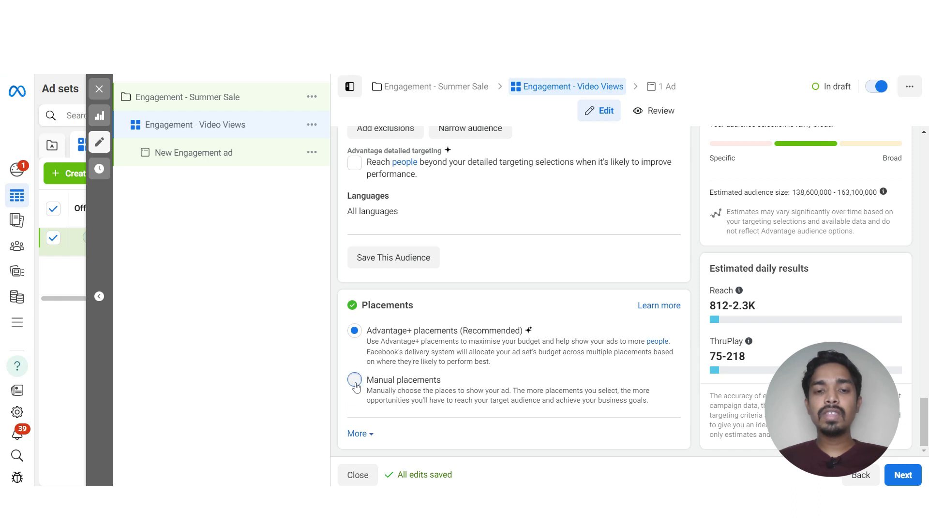
left_click(355, 380)
scroll(595, 183, "down", 5)
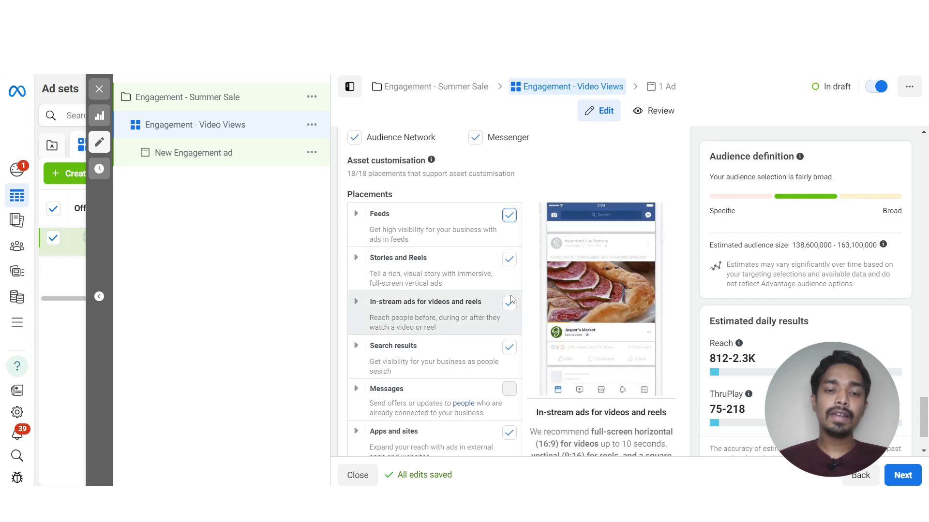
left_click(509, 433)
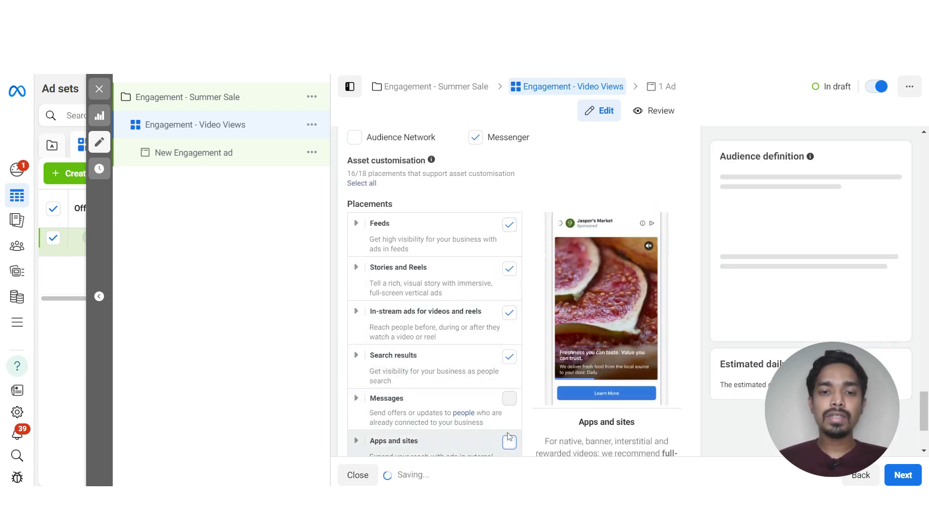
left_click(509, 357)
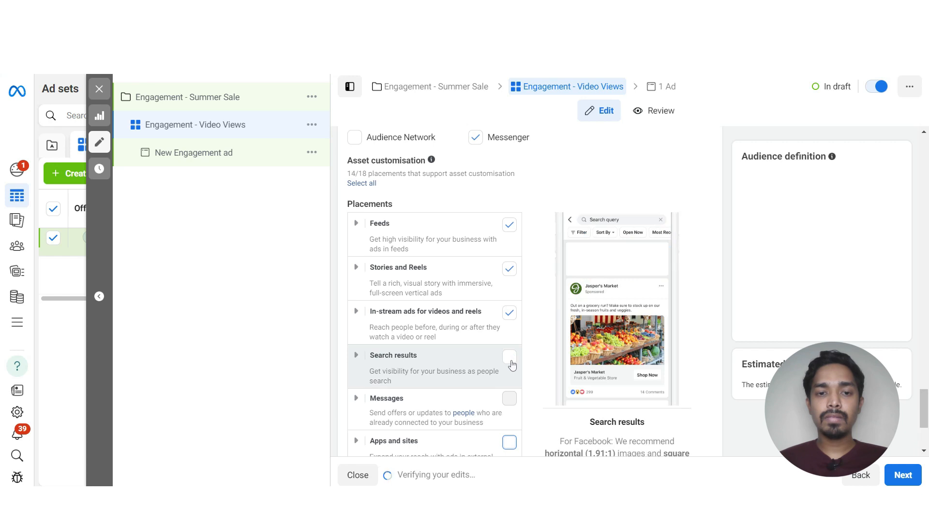
left_click(508, 313)
left_click(509, 225)
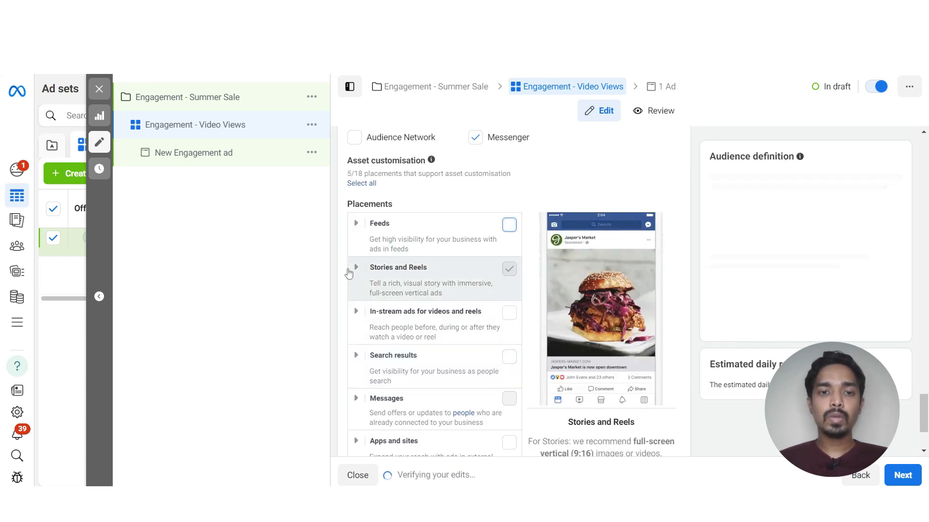
left_click(350, 270)
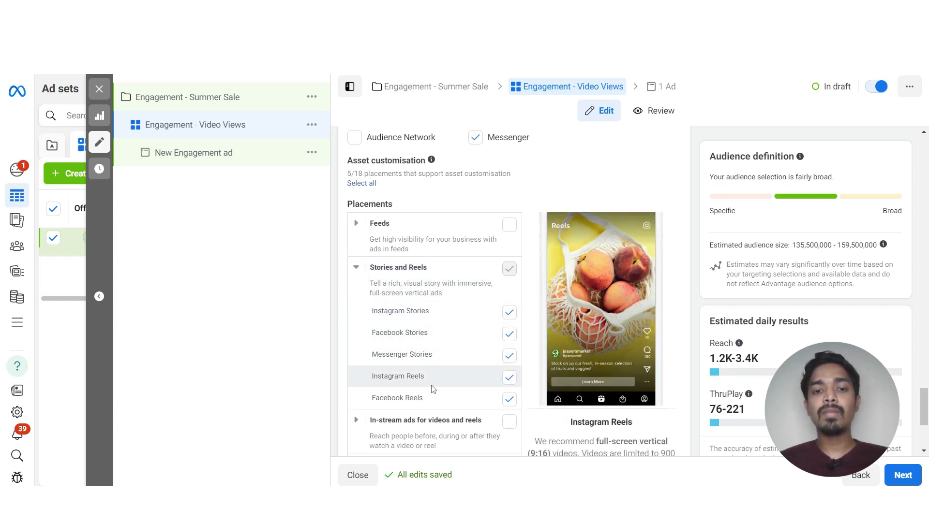
scroll(704, 370, "down", 2)
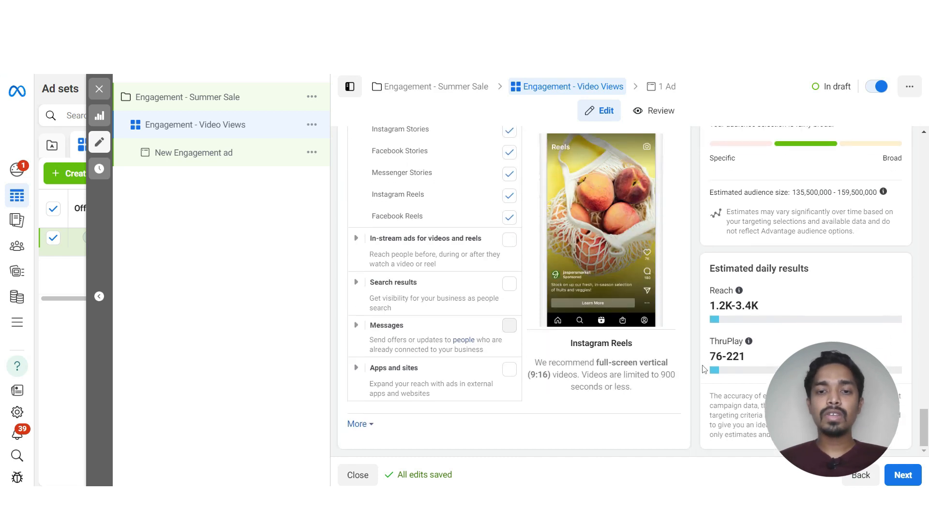
scroll(704, 370, "up", 12)
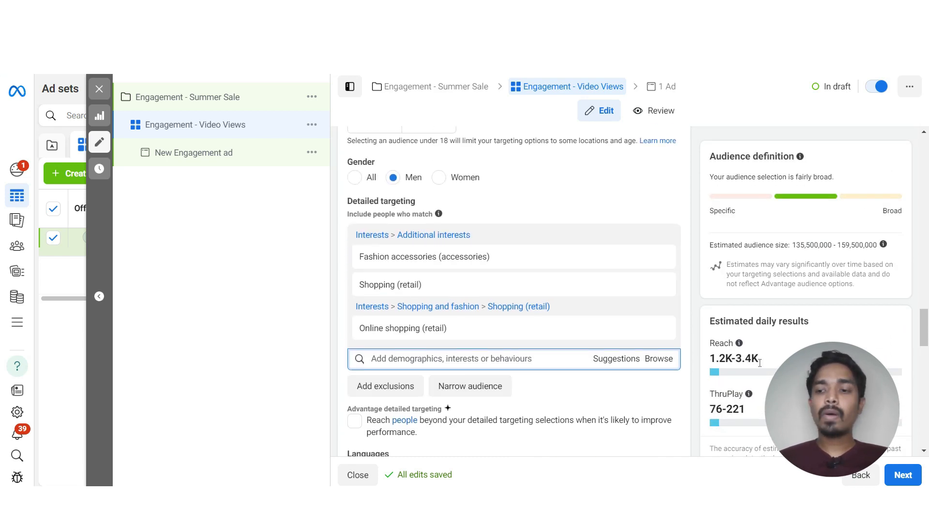
Step: Proceed to the ad level and rename the ad as Engagement ad
left_click(910, 477)
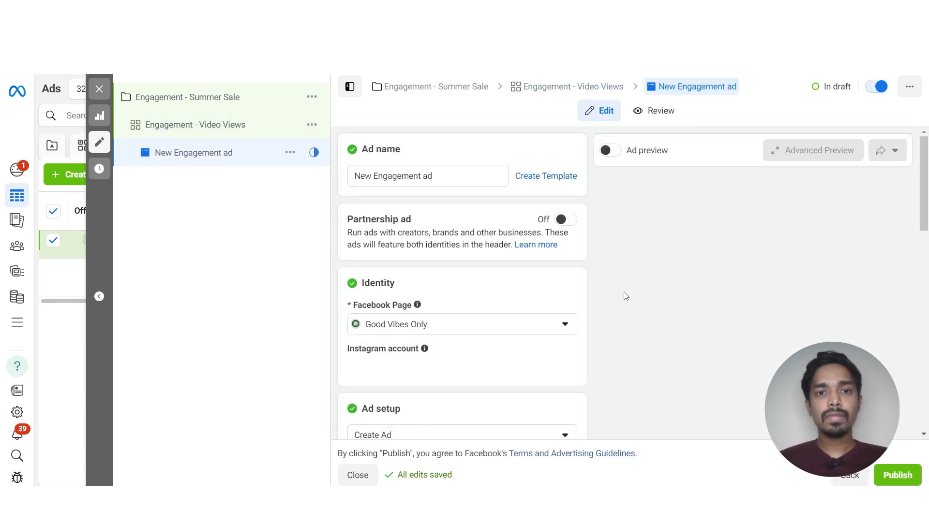
triple_click(418, 173)
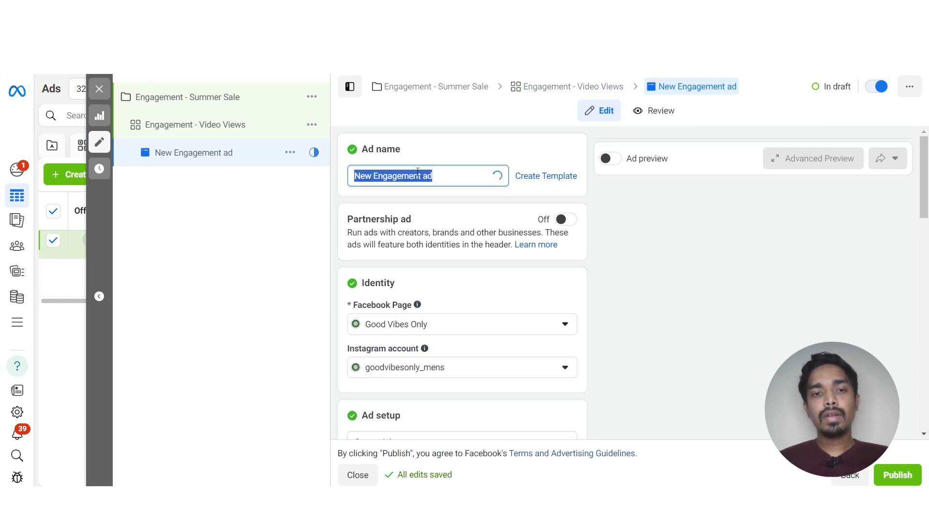
left_click(371, 178)
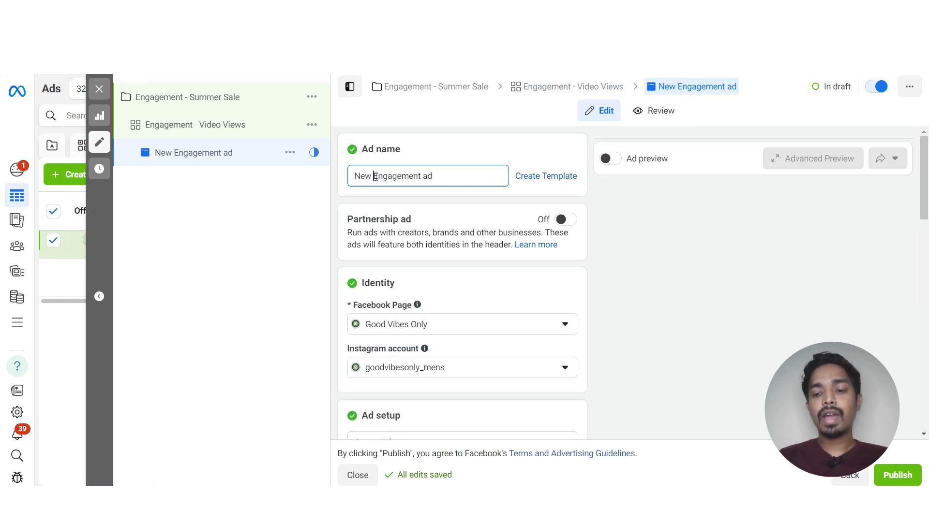
left_click(493, 125)
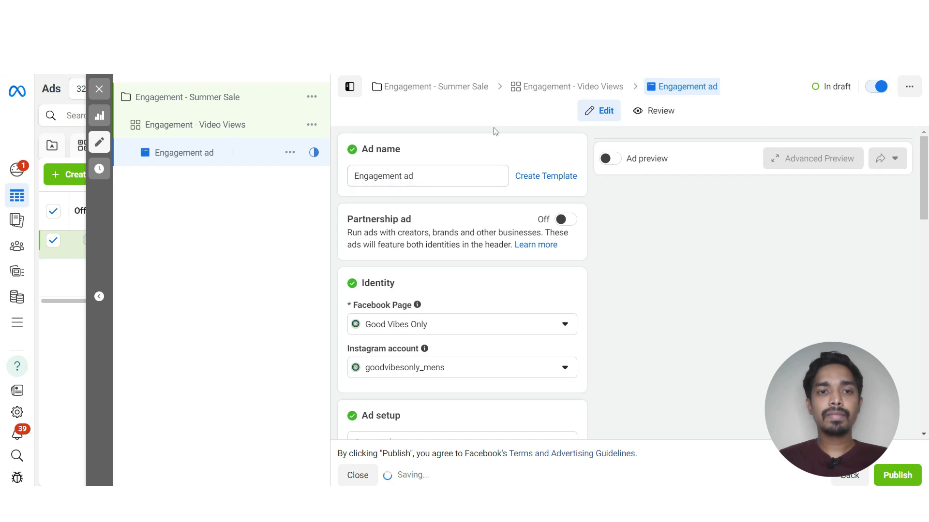
Step: Review the ad's Facebook Page and Instagram account identity and the available ad setup options
scroll(484, 247, "down", 4)
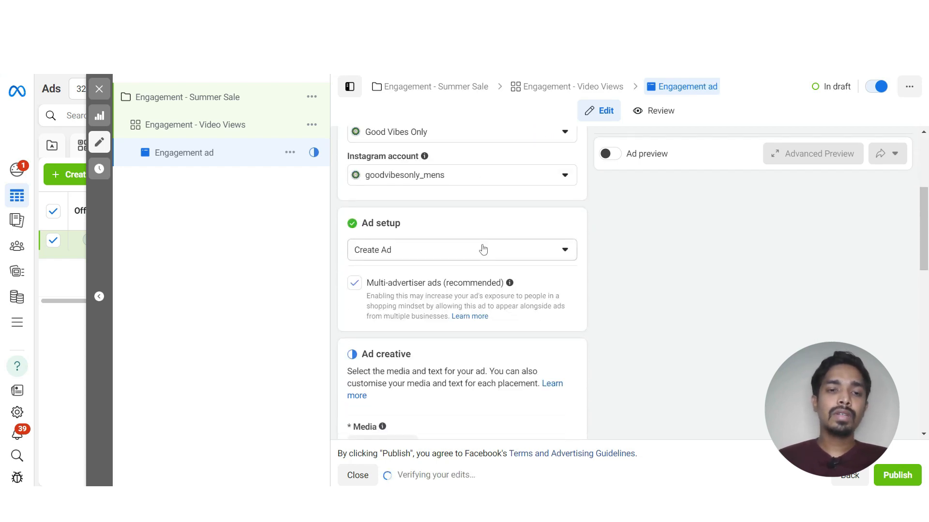
scroll(484, 250, "up", 3)
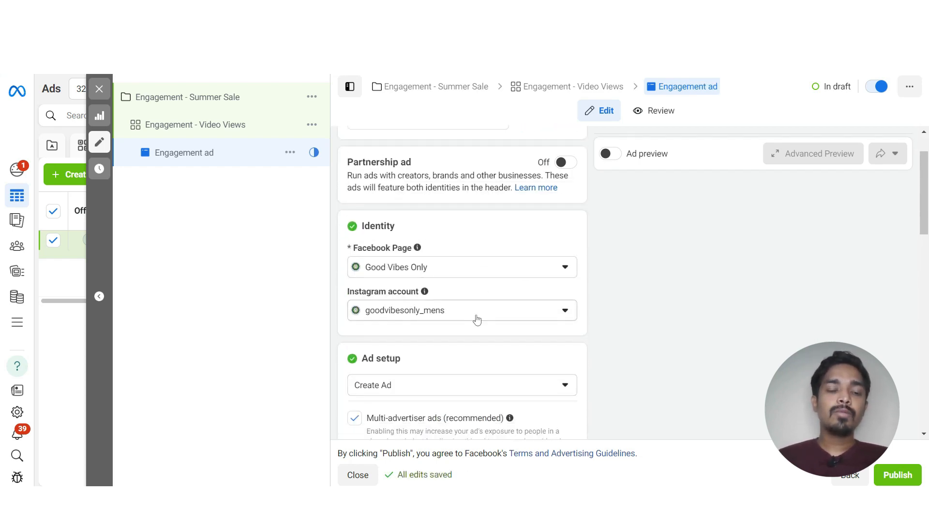
scroll(476, 320, "down", 3)
scroll(365, 250, "down", 1)
left_click(406, 215)
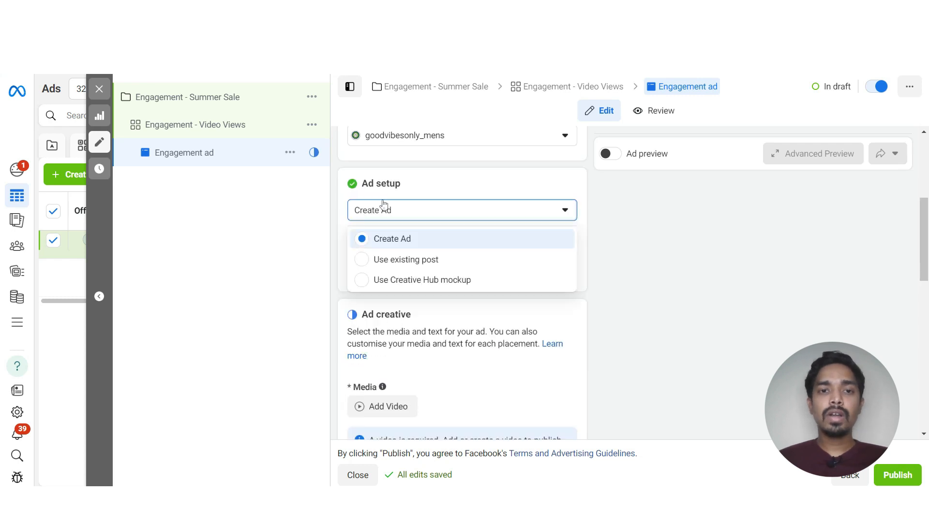
left_click(419, 186)
left_click(392, 207)
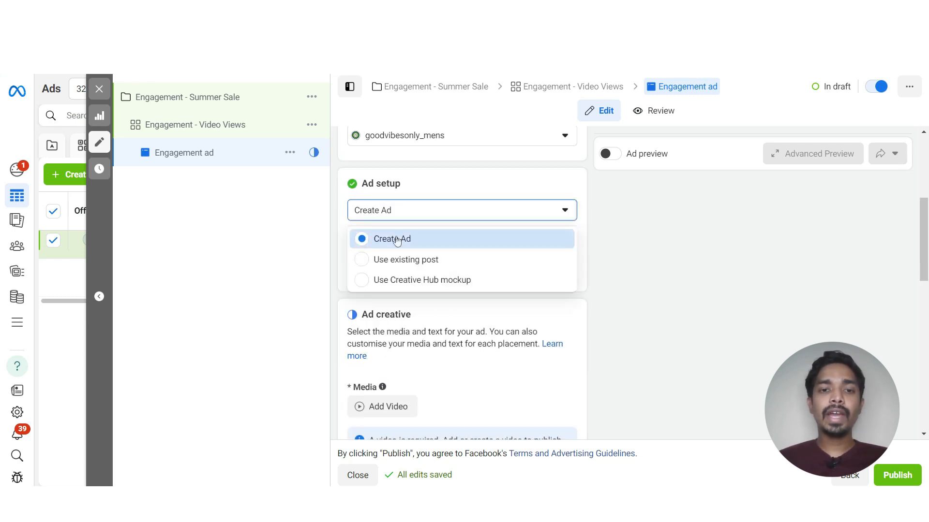
left_click(433, 183)
Step: Upload the Reel Intro - Interview Questions video from Downloads as the ad's media and finish its setup with all optimisations enabled
scroll(433, 236, "down", 3)
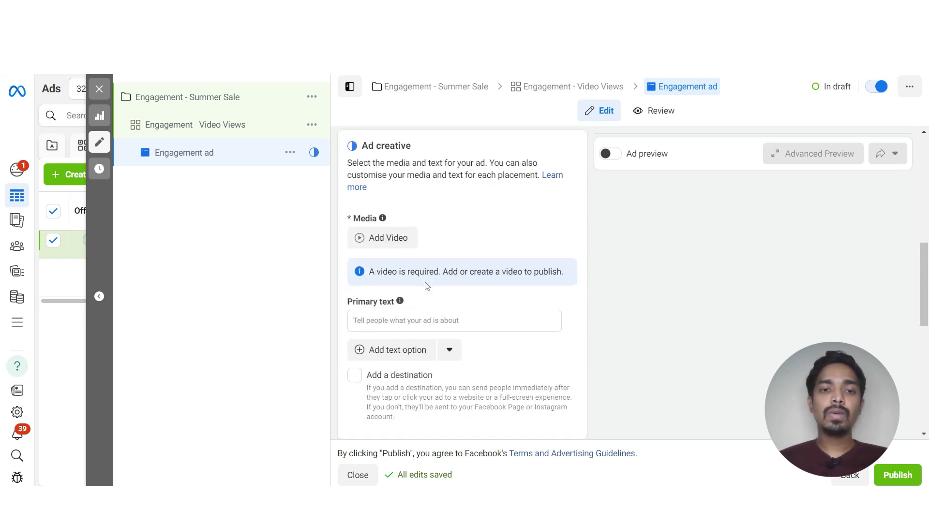
scroll(438, 217, "down", 1)
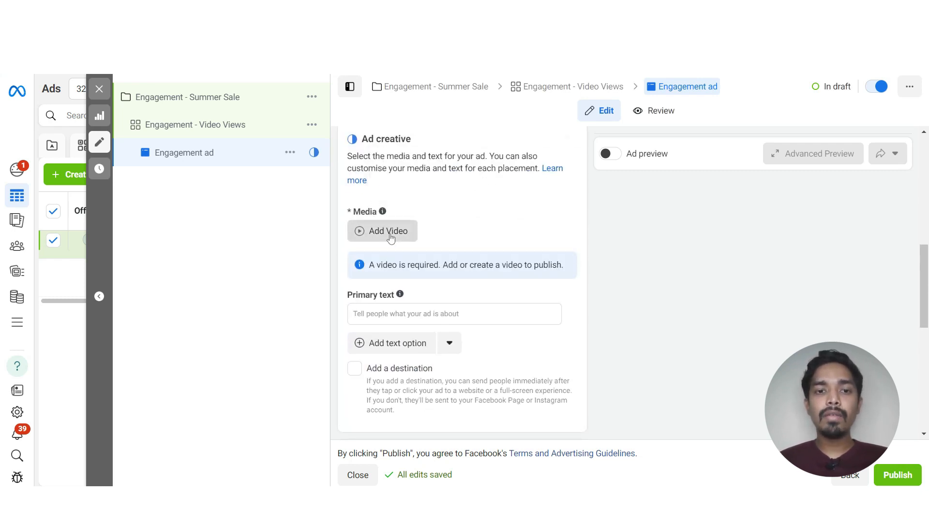
left_click(390, 237)
left_click(775, 186)
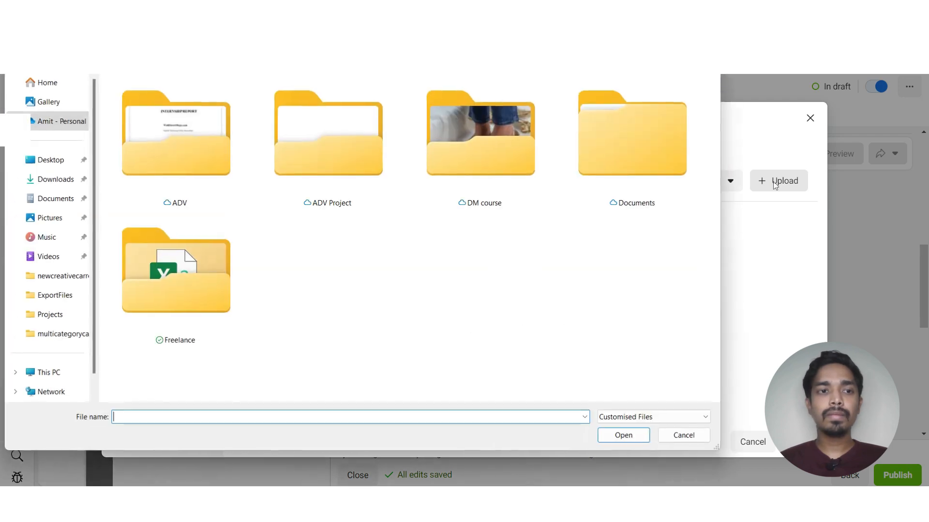
left_click(49, 180)
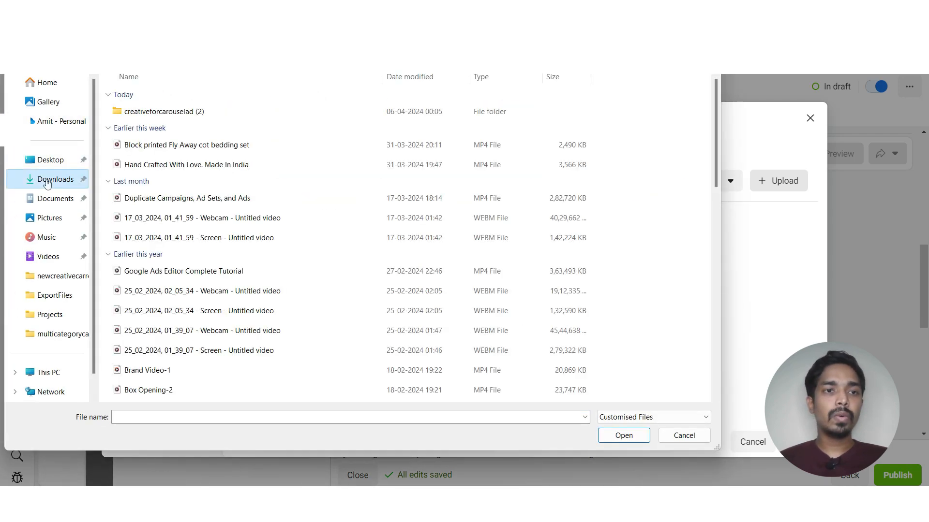
left_click(185, 114)
left_click(643, 435)
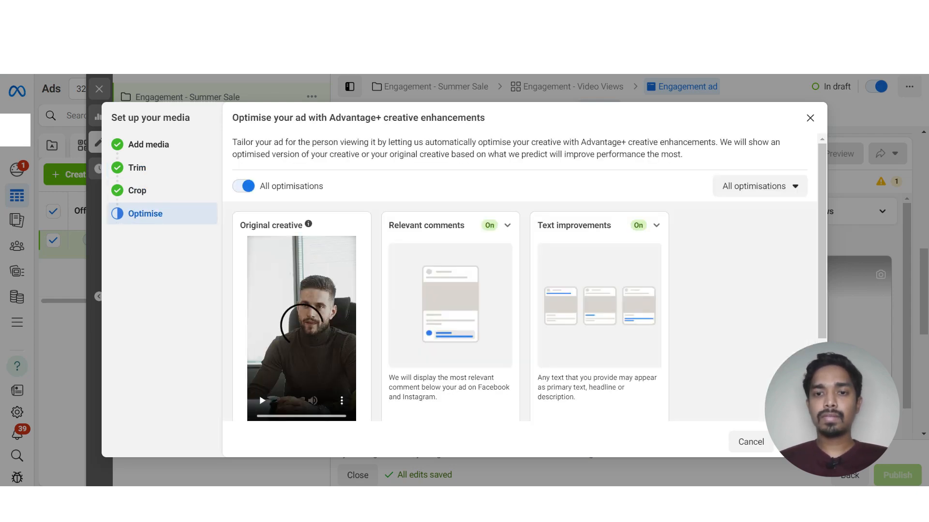
left_click(797, 442)
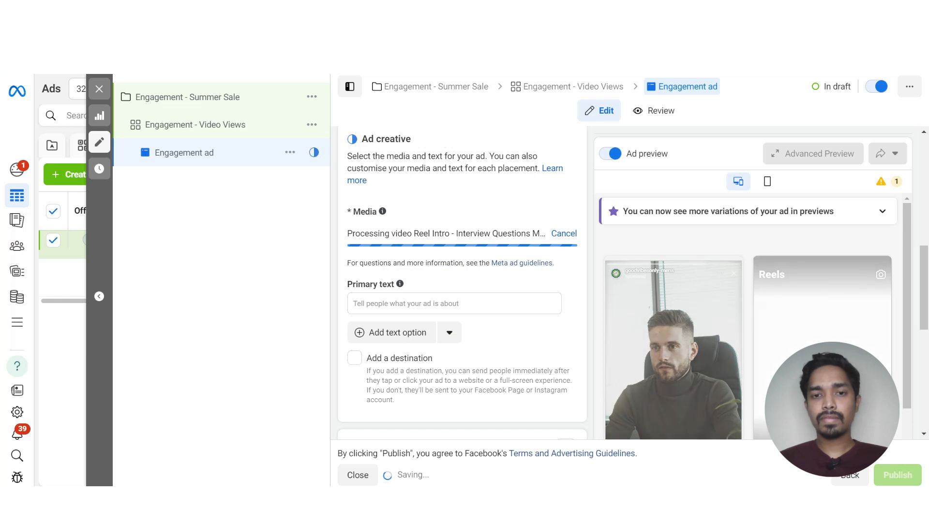
Step: Fill the ad's primary text with the copied "Wrap yourself in positivity with Good Vibes Only Clothing!" message from the clipboard history
left_click(389, 302)
key("super+v")
scroll(421, 244, "down", 2)
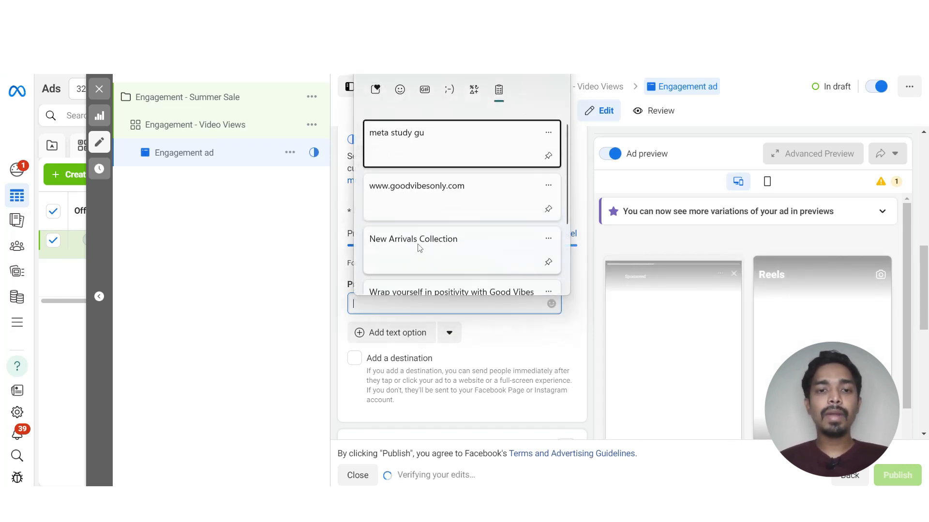
left_click(412, 226)
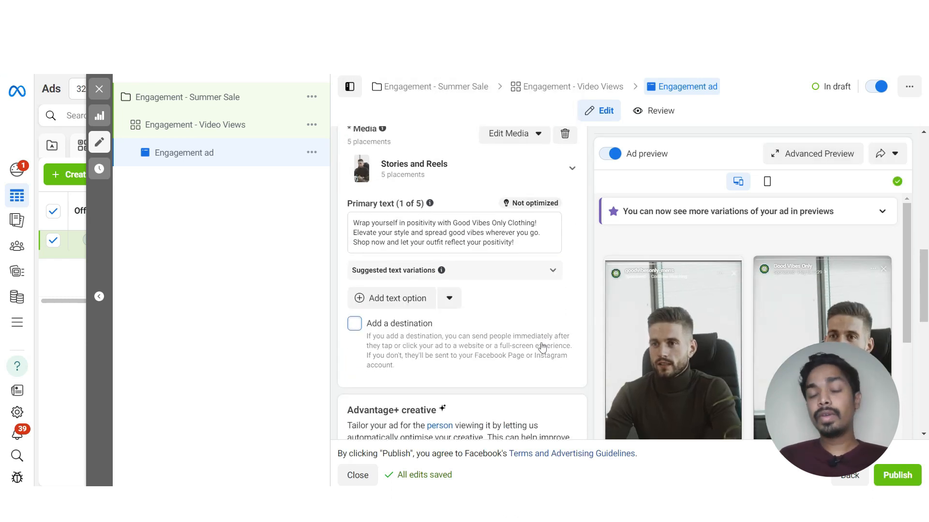
scroll(539, 348, "down", 1)
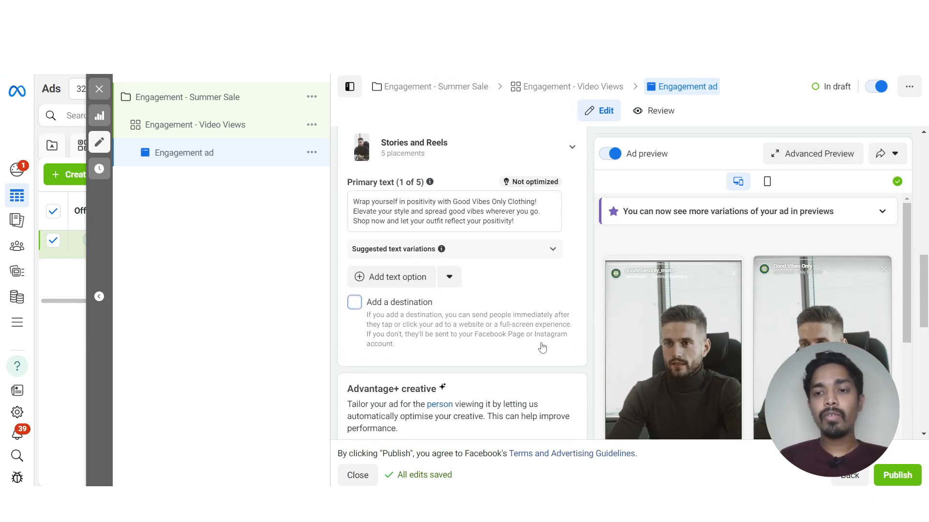
Step: Add a destination to the ad with the headline New Arrivals Collection and collapse the headline's suggested text variations
left_click(356, 305)
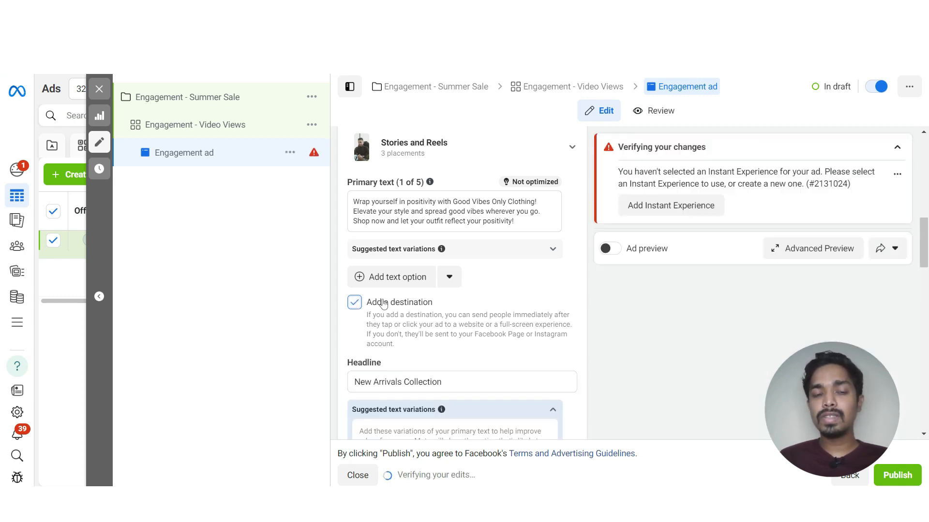
scroll(495, 342, "down", 1)
left_click(553, 348)
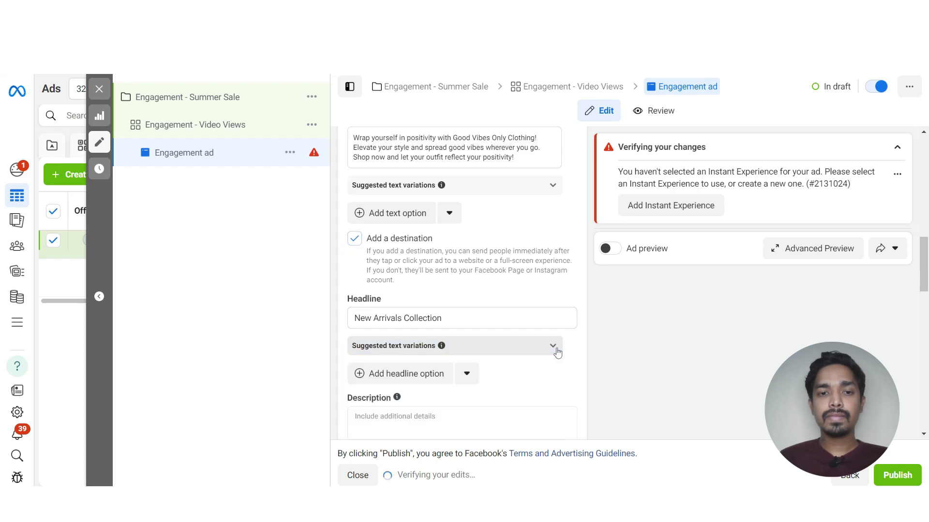
scroll(556, 351, "down", 2)
scroll(558, 353, "down", 9)
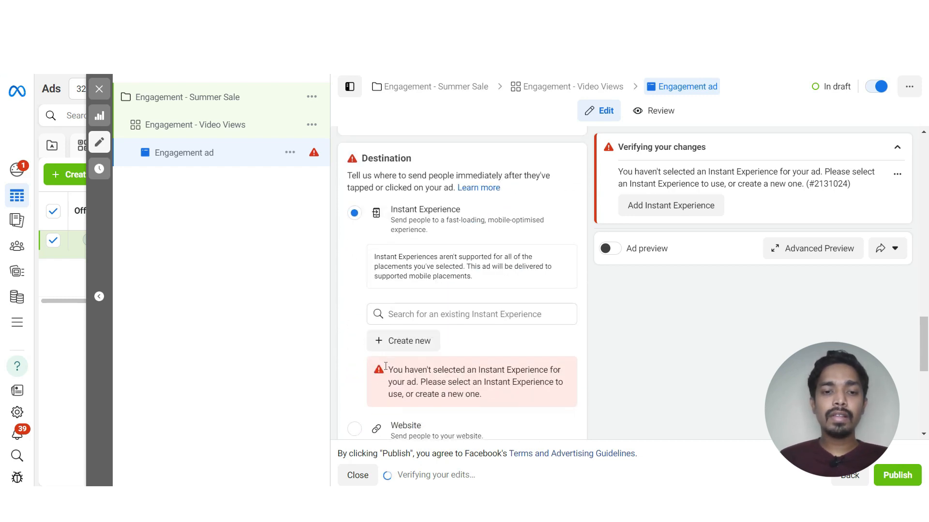
scroll(347, 364, "down", 1)
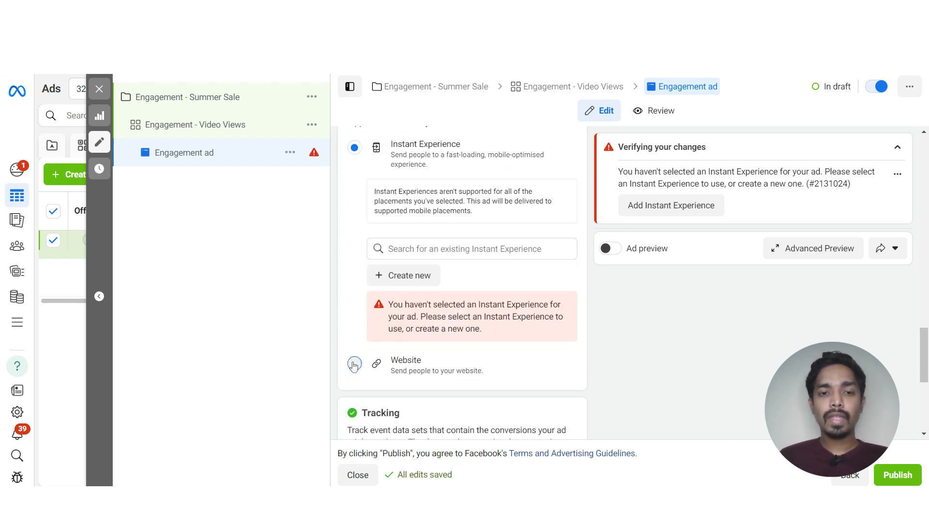
left_click(354, 365)
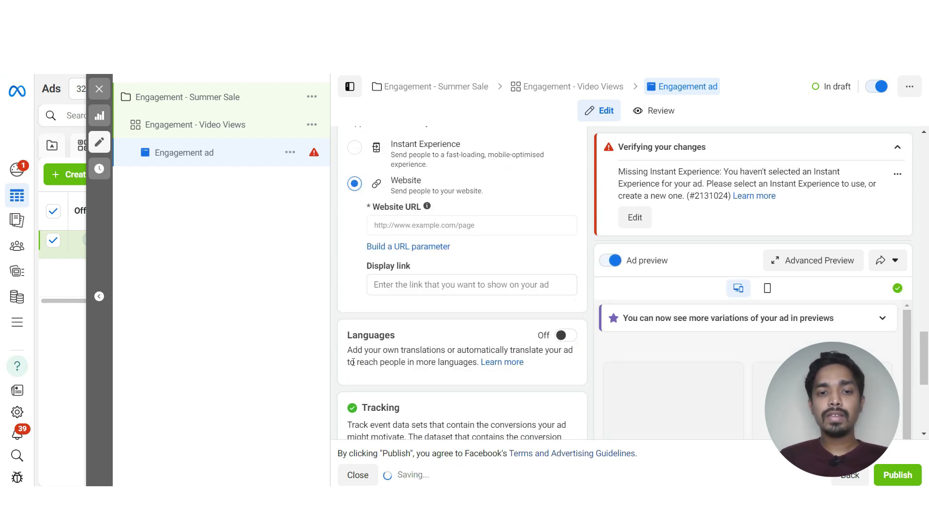
left_click(393, 225)
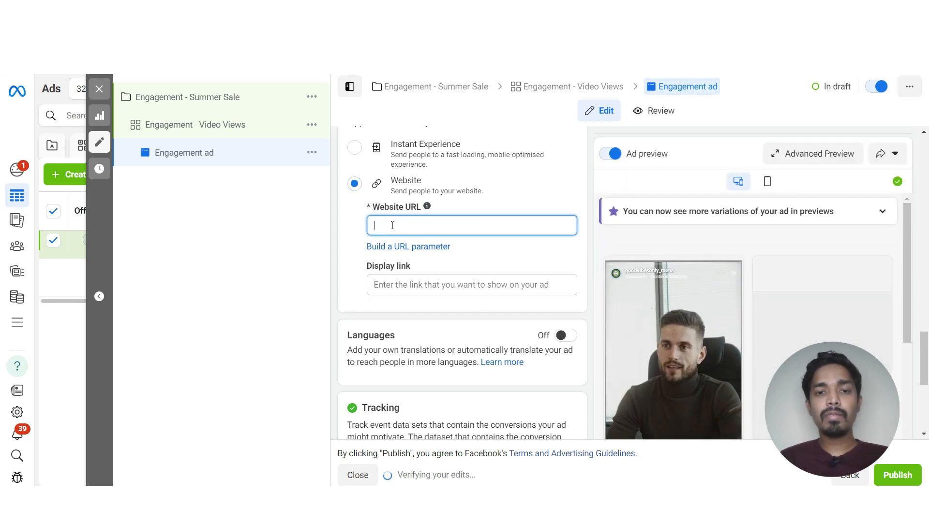
key("super+v")
left_click(428, 363)
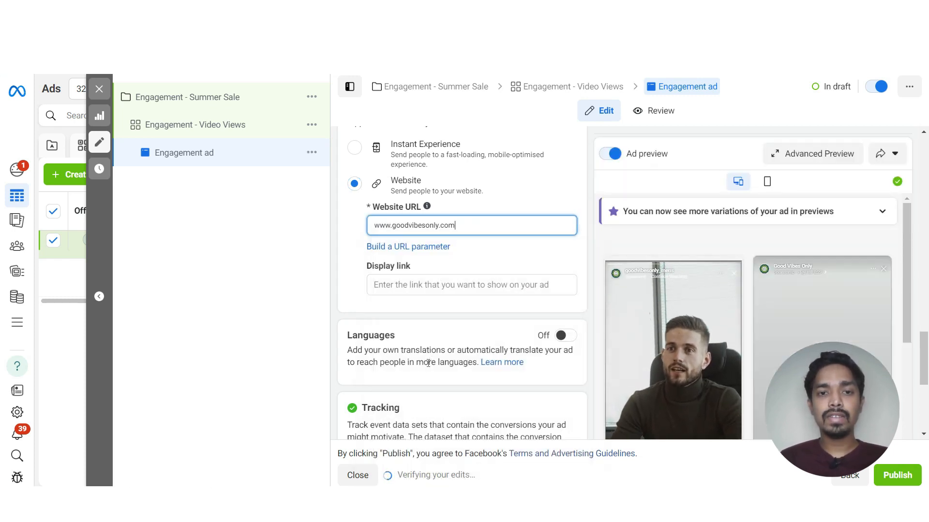
Step: Set the ad's call to action to Shop now
scroll(589, 215, "up", 2)
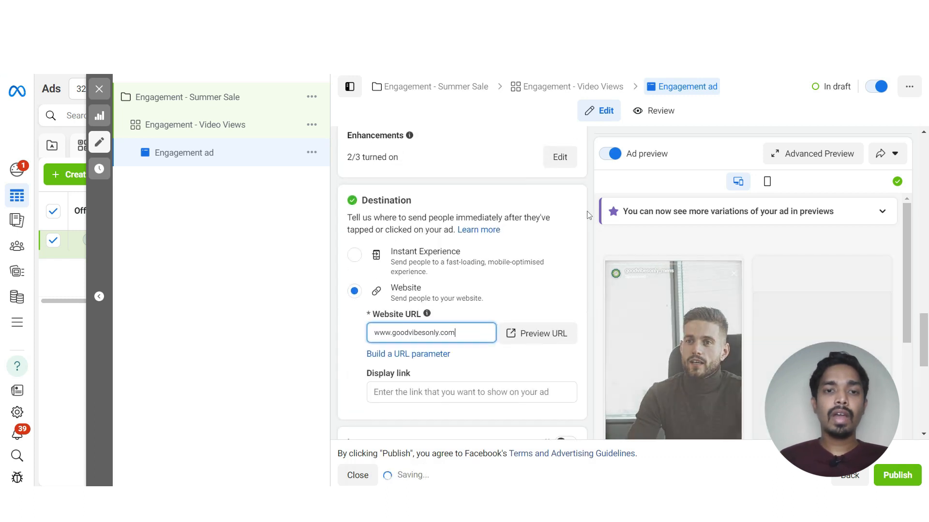
scroll(589, 216, "up", 6)
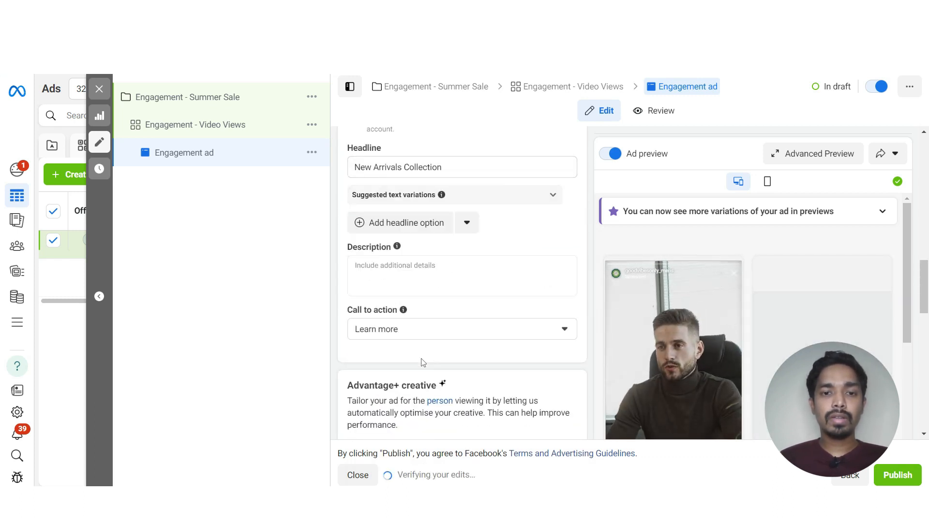
left_click(405, 339)
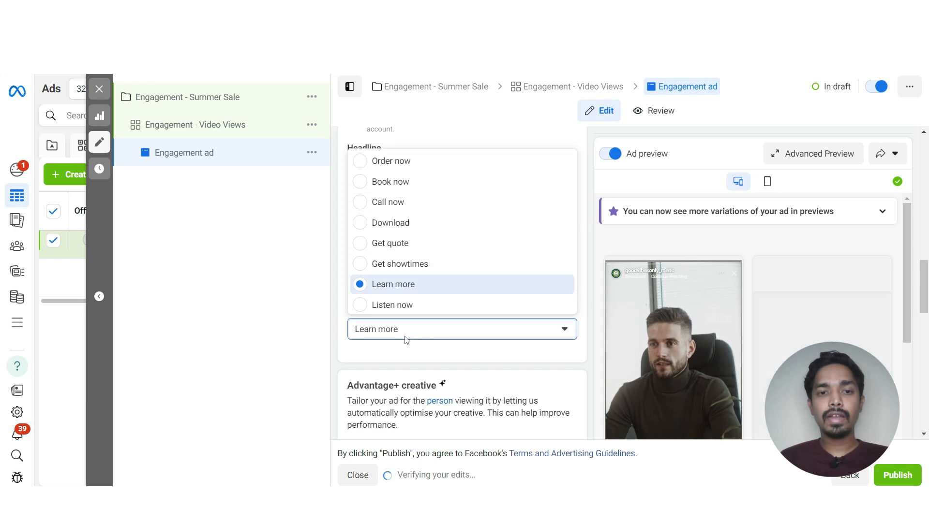
scroll(390, 261, "down", 3)
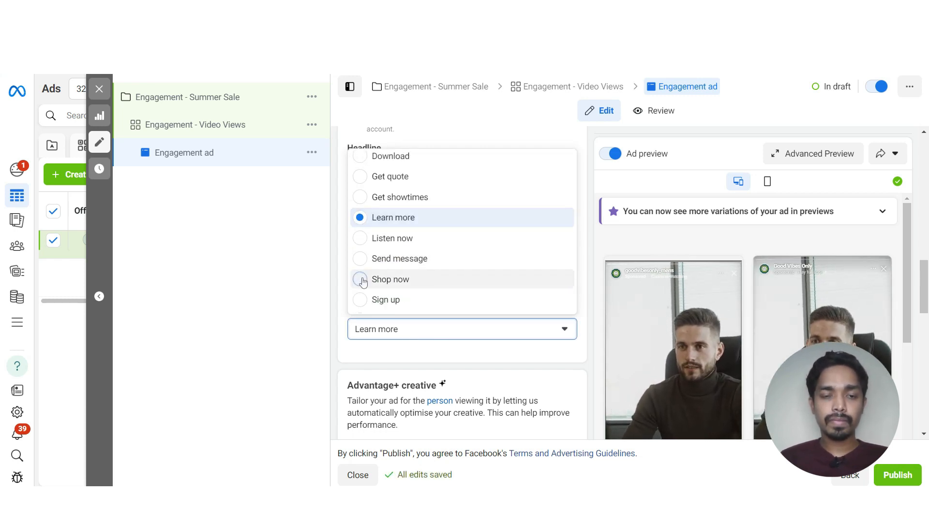
left_click(363, 281)
Step: Enable Website events tracking for the ad
scroll(514, 309, "down", 7)
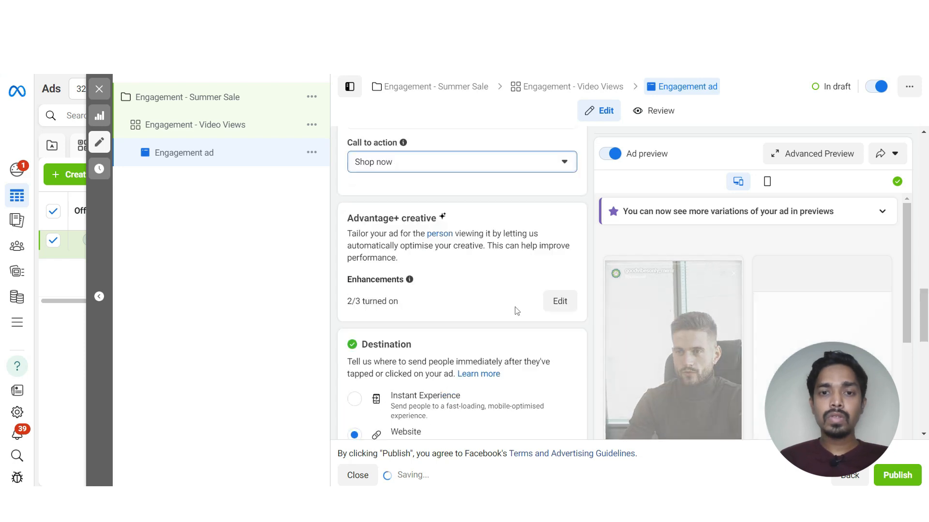
scroll(515, 310, "down", 6)
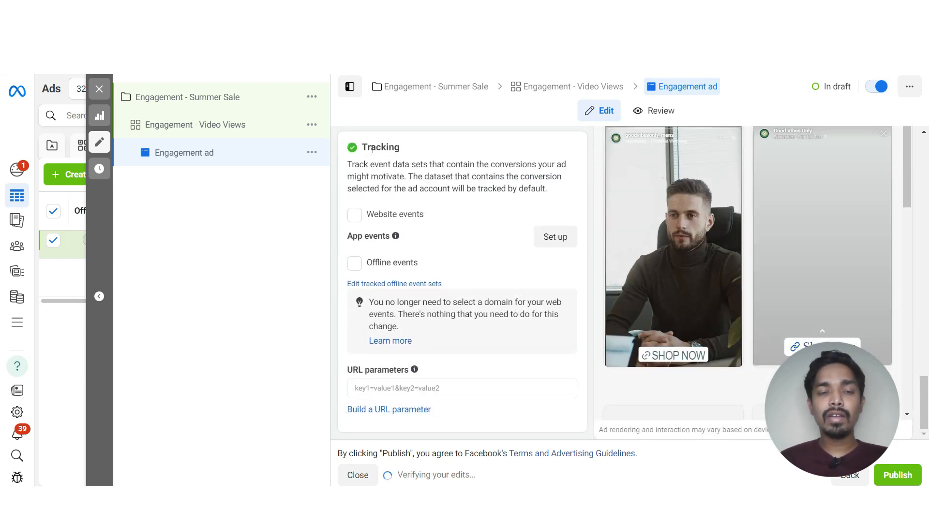
left_click(354, 216)
scroll(407, 289, "down", 1)
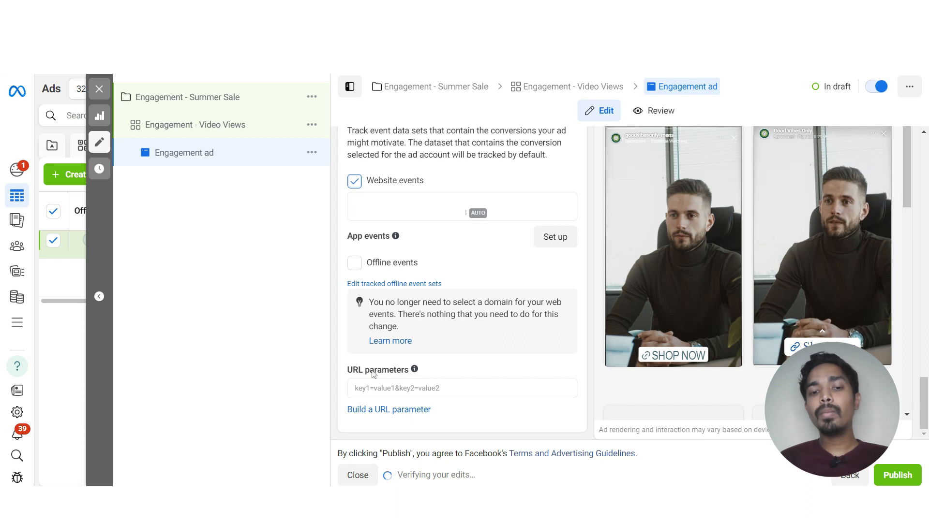
Step: Start building the ad's URL parameters with campaign source facebook and campaign medium cpc
left_click(414, 410)
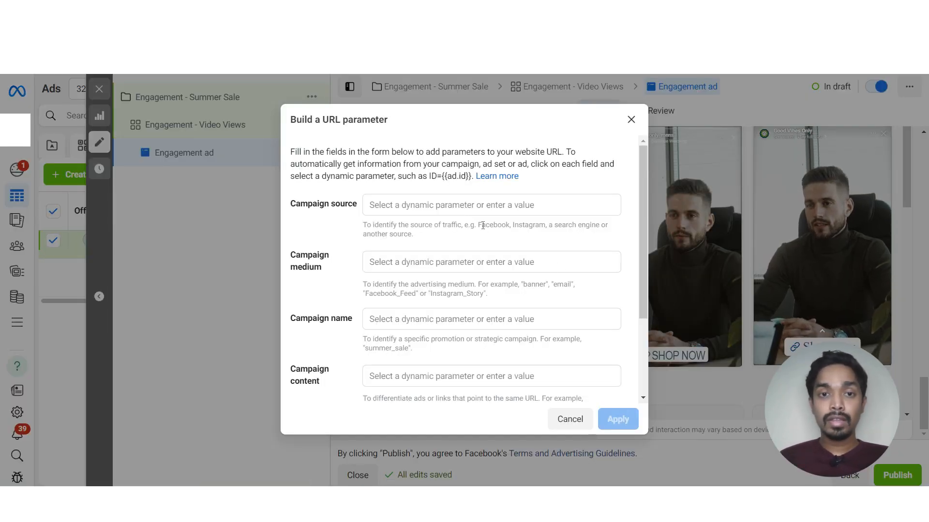
left_click(418, 205)
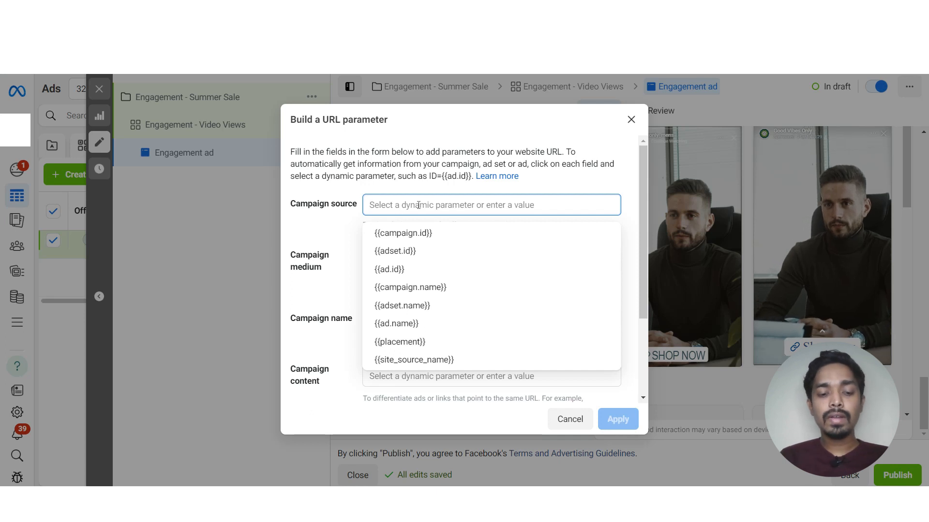
type("facebook")
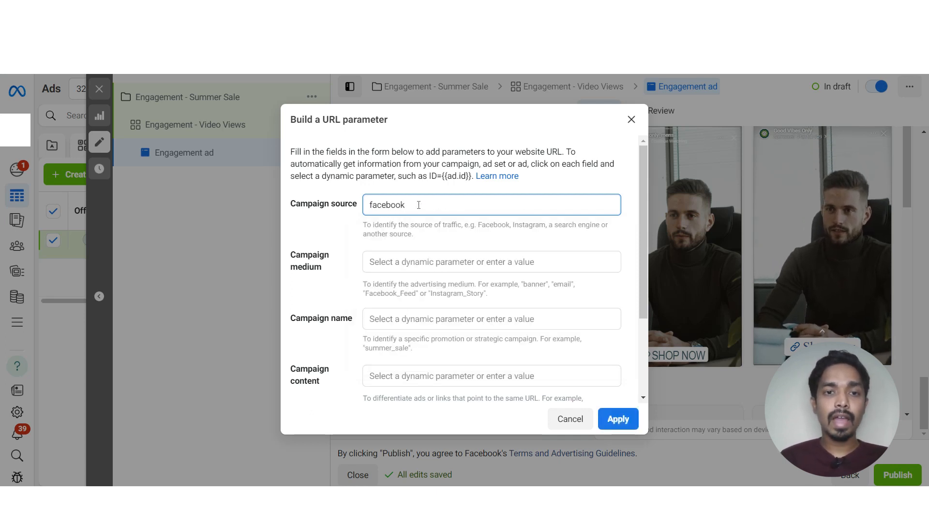
left_click(390, 259)
type("cpc")
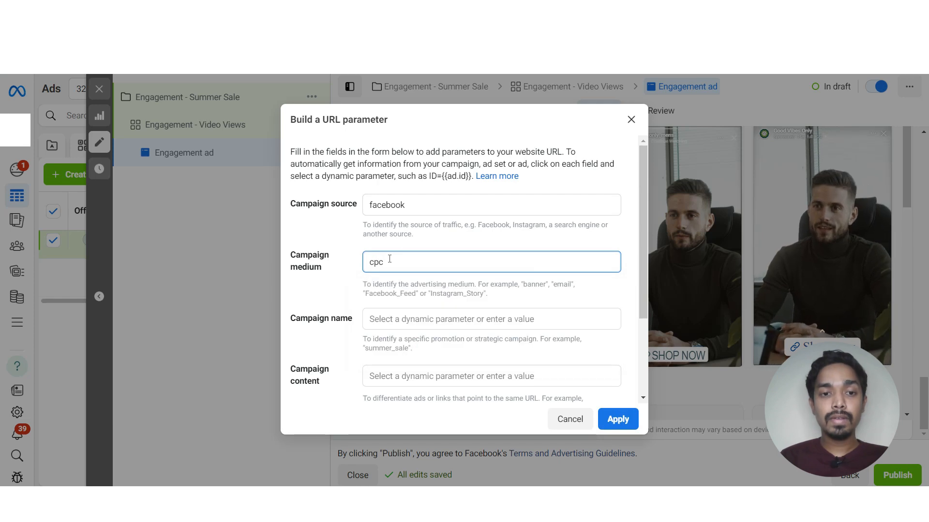
Step: Use {{adset.name}} as the campaign name parameter and {{ad.name}} as the campaign content, and apply the URL parameters
left_click(404, 317)
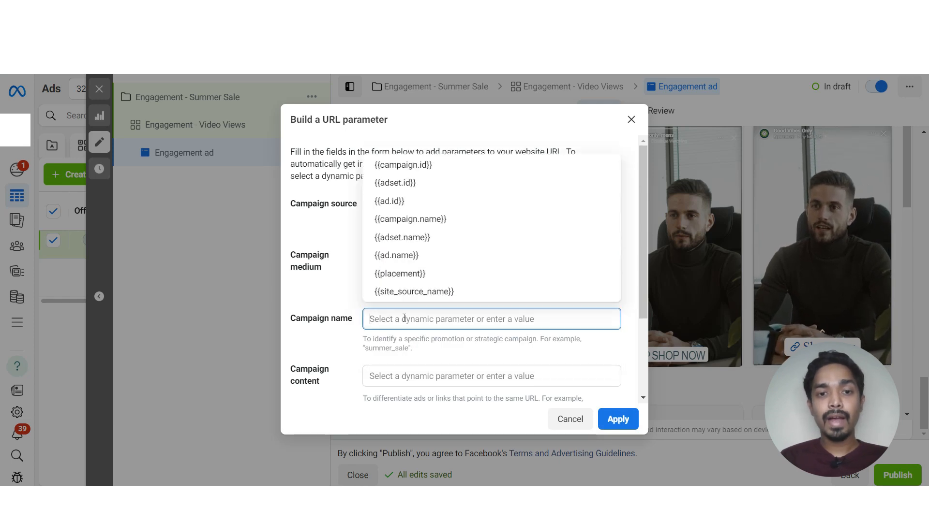
left_click(413, 237)
scroll(407, 371, "down", 2)
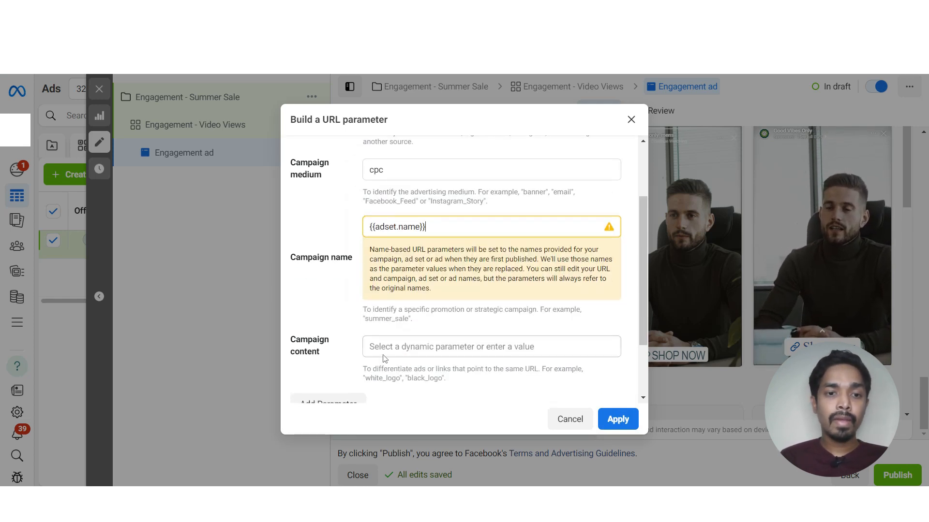
left_click(385, 350)
left_click(423, 282)
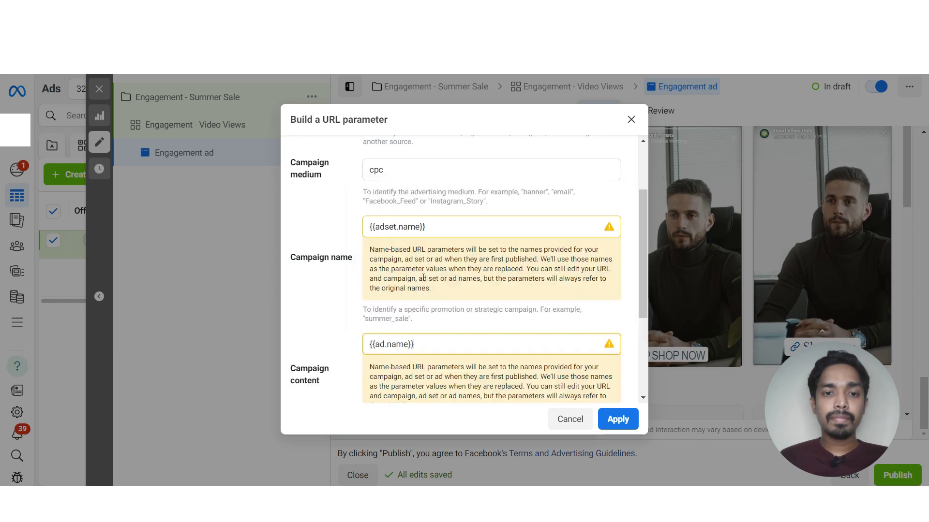
left_click(618, 419)
Step: Close the ad editor, review the draft items and publish the Engagement - Summer Sale campaign with its ad set and ad
scroll(469, 298, "up", 8)
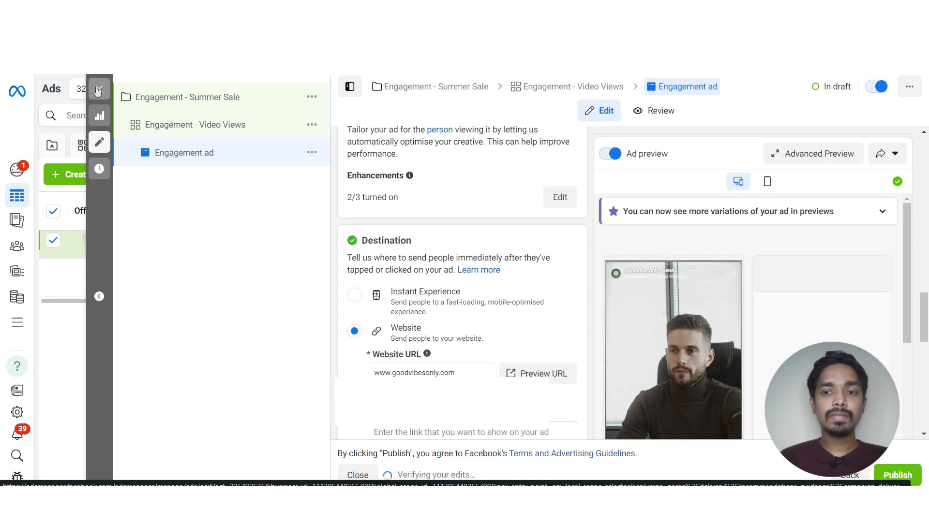
left_click(97, 91)
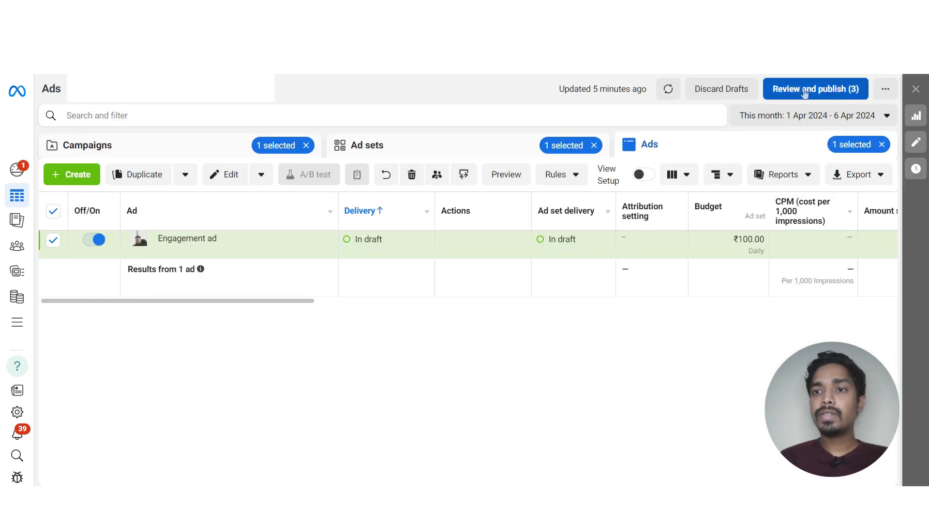
left_click(809, 98)
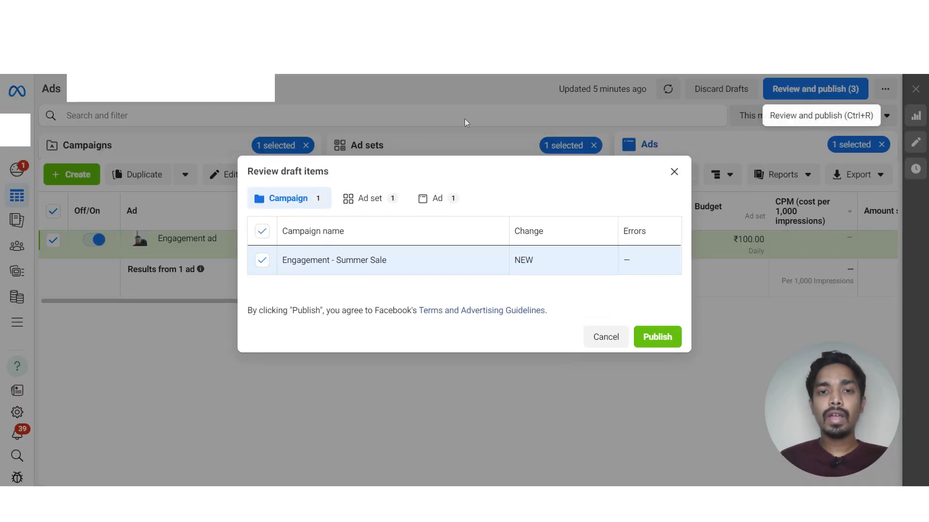
left_click(447, 194)
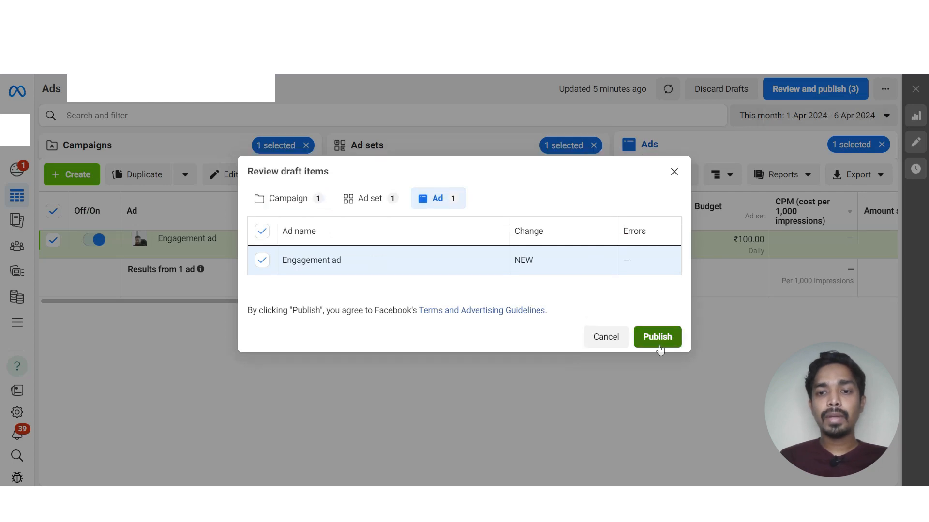
left_click(659, 336)
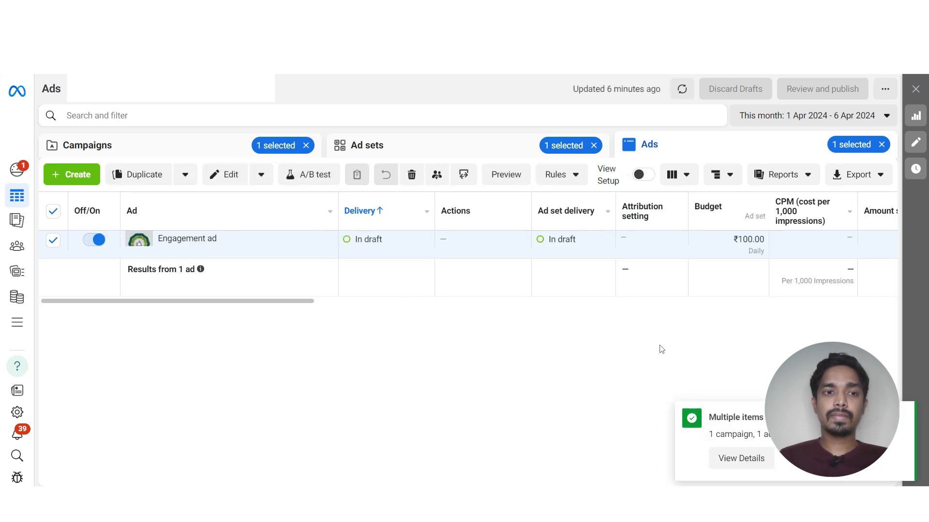
Step: Clear the selected campaign from the campaigns list and create a new campaign with the Sales objective using the Manual sales campaign setup
left_click(240, 140)
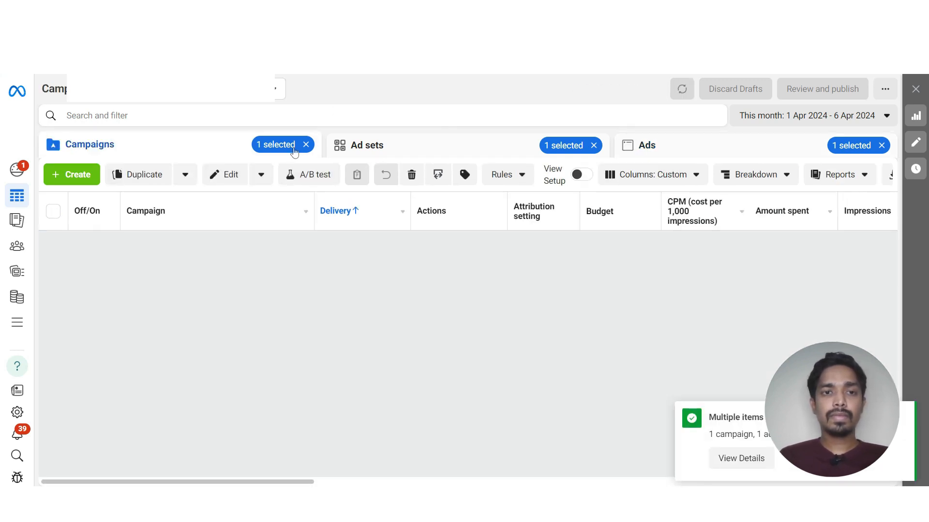
left_click(305, 145)
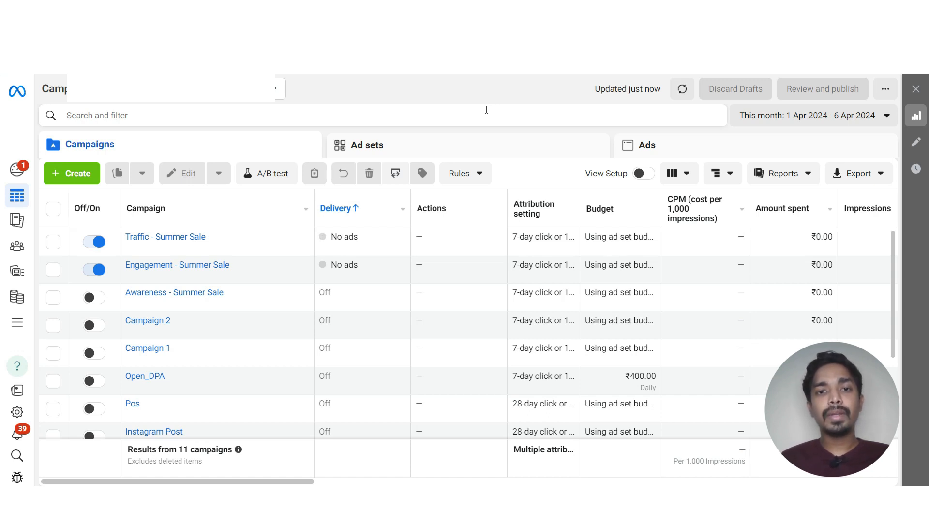
left_click(72, 174)
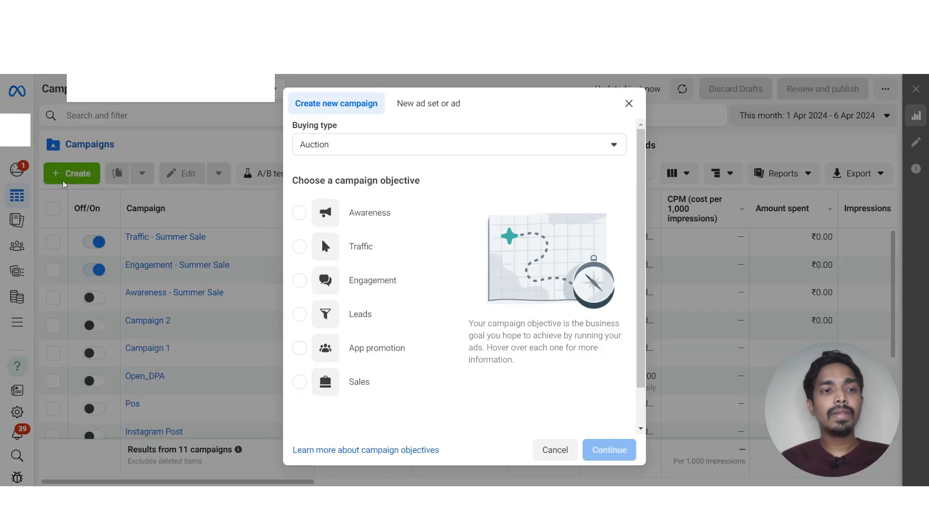
left_click(347, 382)
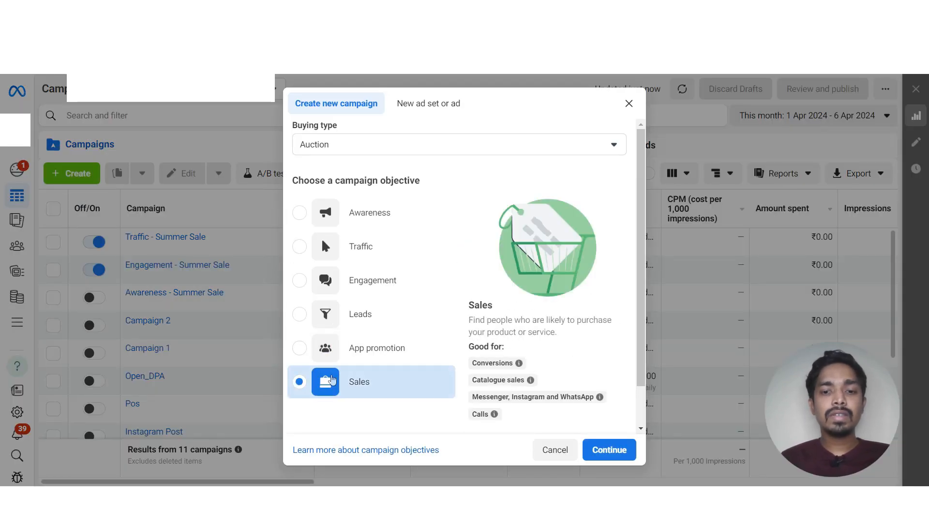
left_click(609, 450)
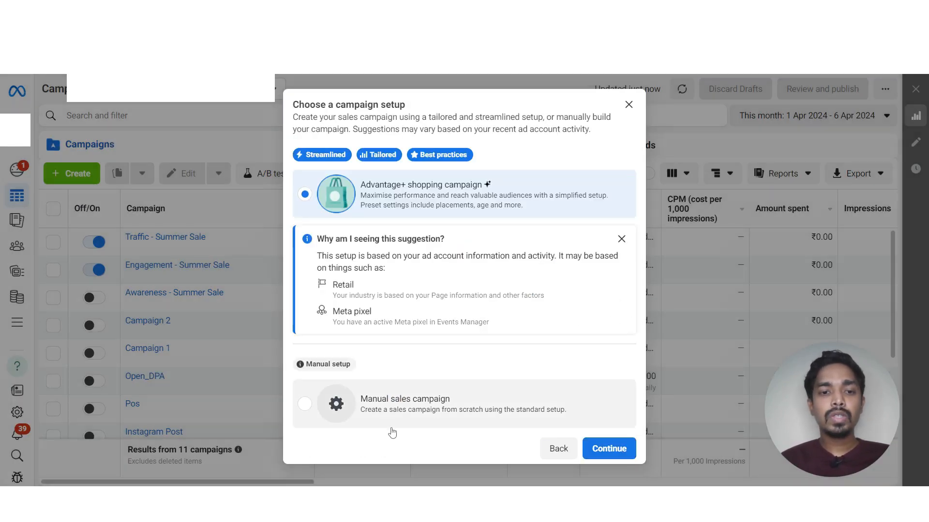
left_click(305, 405)
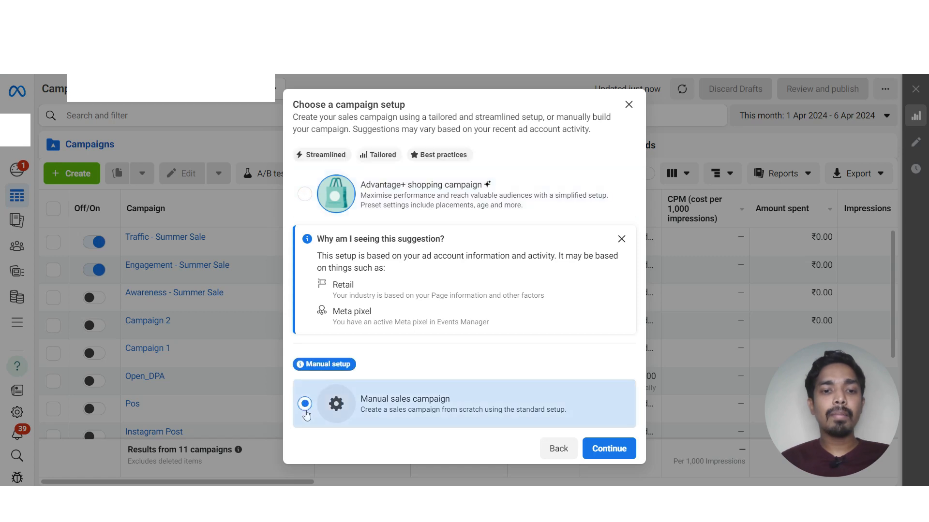
left_click(614, 448)
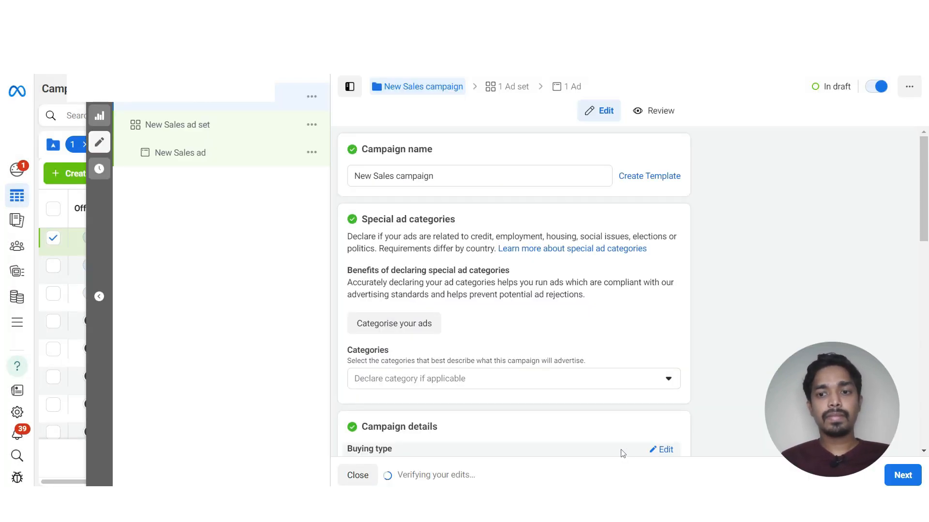
Step: Name the new sales campaign View Content
triple_click(381, 176)
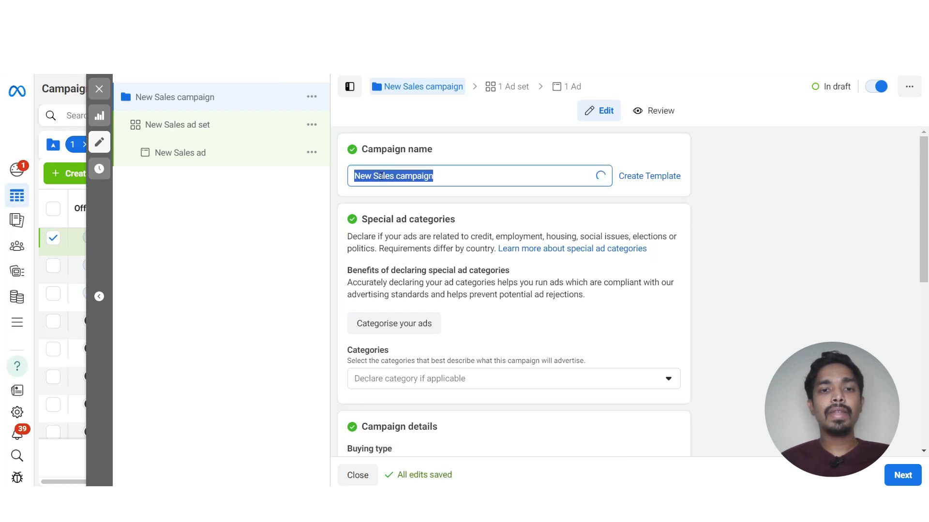
type("S")
key("BackSpace")
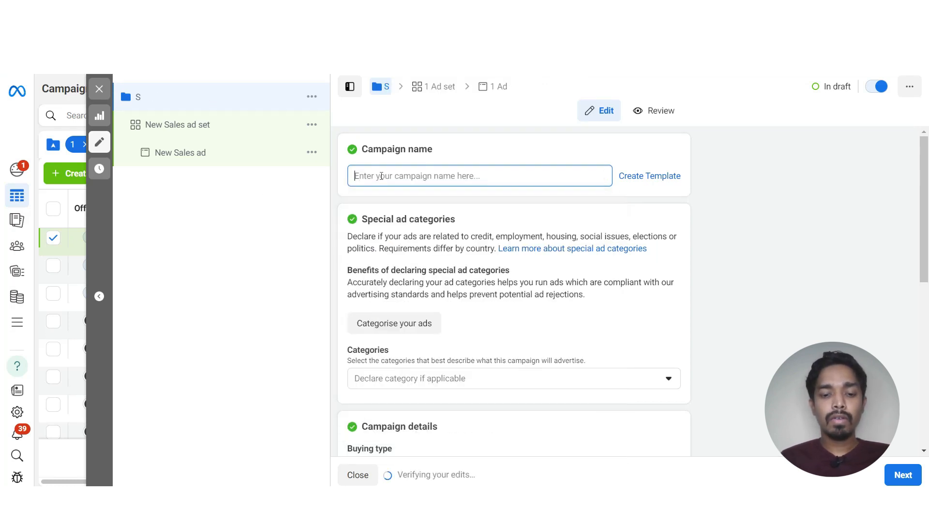
type("View Content")
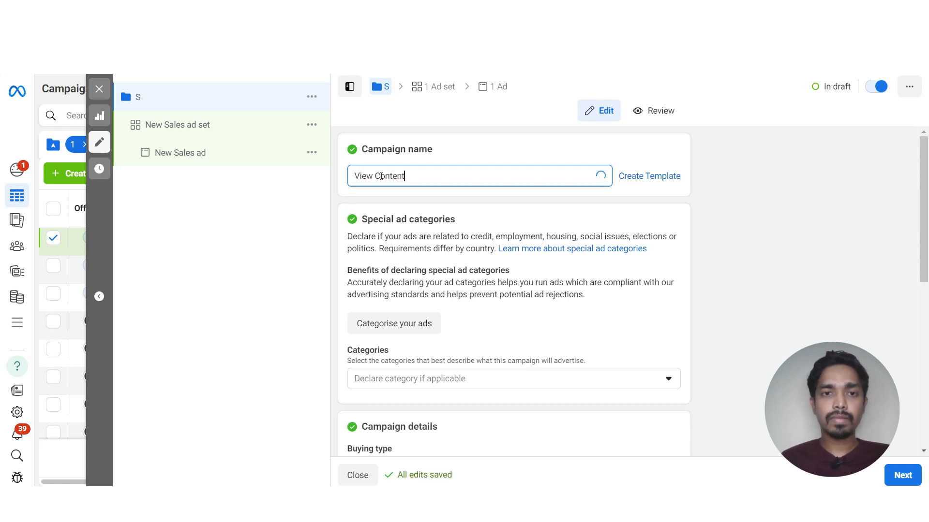
left_click(461, 149)
Step: Turn off catalogue use in the View Content campaign's details
scroll(490, 261, "down", 3)
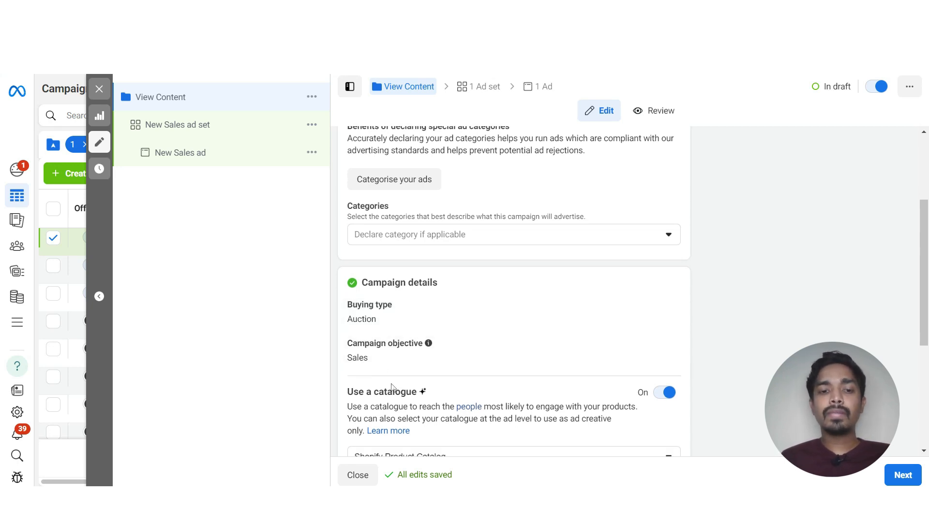
scroll(391, 386, "down", 1)
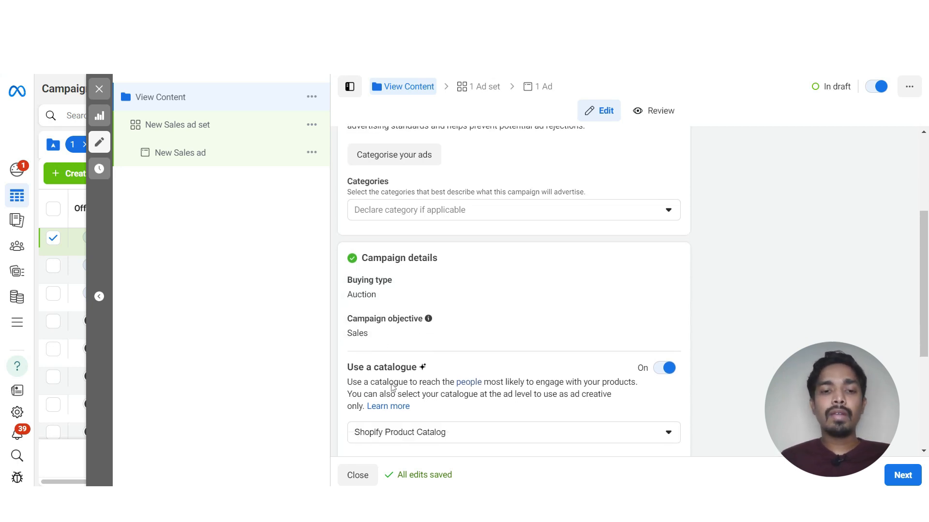
left_click(665, 369)
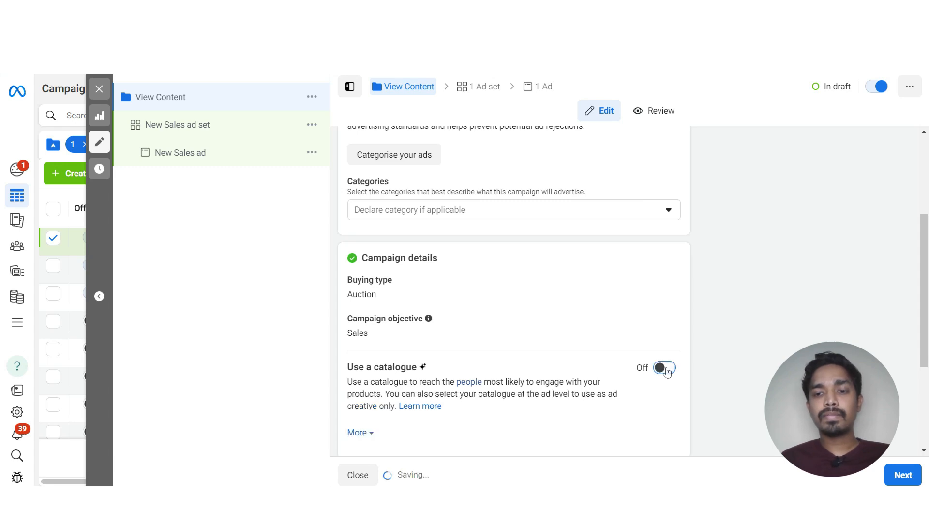
Step: Open the new sales ad set and rename it View Content
scroll(508, 261, "down", 4)
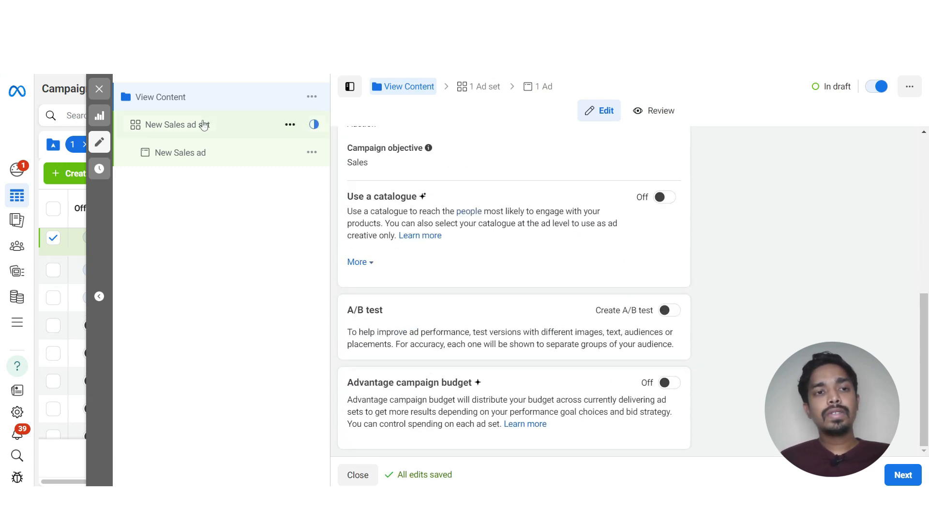
left_click(195, 134)
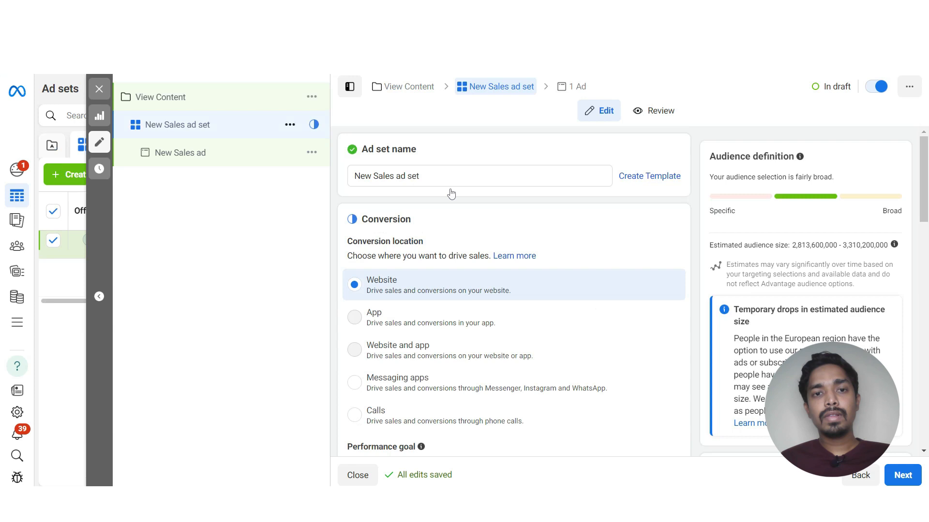
double_click(383, 176)
key("ctrl+a")
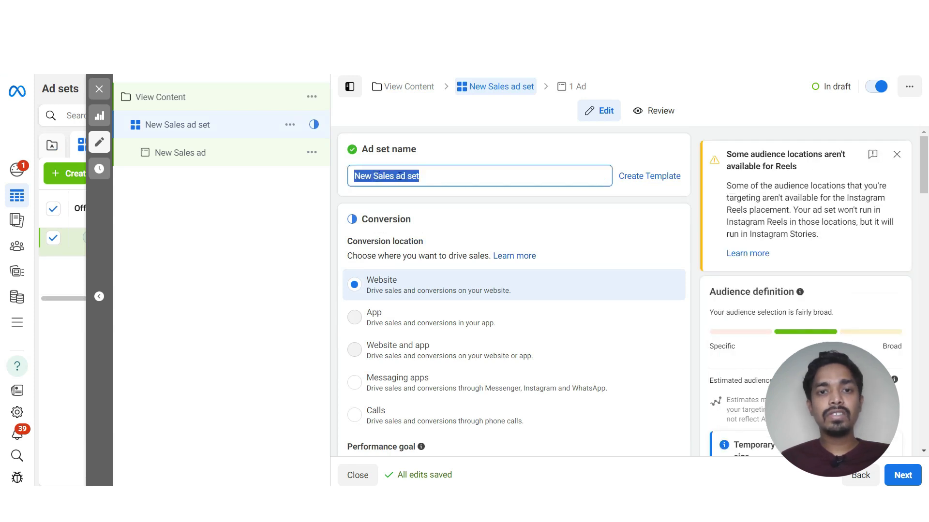
type("Vie")
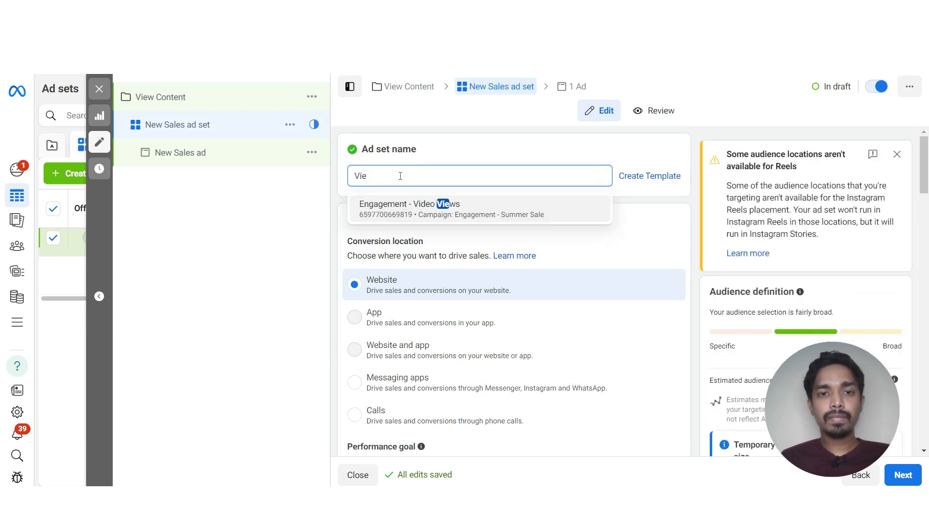
type("w Content")
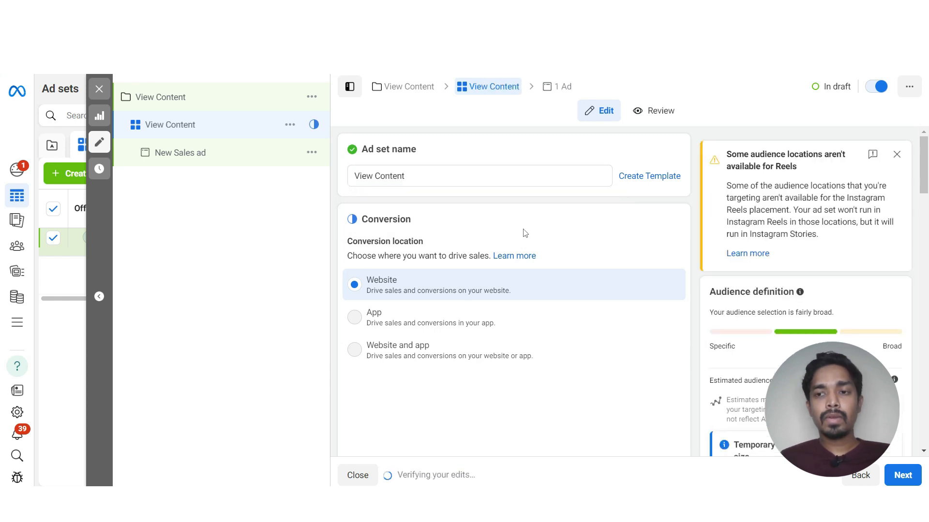
Step: Choose View content as the ad set's conversion event and set the daily budget to 200 INR
scroll(523, 232, "down", 3)
scroll(522, 229, "up", 1)
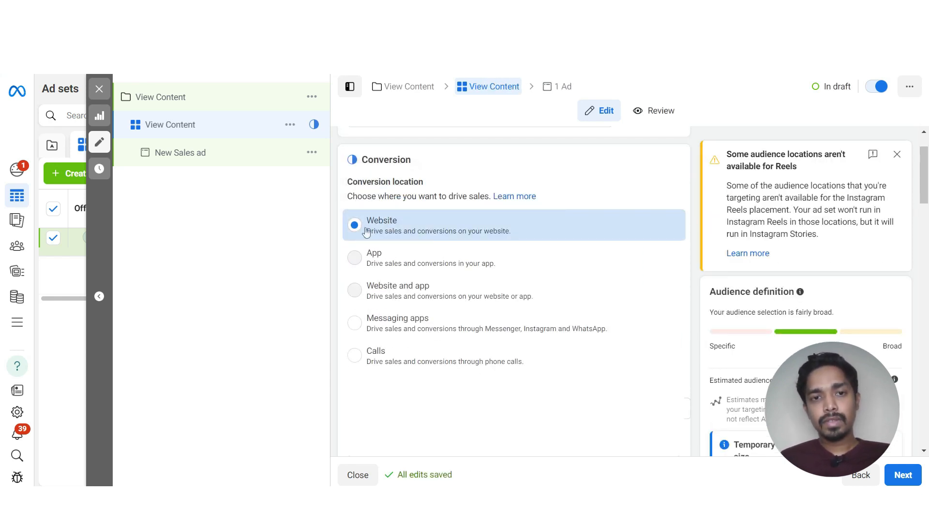
triple_click(367, 184)
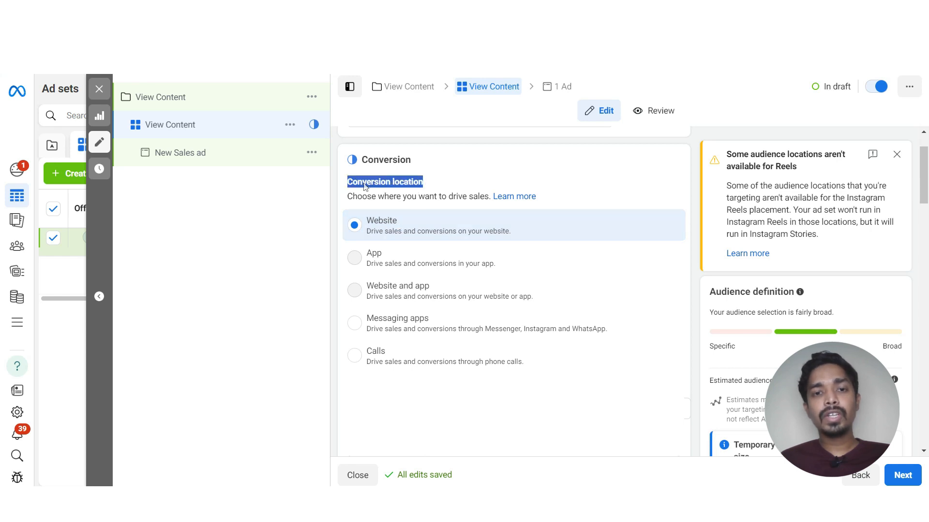
scroll(400, 238, "down", 2)
scroll(400, 238, "down", 1)
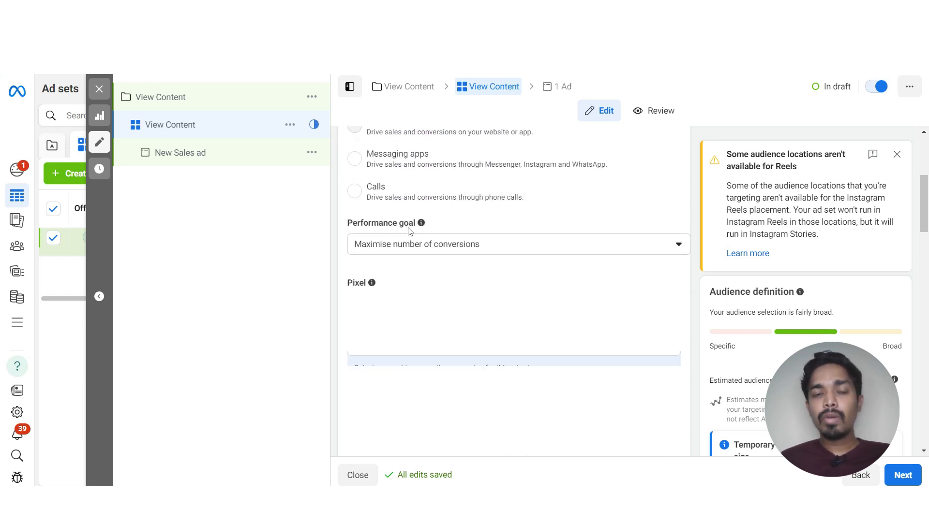
scroll(518, 254, "down", 1)
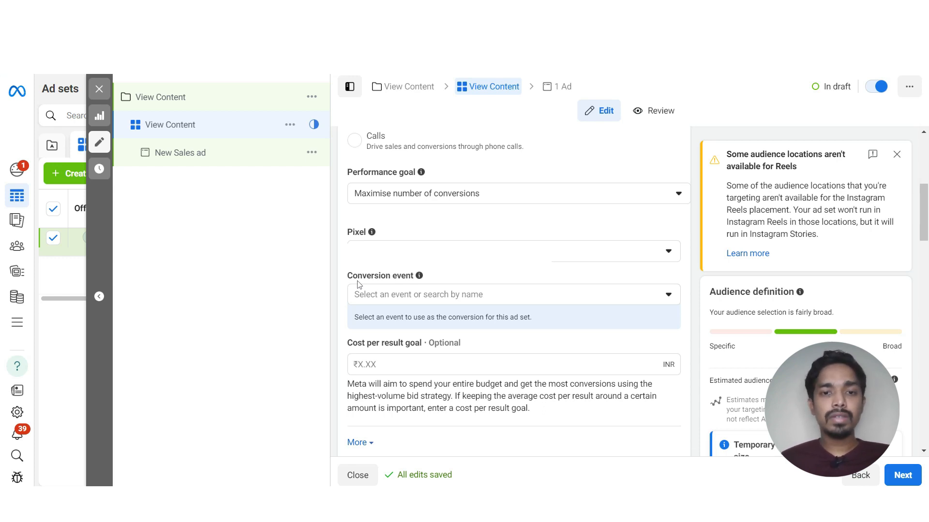
left_click(480, 303)
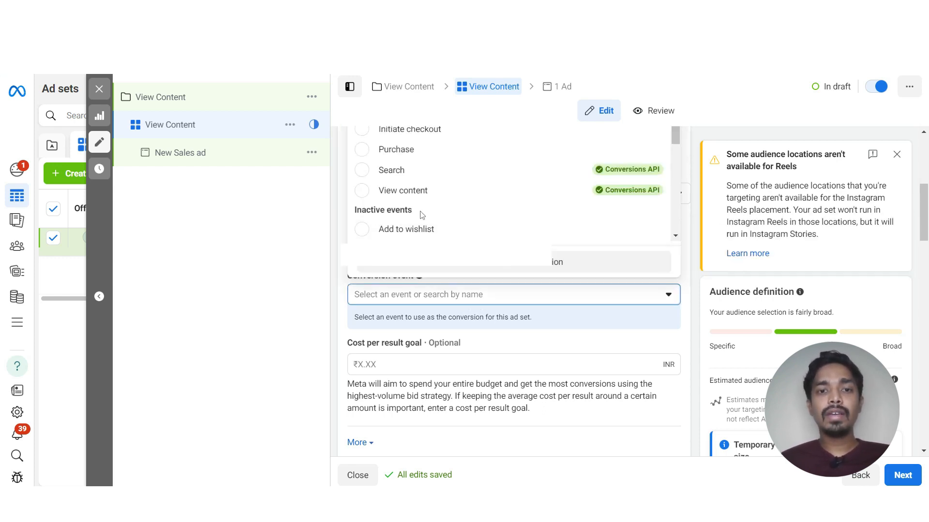
mouse_move(390, 199)
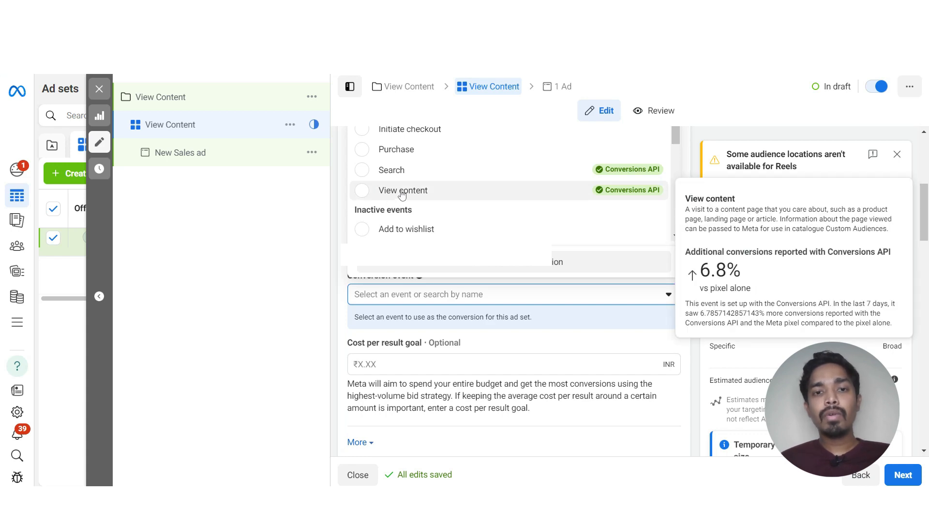
left_click(401, 194)
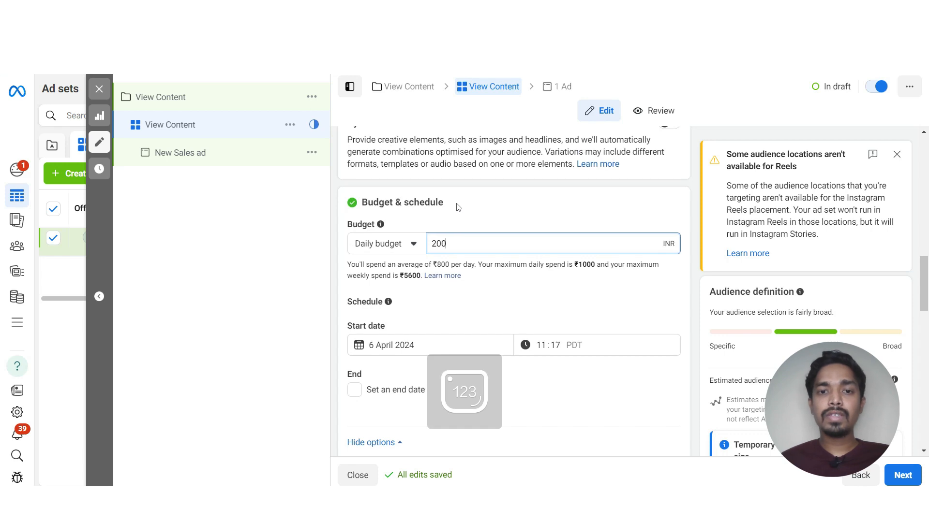
left_click(458, 207)
Step: Replace the Worldwide audience location with the country India
scroll(533, 262, "down", 10)
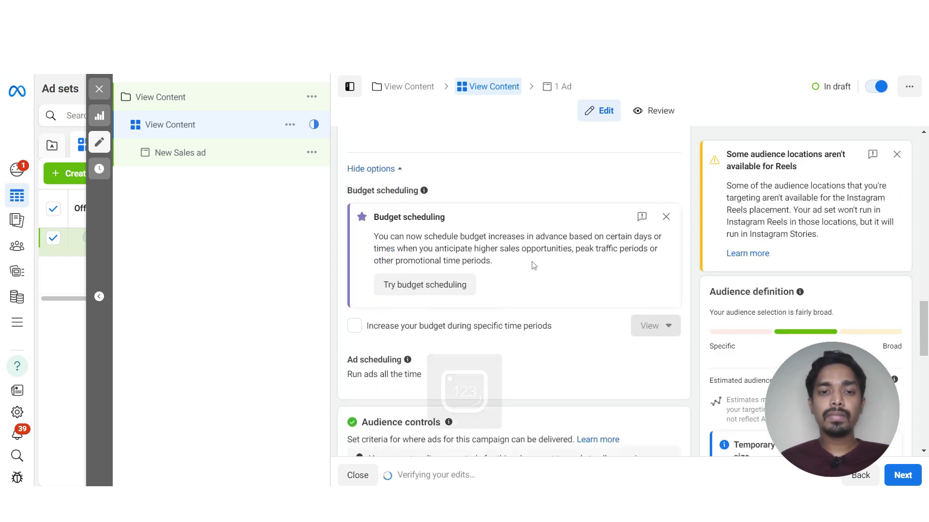
scroll(533, 261, "down", 3)
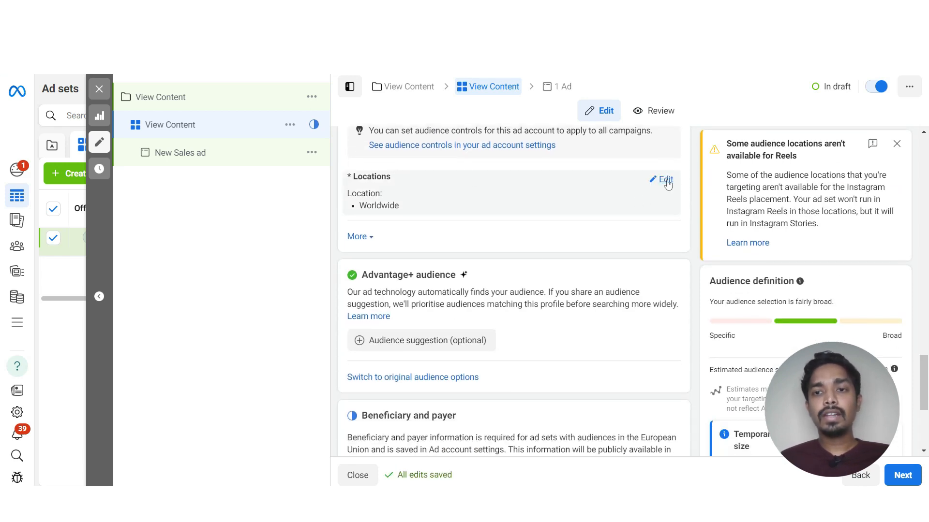
left_click(667, 180)
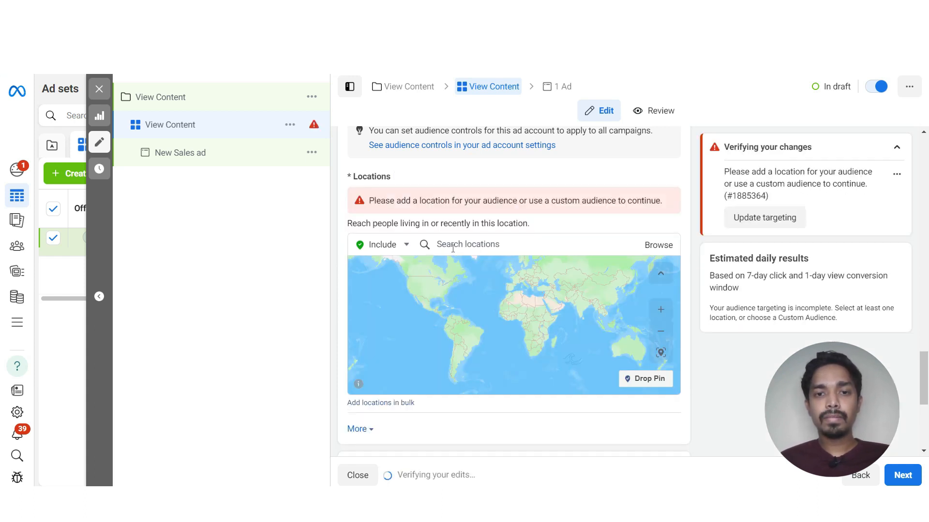
left_click(461, 248)
type("India")
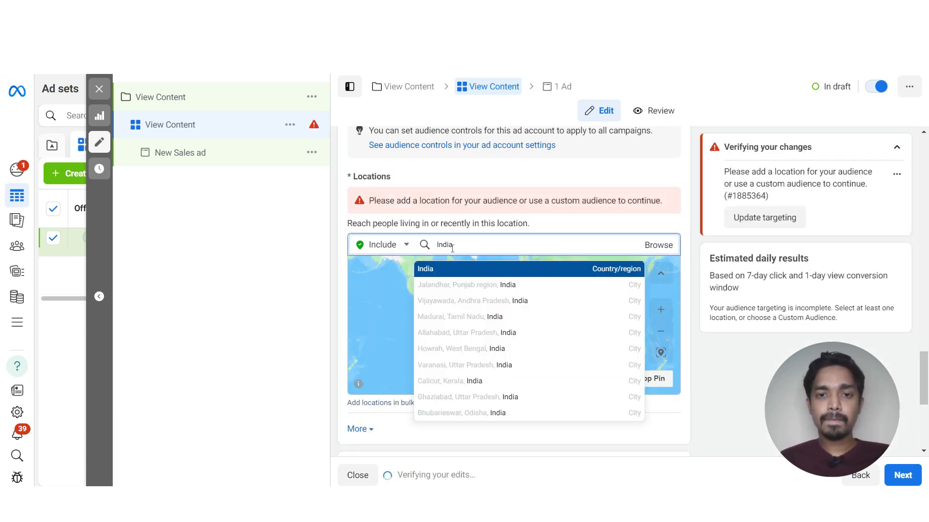
left_click(490, 269)
Step: Switch the ad set from Advantage+ audience to the original audience options
scroll(362, 266, "down", 6)
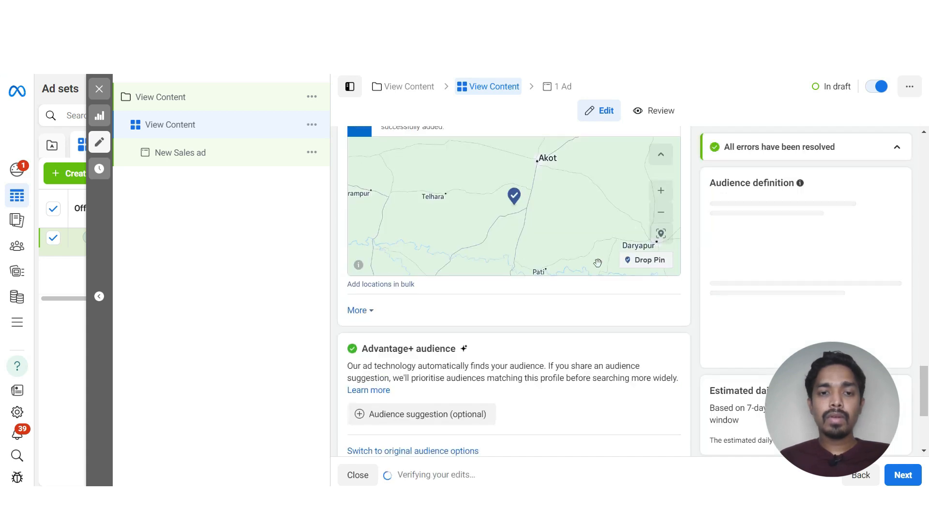
left_click_drag(363, 211, 455, 213)
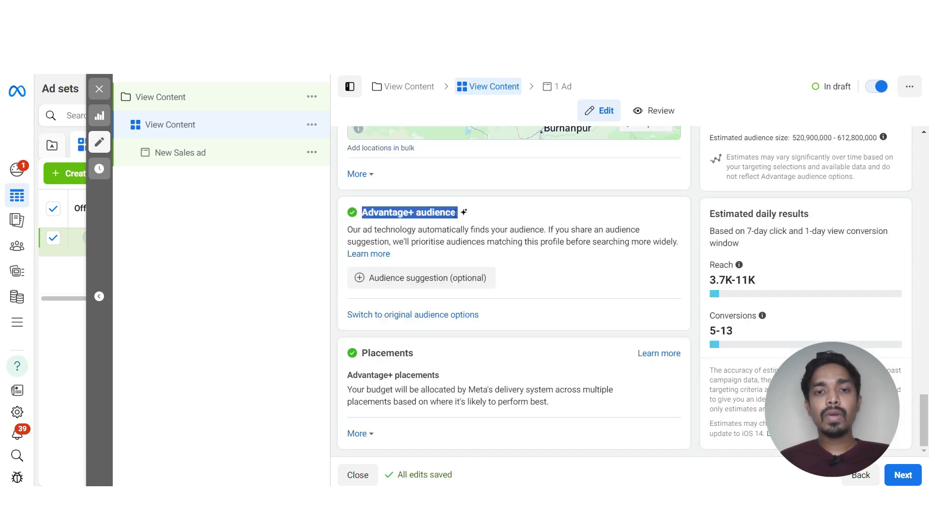
left_click(419, 315)
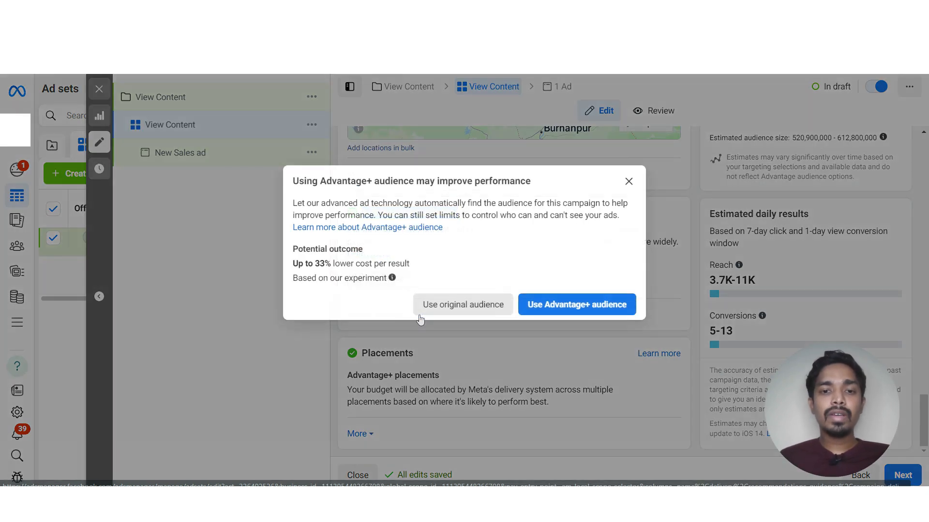
left_click(465, 310)
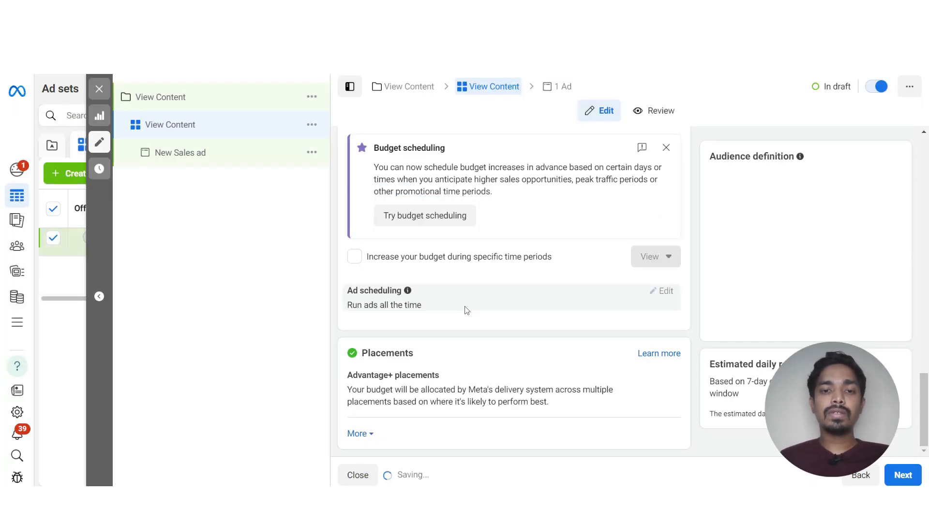
scroll(464, 310, "down", 3)
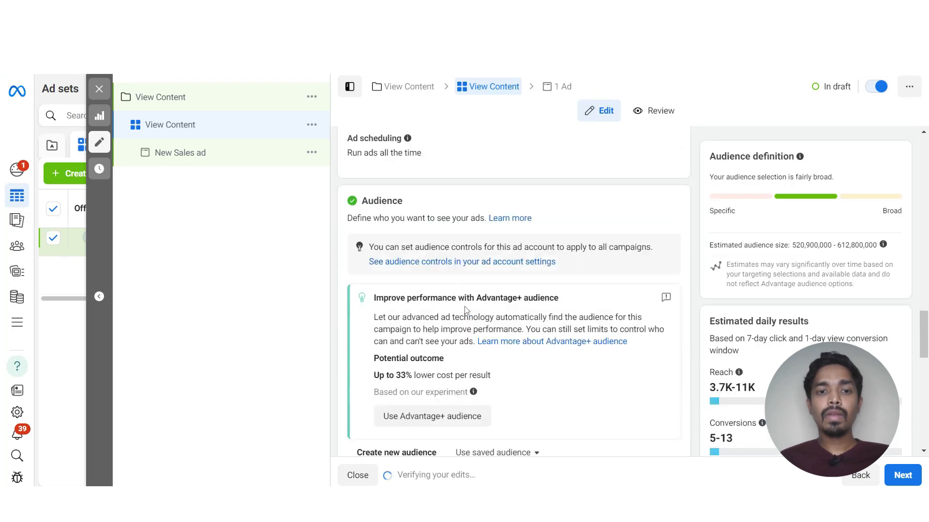
scroll(464, 311, "up", 1)
scroll(465, 310, "down", 10)
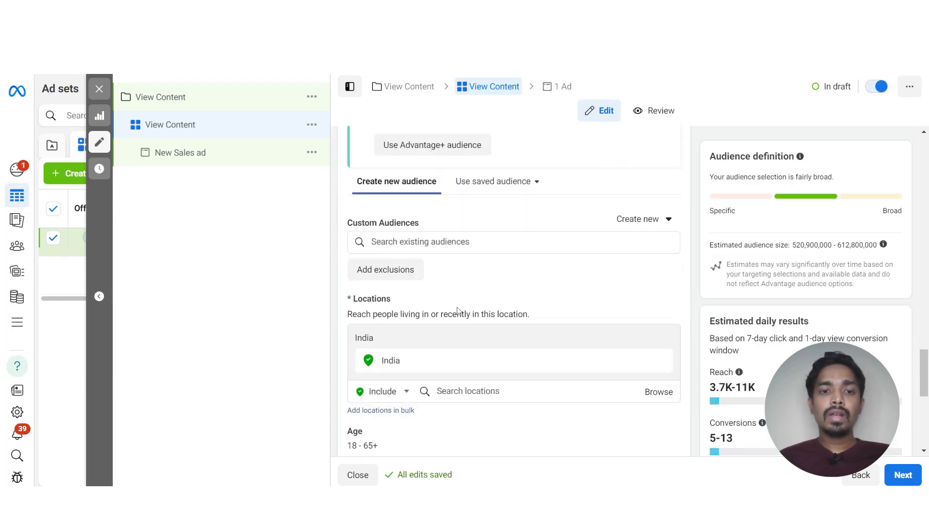
Step: Set the audience's maximum age to 35 and restrict its gender to Men
left_click(651, 233)
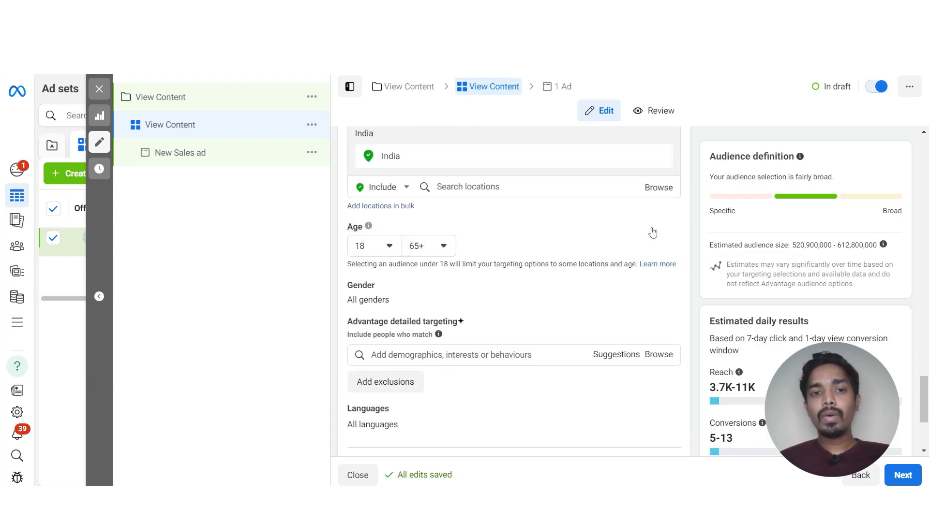
left_click(433, 246)
scroll(458, 339, "up", 5)
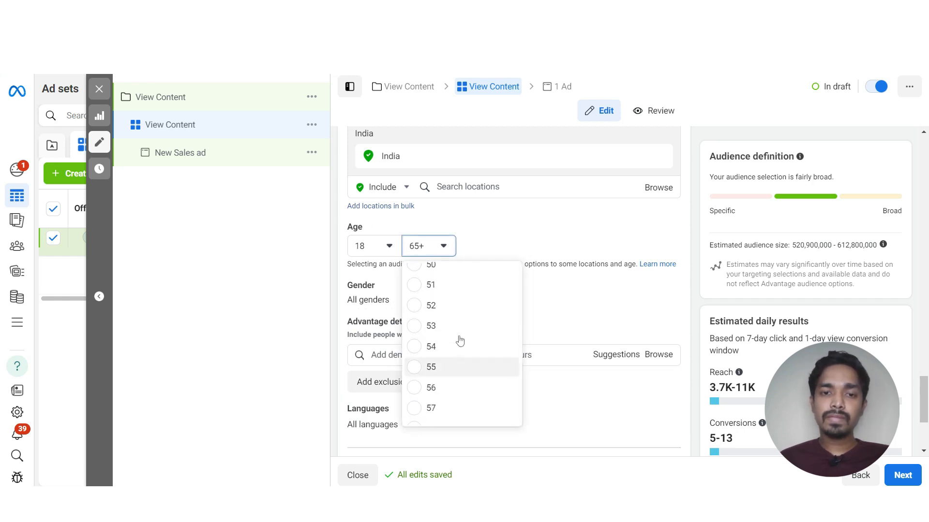
scroll(460, 341, "up", 4)
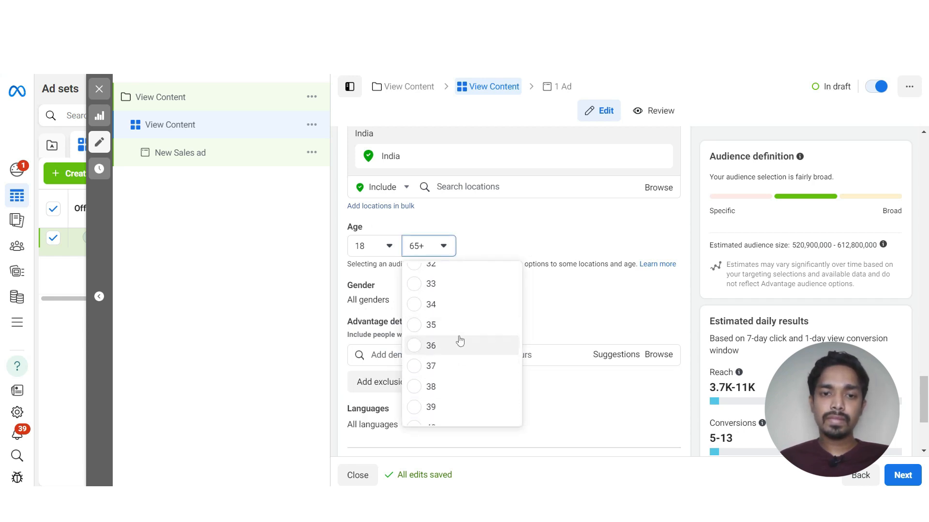
left_click(438, 326)
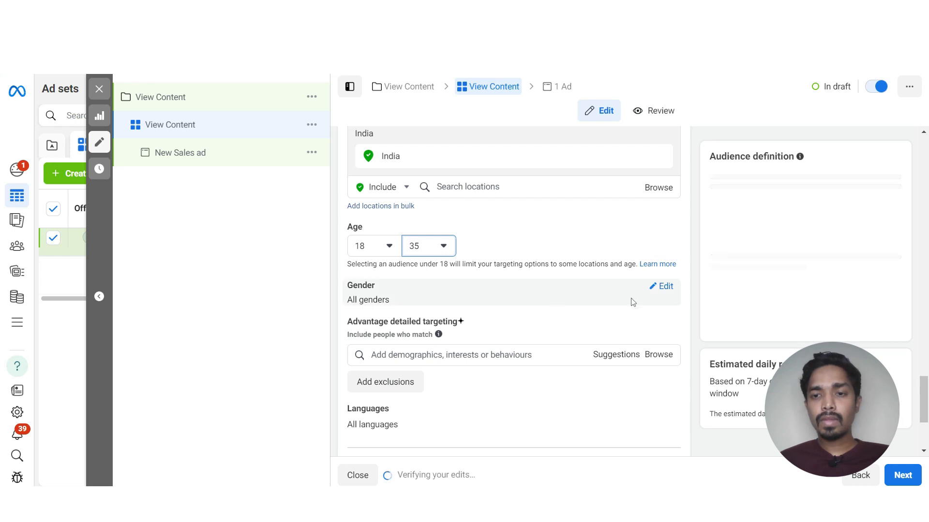
left_click(659, 289)
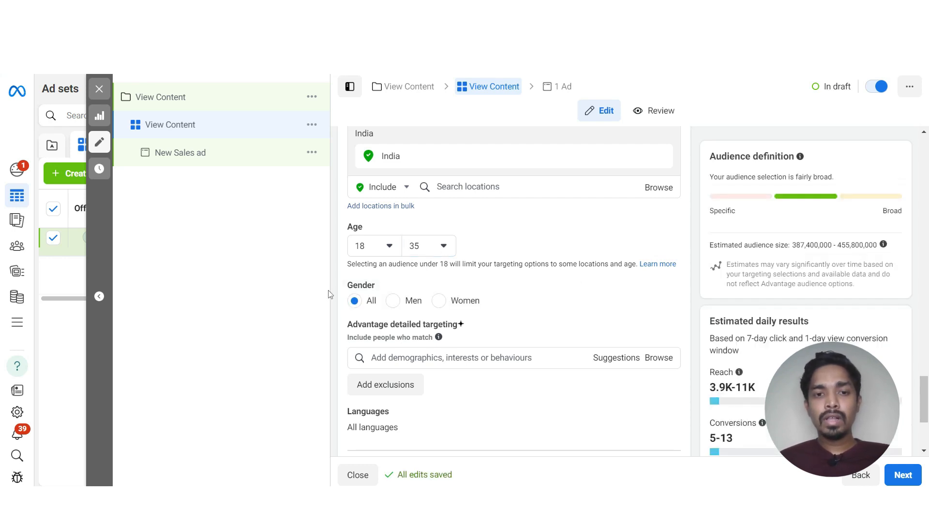
left_click(393, 302)
Step: Add the interests Nike, Inc. (footwear), New Balance (footwear), Vans (footwear) and Converse (shoe company) to the detailed targeting
scroll(617, 285, "down", 2)
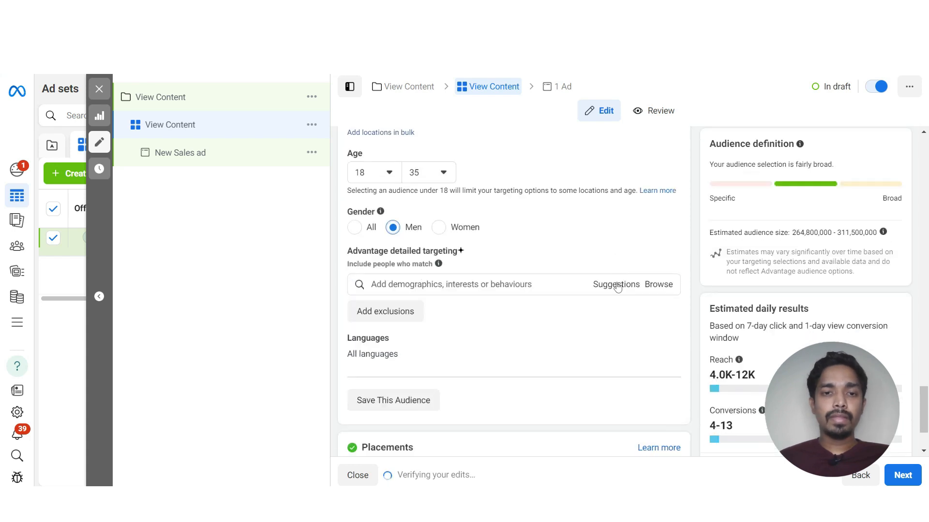
left_click(438, 272)
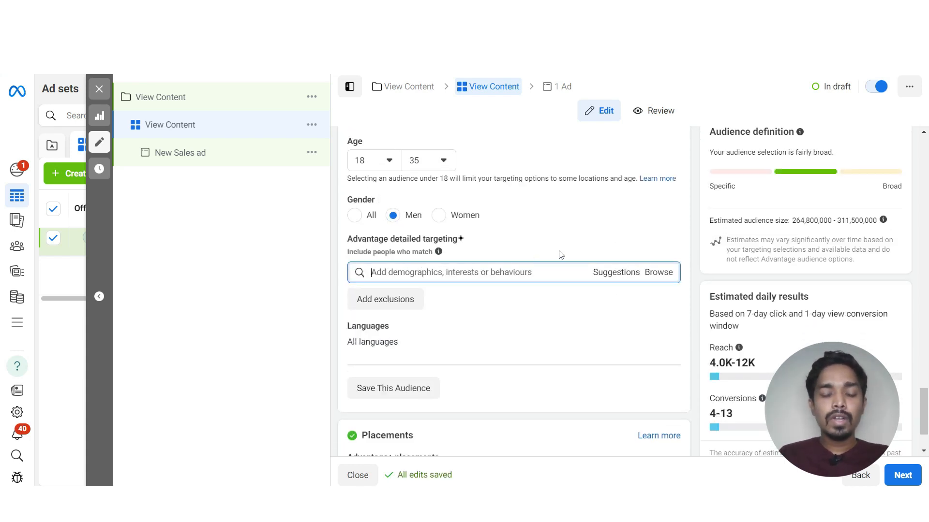
type("nike")
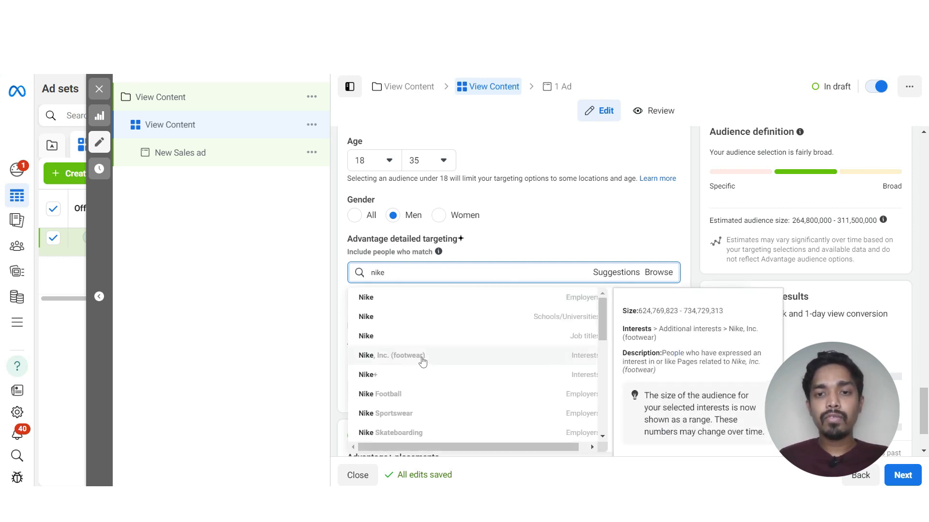
left_click(422, 361)
left_click(613, 269)
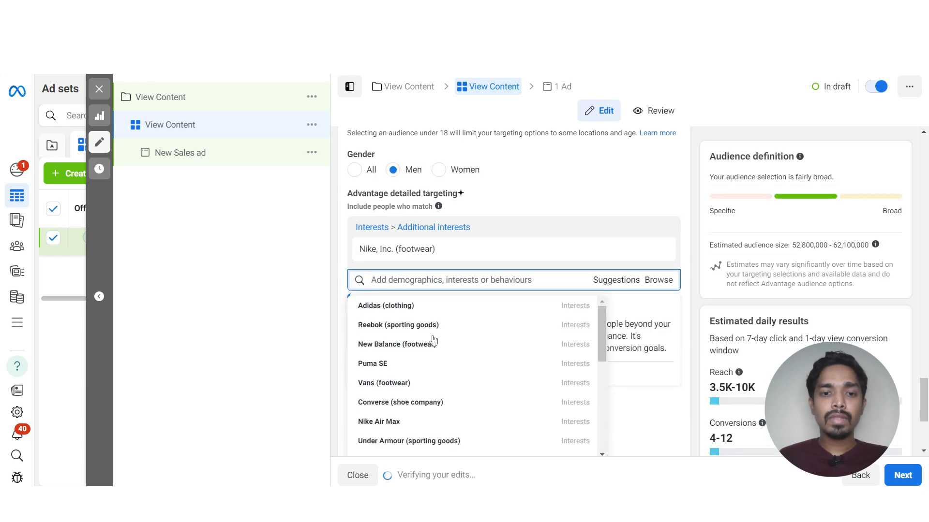
left_click(438, 346)
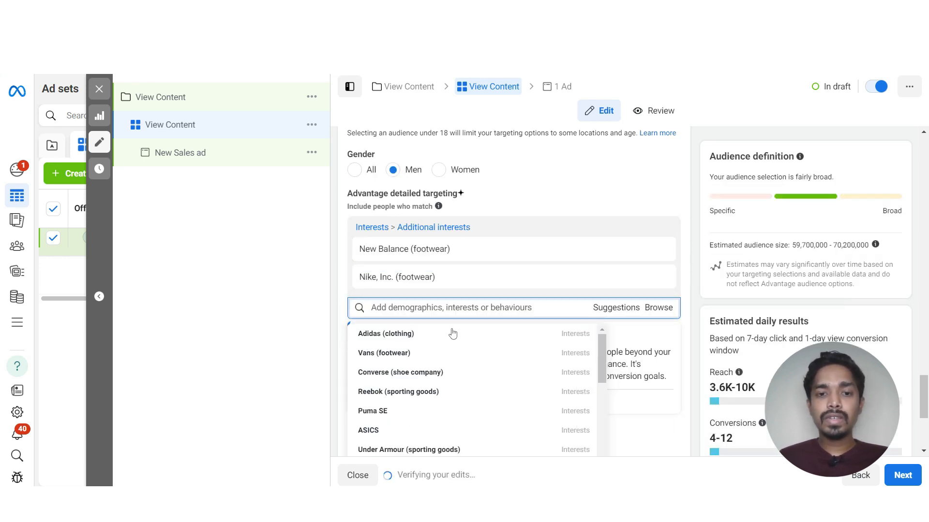
left_click(389, 353)
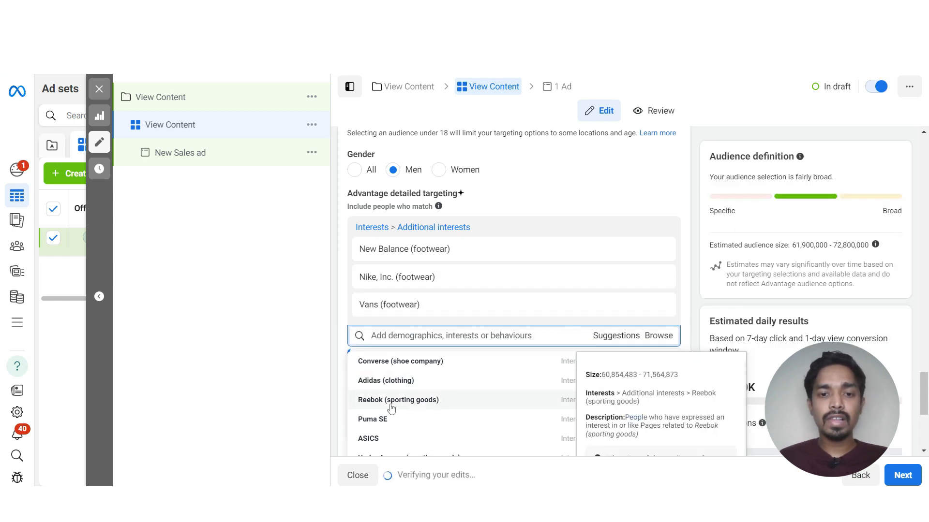
scroll(416, 408, "down", 1)
scroll(416, 408, "down", 1)
scroll(415, 408, "up", 2)
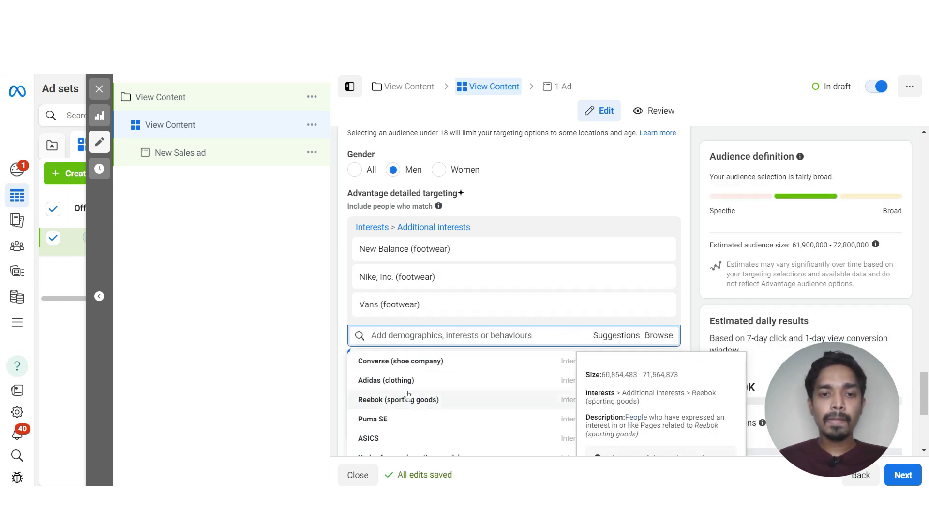
left_click(393, 366)
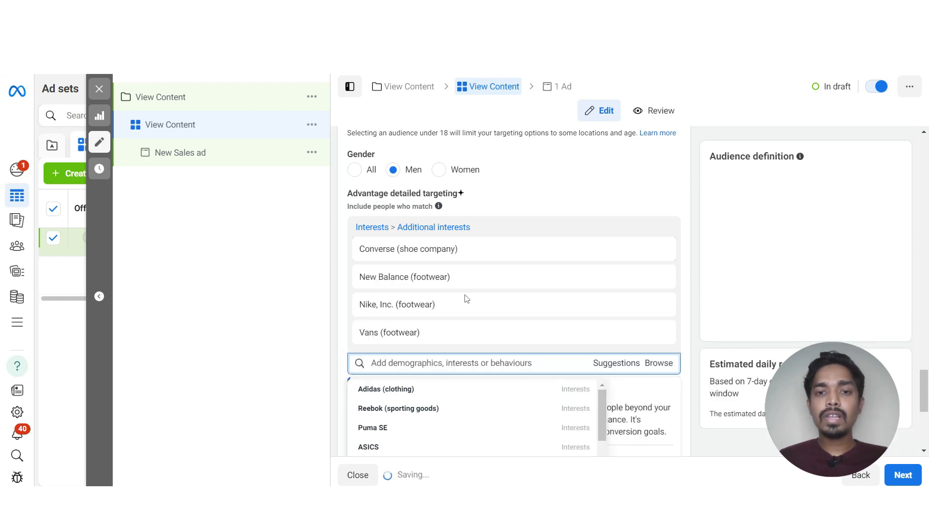
left_click(683, 188)
Step: Open the new sales ad and rename it Ad 1
scroll(683, 187, "down", 5)
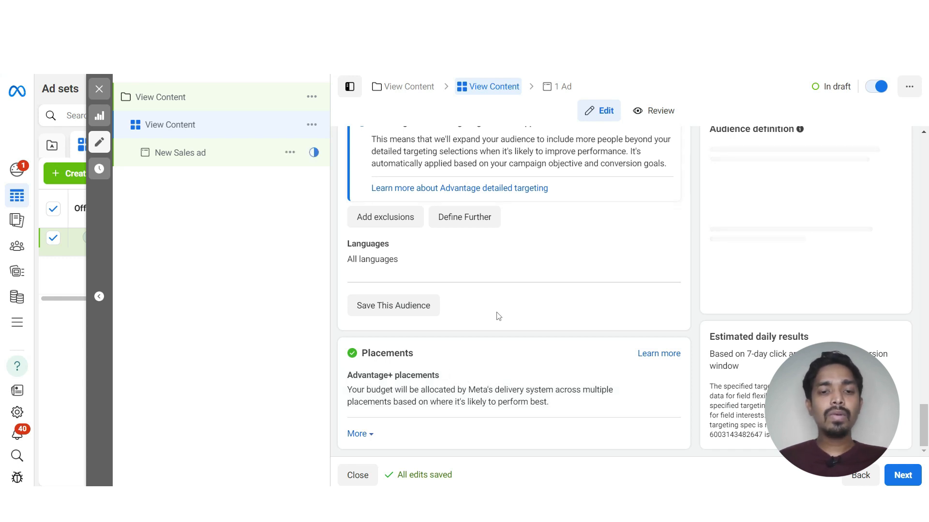
left_click(180, 153)
left_click(409, 176)
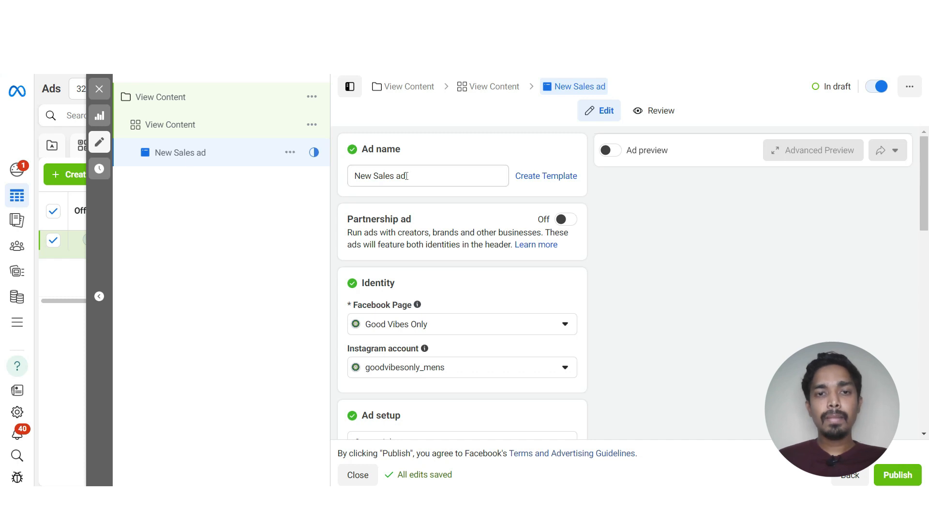
key("ctrl+a")
type("Ad ")
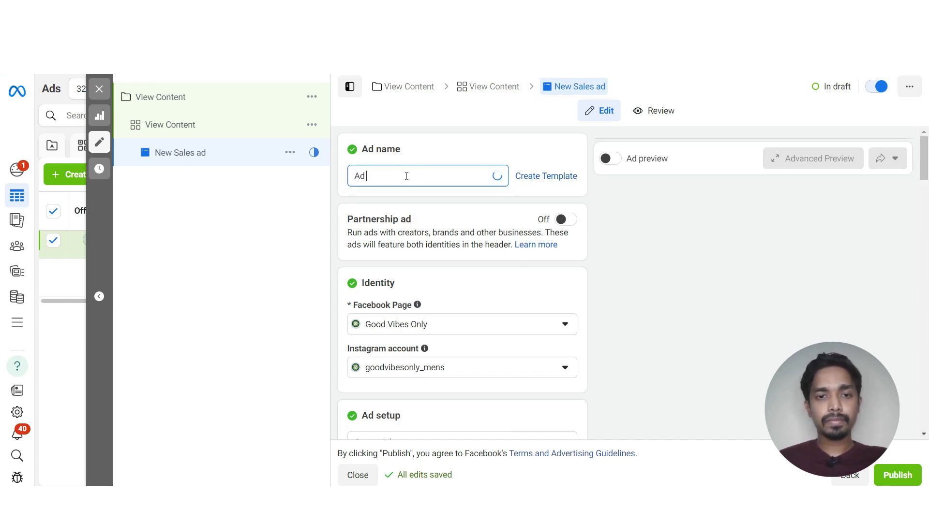
type("1")
left_click(456, 159)
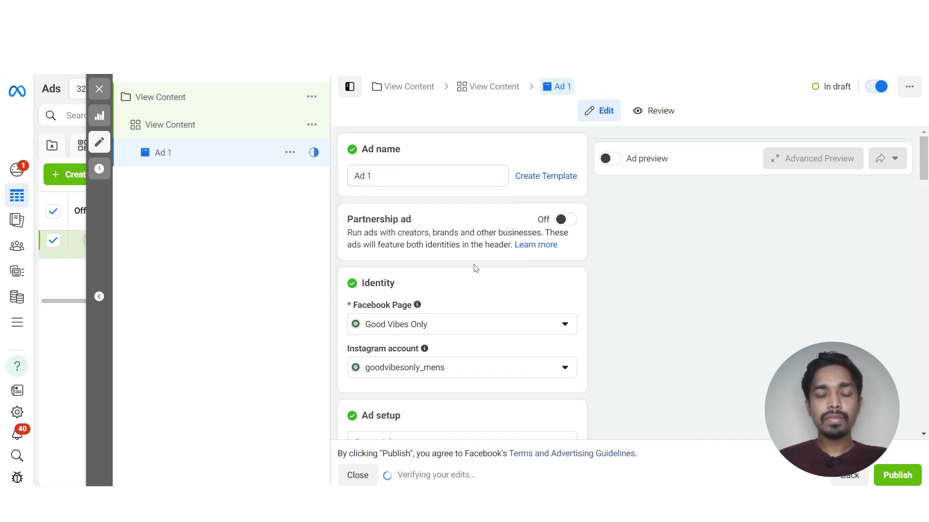
Step: Add the 1080 × 1080 Good Vibes Only logo from the account images as the ad's media, keeping the suggested crops and creative enhancements
scroll(473, 265, "down", 2)
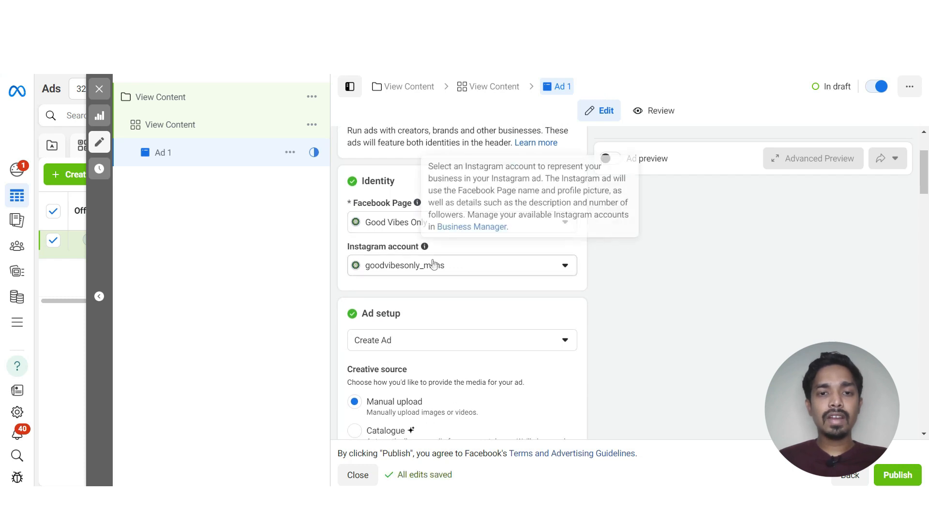
scroll(447, 263, "down", 3)
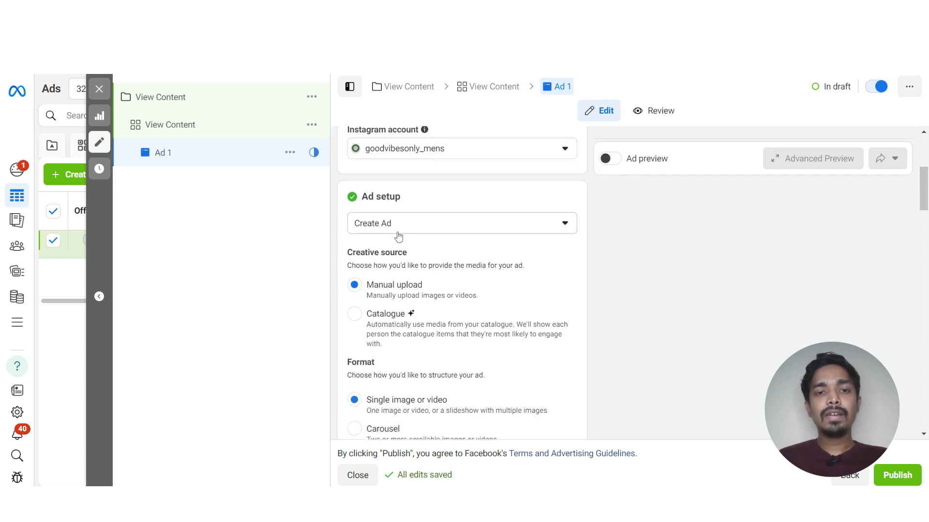
scroll(428, 251, "down", 2)
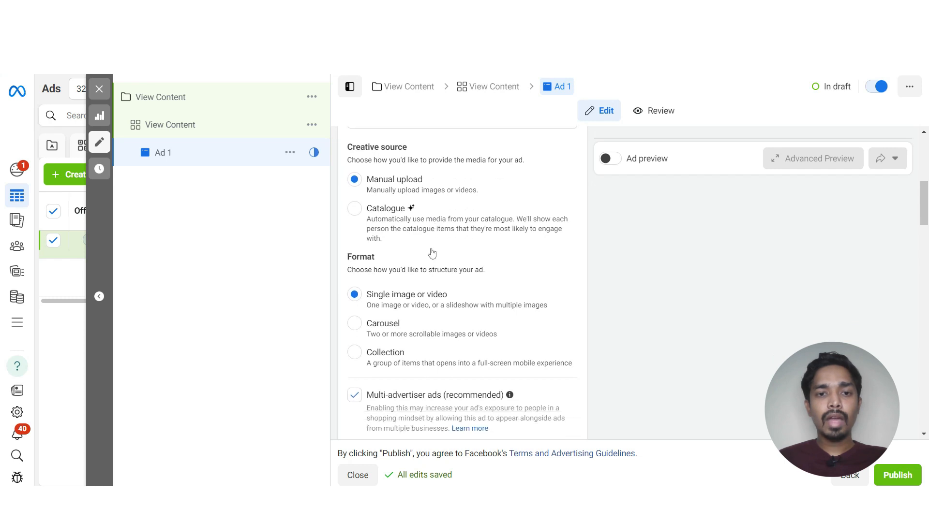
scroll(409, 309, "down", 1)
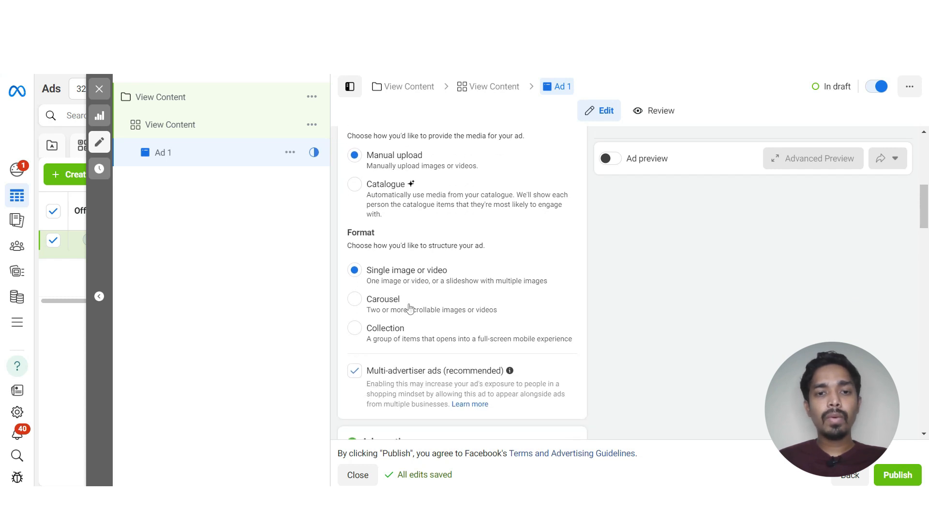
scroll(424, 281, "down", 5)
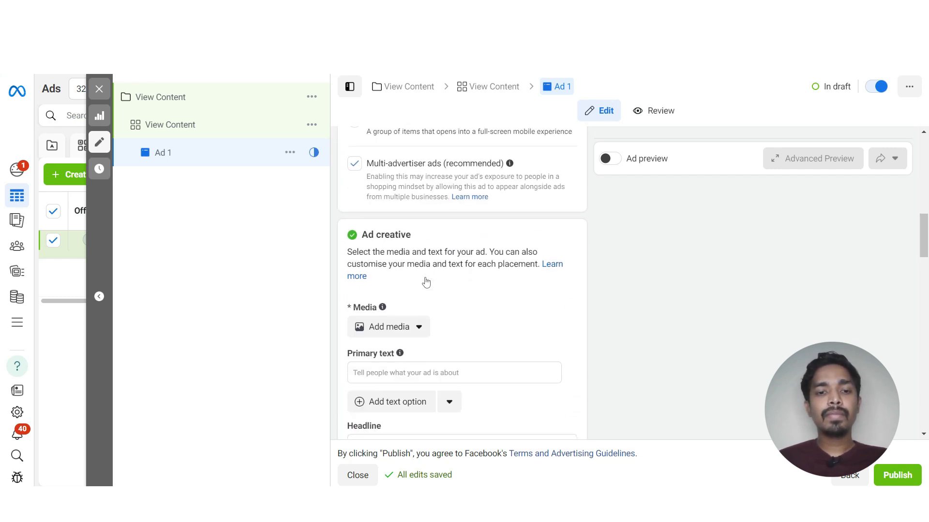
left_click(384, 301)
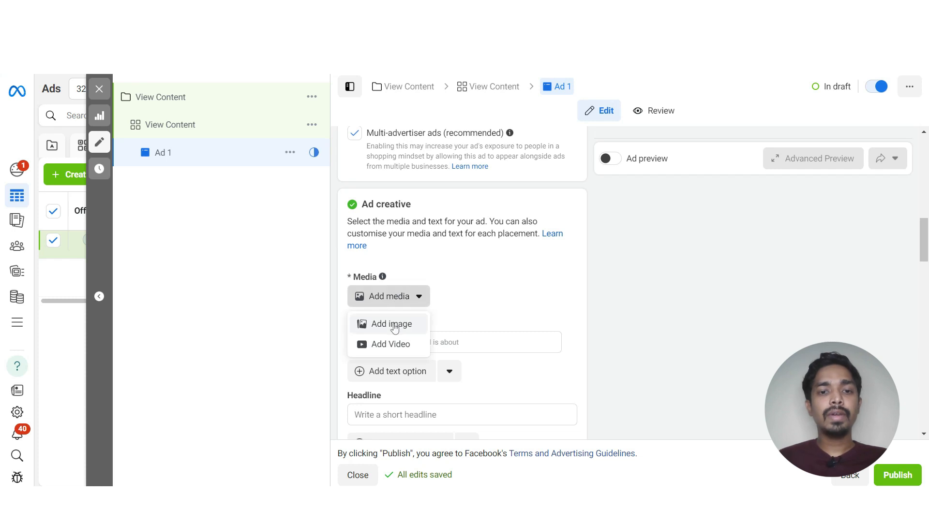
left_click(393, 325)
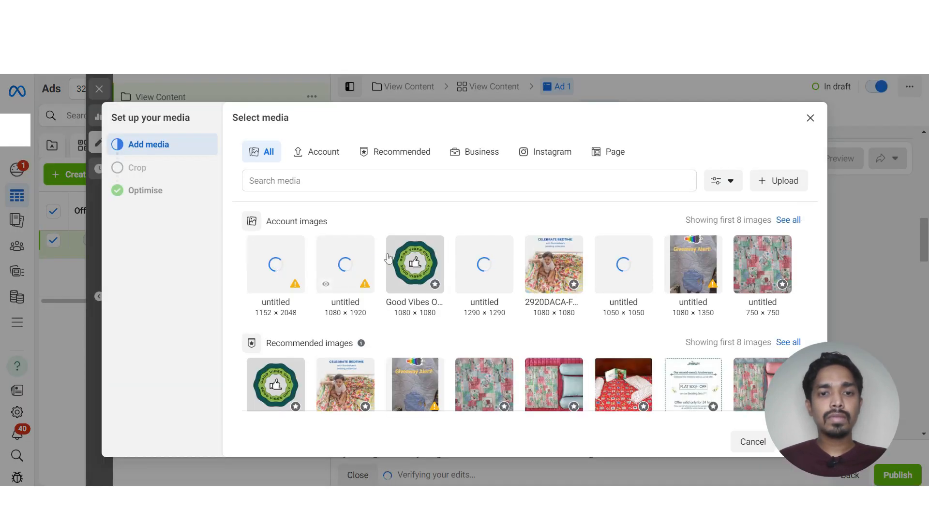
left_click(794, 442)
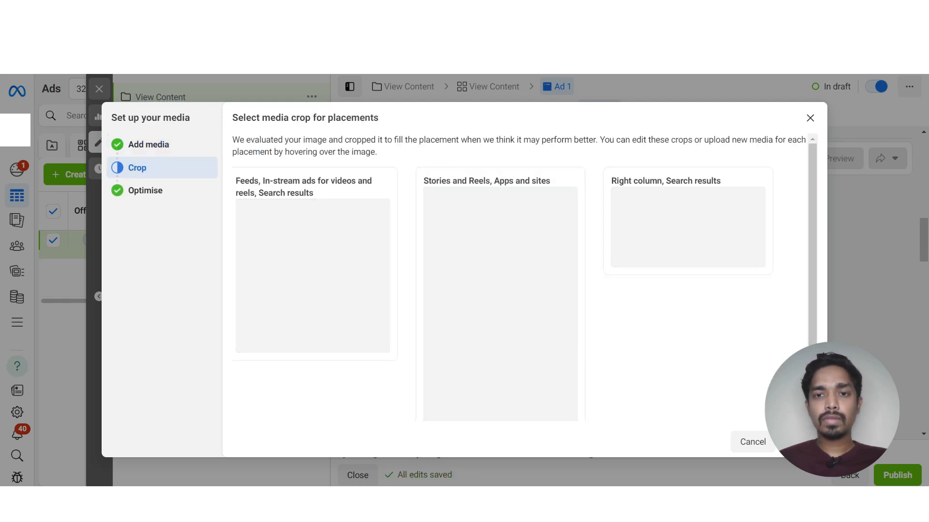
left_click(794, 442)
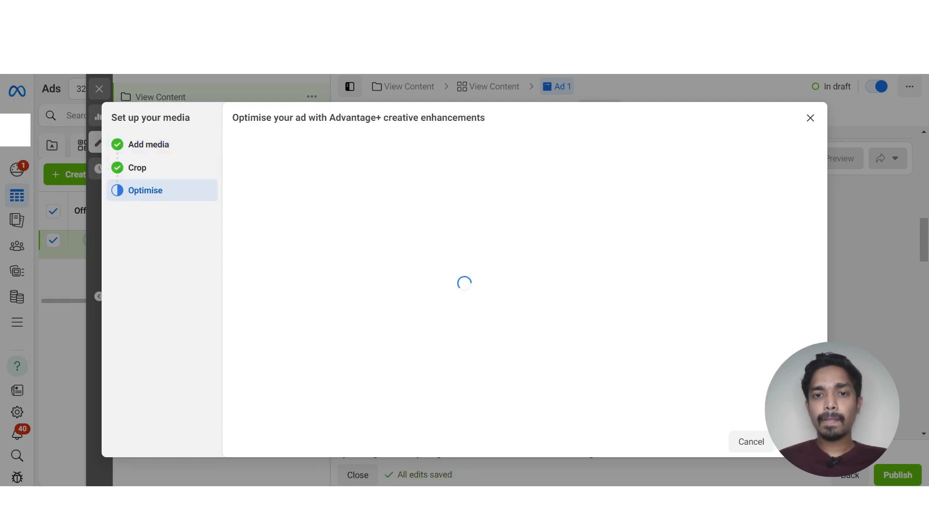
scroll(520, 277, "down", 2)
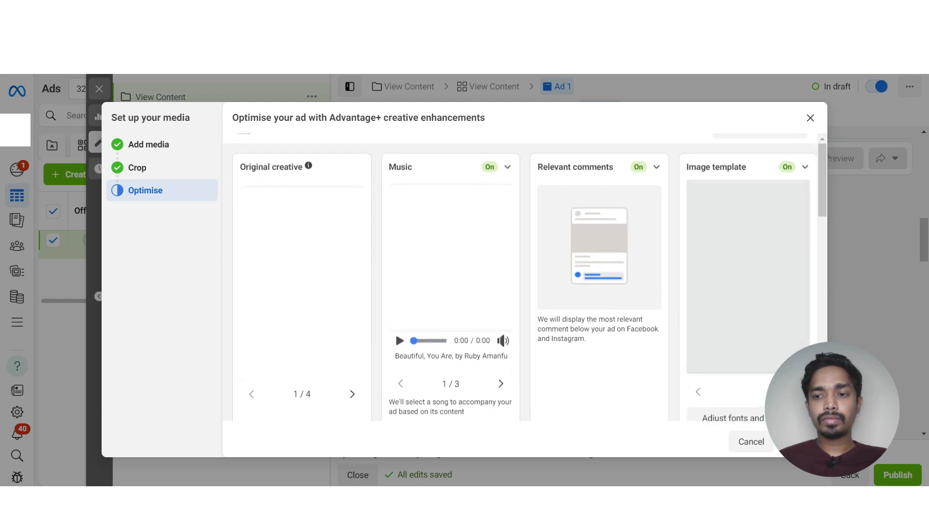
scroll(519, 277, "up", 2)
left_click(794, 442)
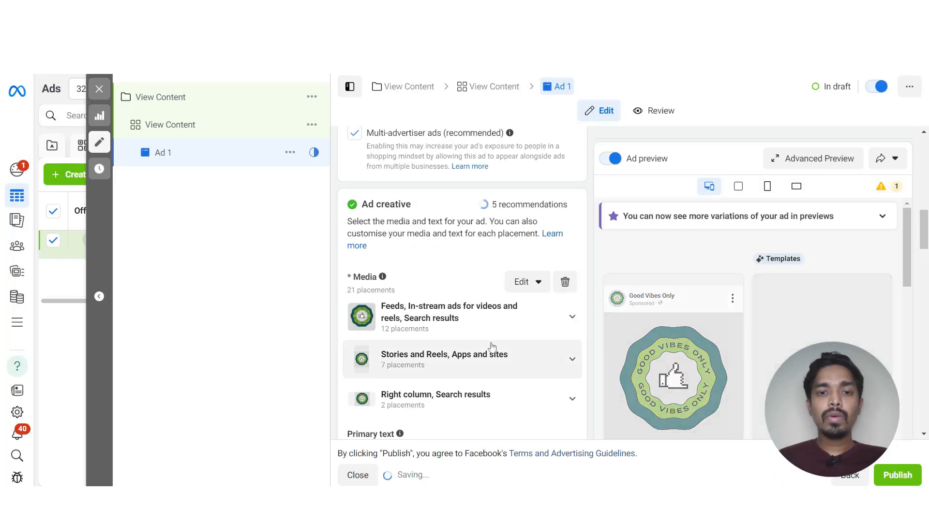
Step: Paste the copied "Wrap yourself in positivity with Good Vibes Only Clothing!" paragraph as the primary text and collapse its suggested variations
scroll(491, 346, "down", 3)
left_click(368, 315)
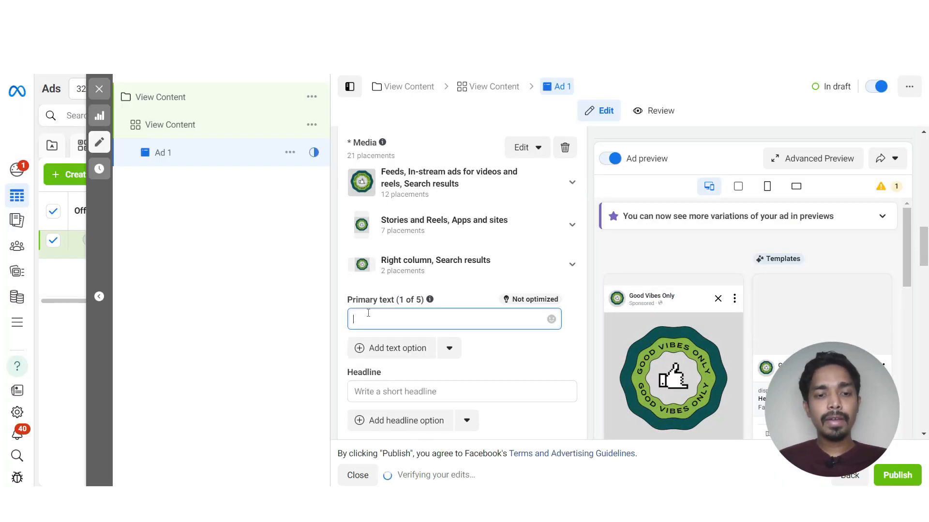
key("super+v")
scroll(396, 257, "down", 3)
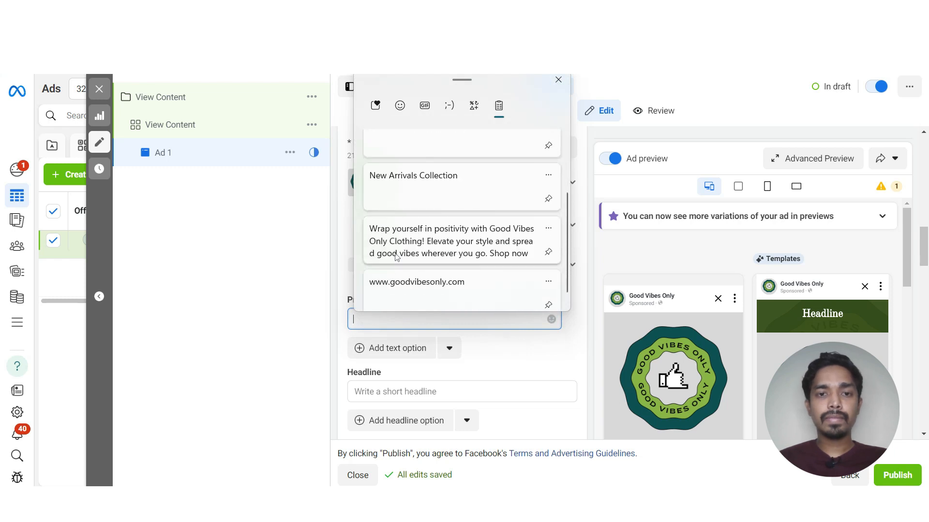
left_click(396, 256)
scroll(411, 319, "down", 1)
left_click(393, 388)
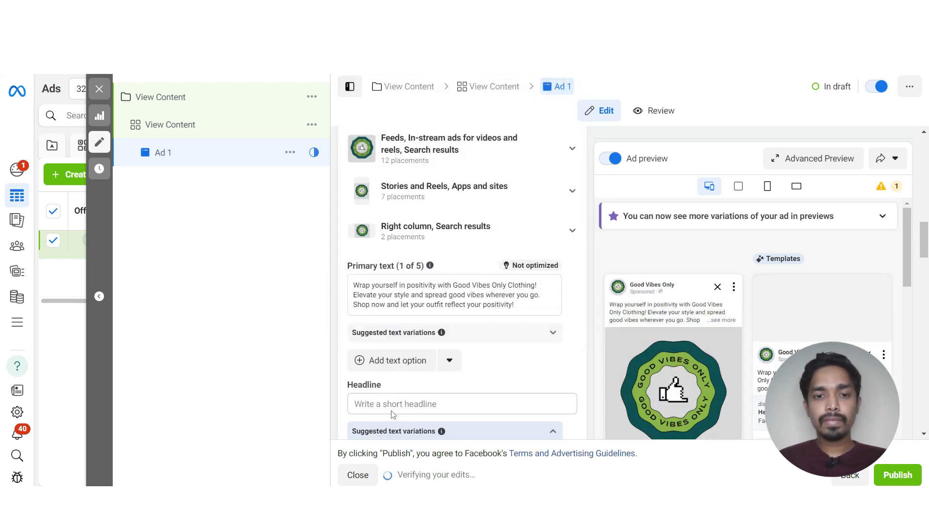
Step: Paste New Arrivals Collection as the ad's headline and collapse its suggested text variations
left_click(375, 404)
key("super+v")
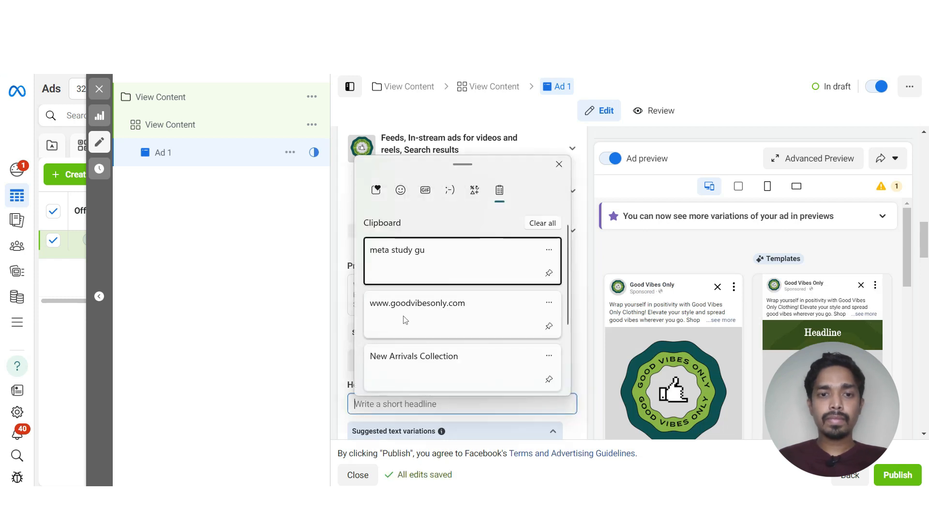
left_click(441, 357)
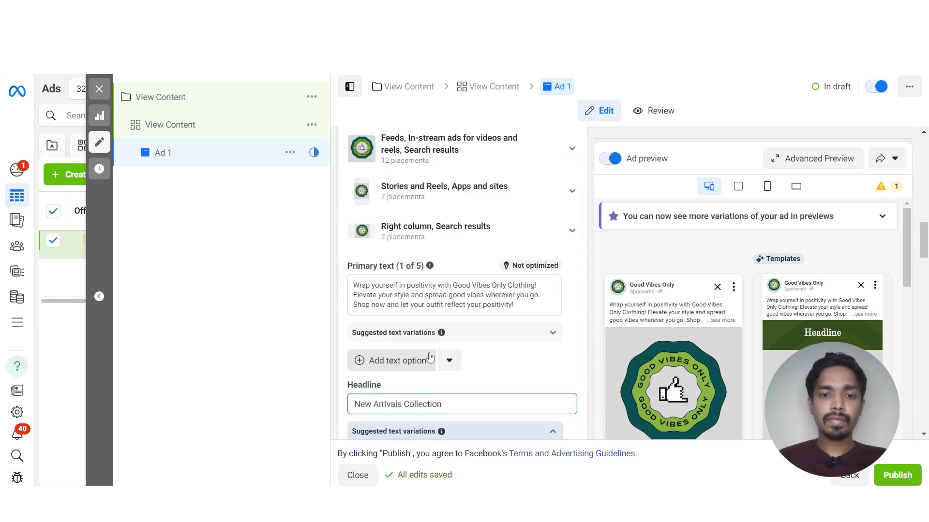
scroll(435, 357, "down", 2)
left_click(499, 327)
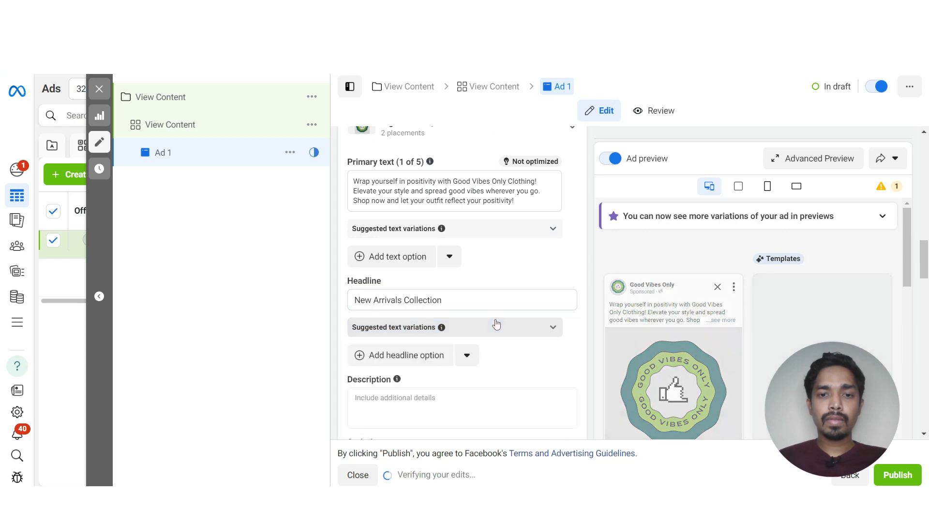
Step: Set the ad's call to action to Shop now
scroll(445, 331, "down", 2)
scroll(445, 332, "down", 2)
left_click(409, 332)
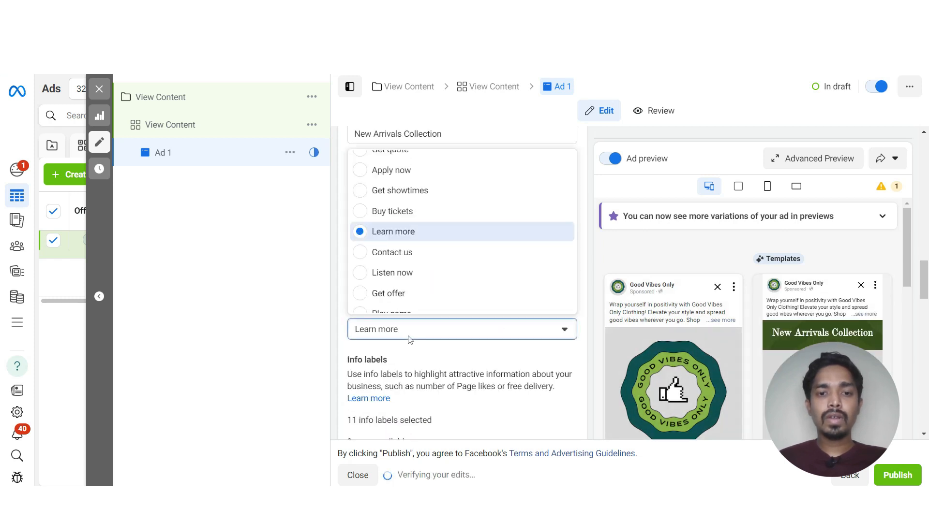
scroll(417, 251, "down", 2)
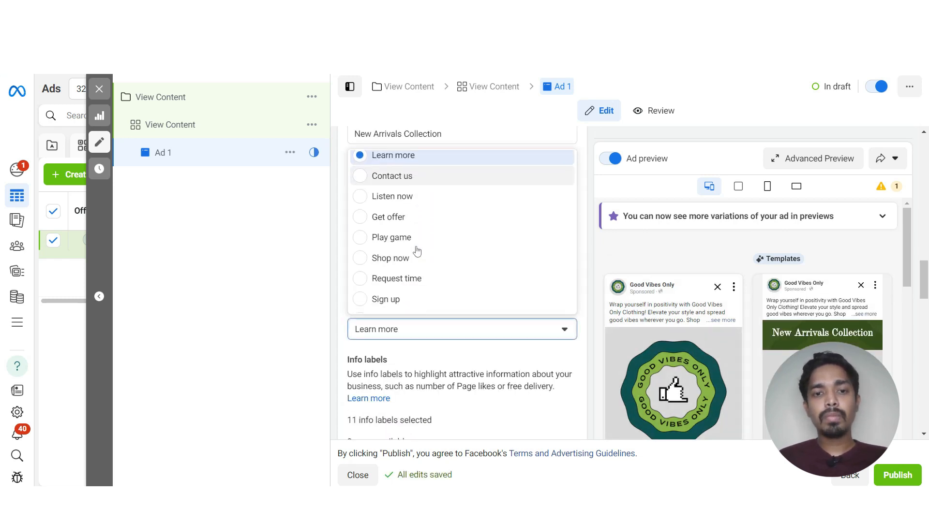
left_click(359, 258)
Step: Fill in the website URL for the ad's destination
scroll(445, 286, "down", 8)
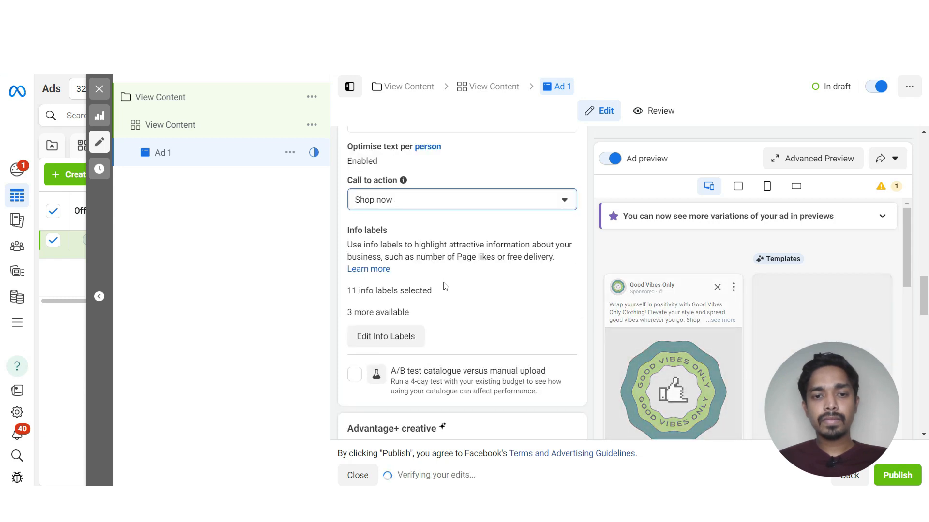
scroll(445, 286, "down", 3)
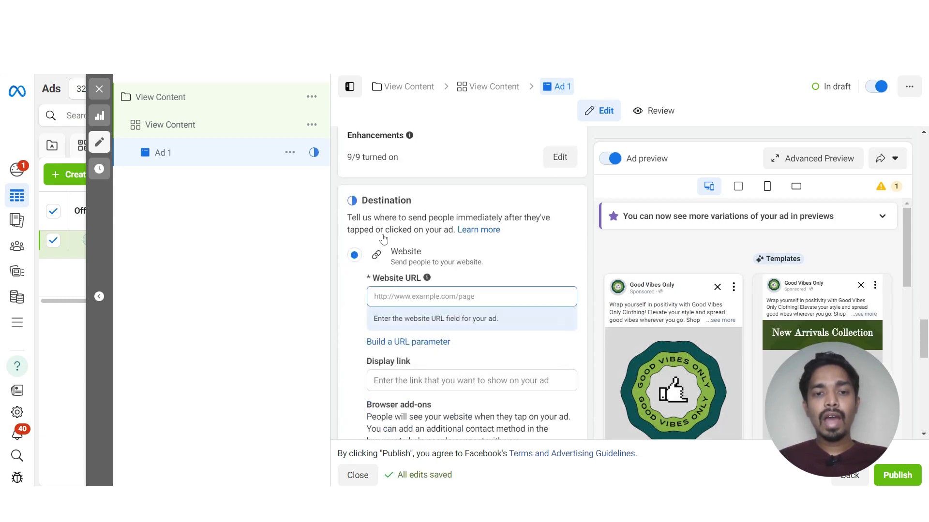
left_click(384, 295)
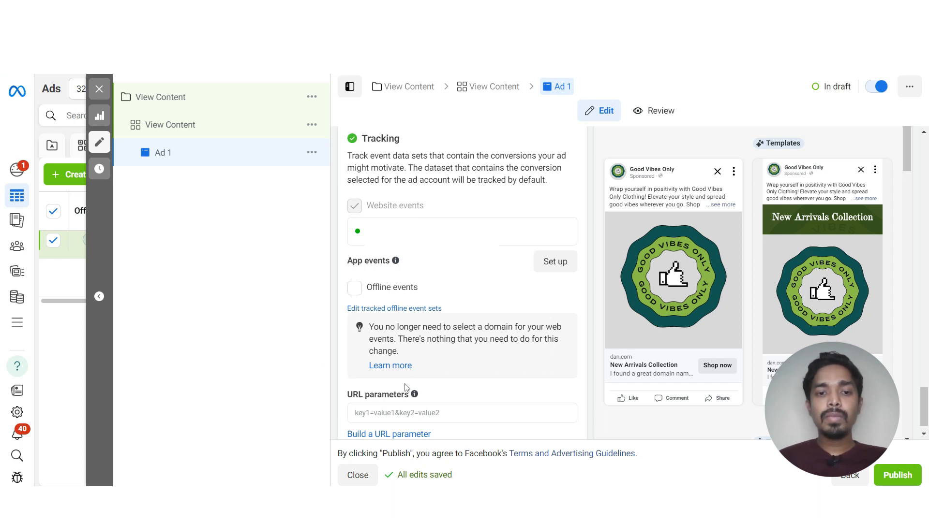
Step: Start building the tracking URL parameters with facebook as the campaign source and cpc as the campaign medium
left_click(393, 435)
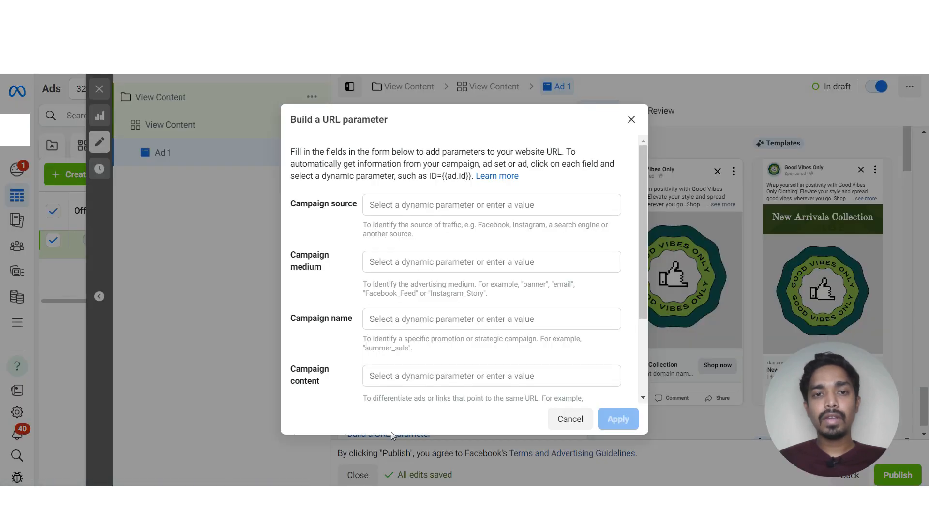
left_click(397, 206)
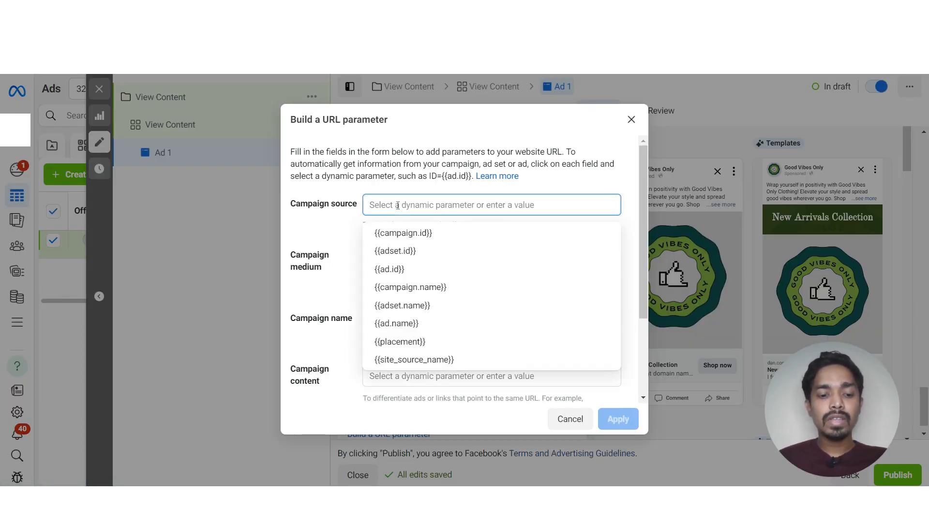
type("facebok")
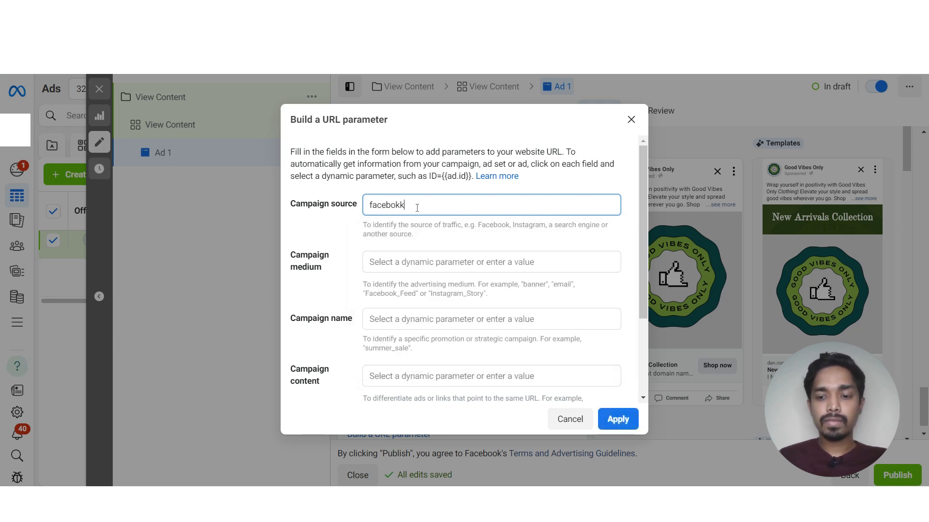
type("k")
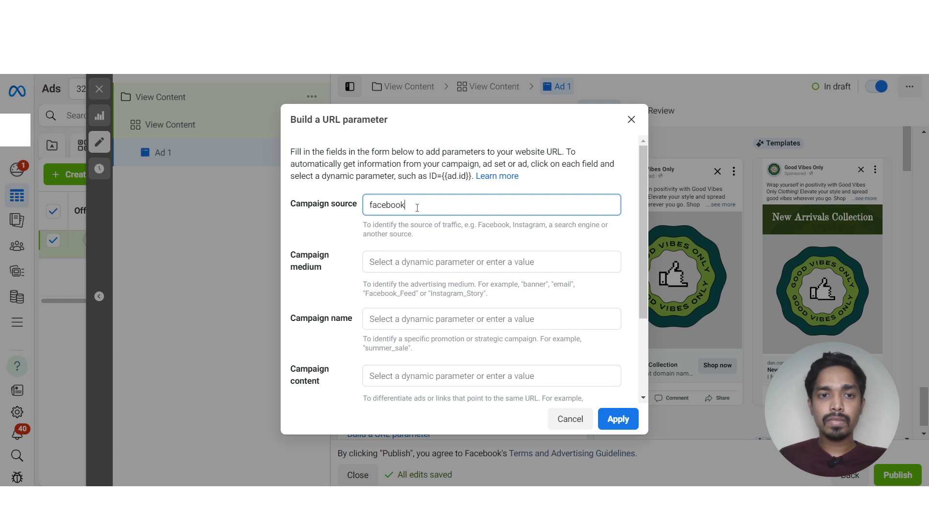
left_click(408, 258)
type("cpc")
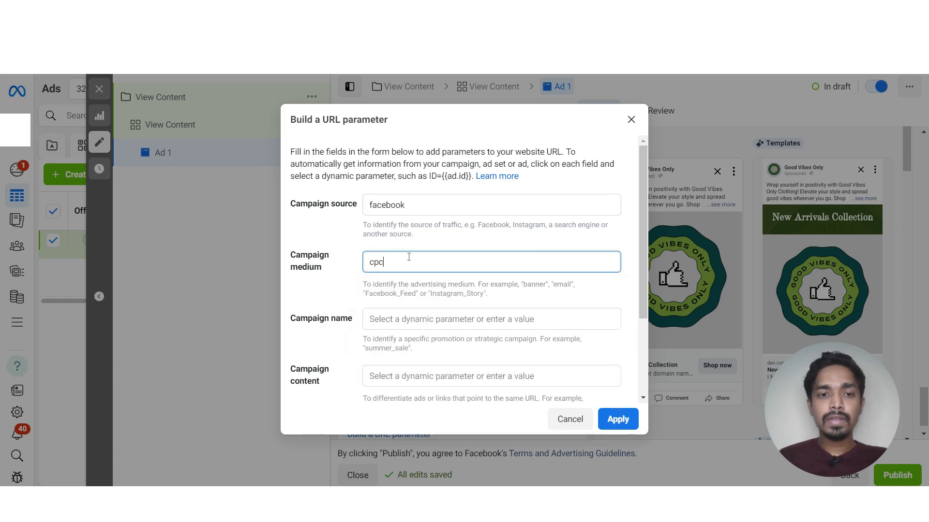
Step: Set the campaign name parameter to {{adset.name}} and campaign content to {{ad.name}}, and apply the URL parameters
left_click(409, 322)
type("ad")
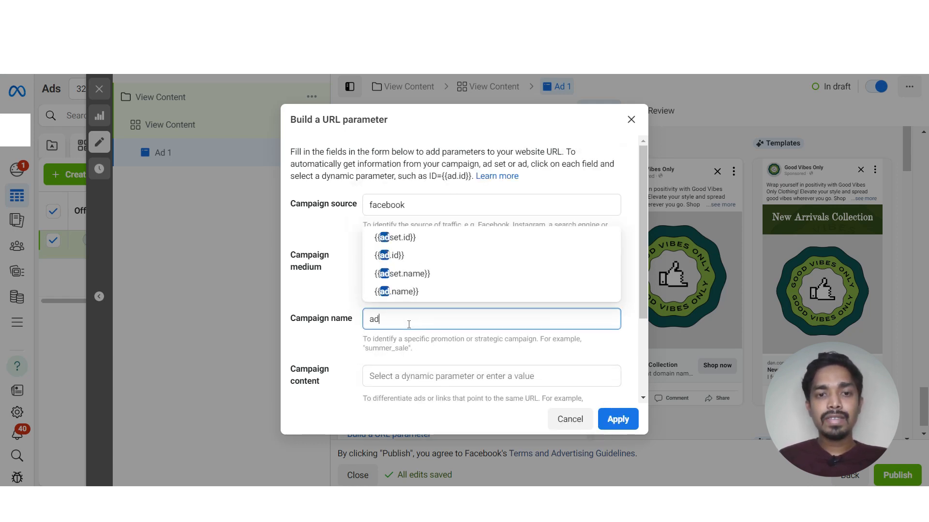
left_click(416, 272)
scroll(422, 350, "down", 3)
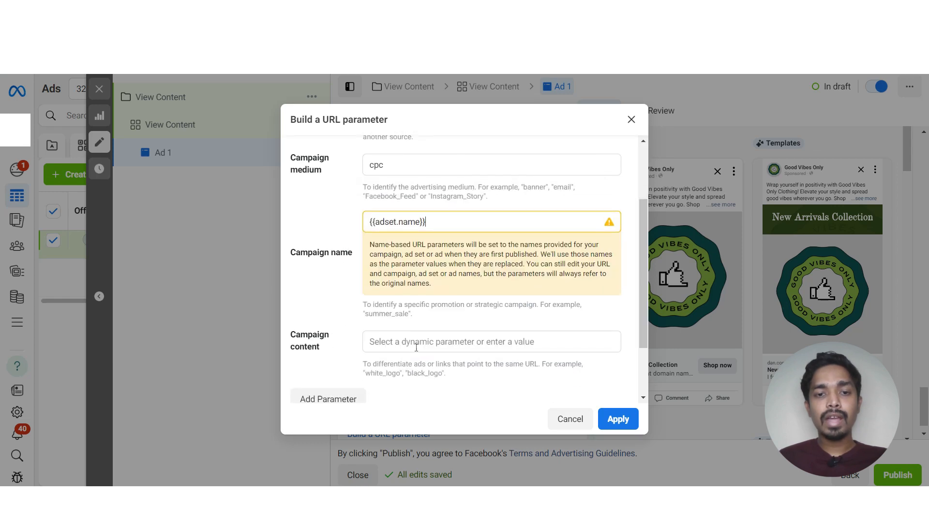
left_click(416, 341)
type("ad")
left_click(419, 314)
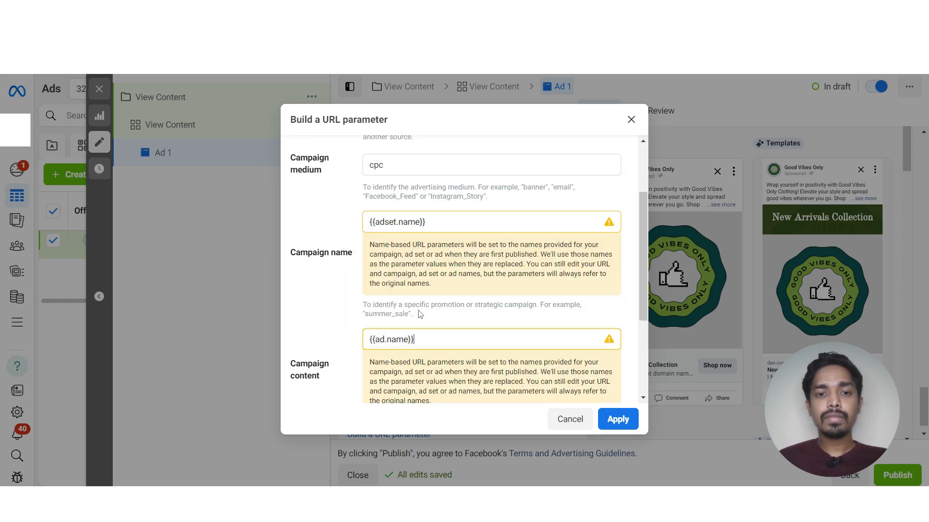
left_click(615, 420)
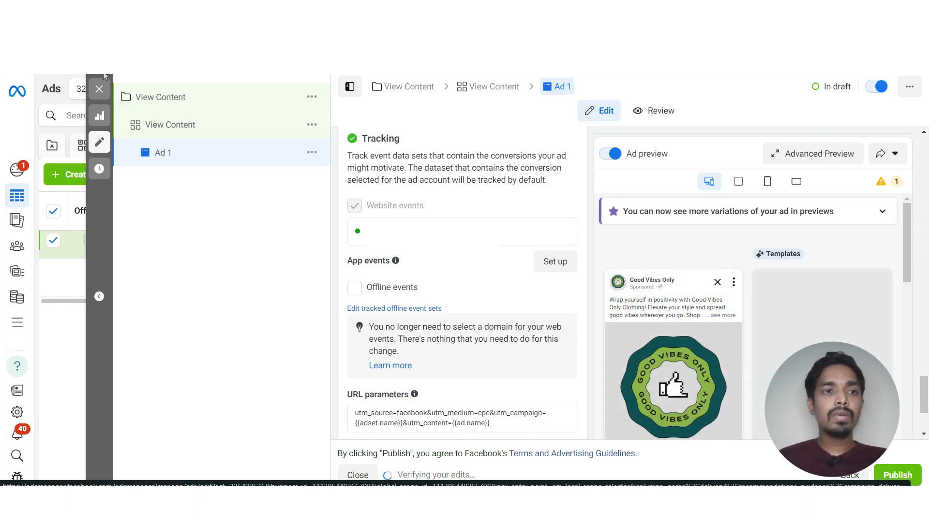
Step: Close the ad editor and publish the draft campaign, ad set and Ad 1
left_click(98, 90)
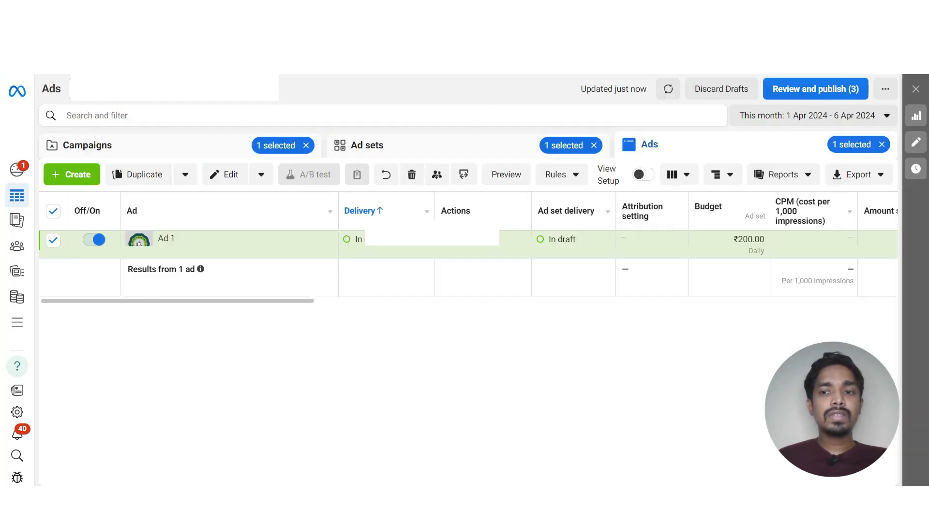
left_click(811, 94)
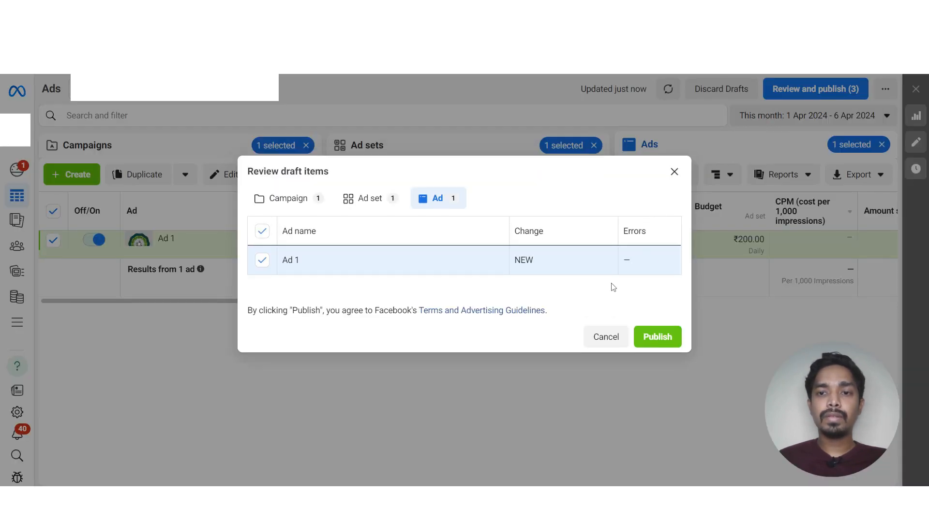
left_click(659, 339)
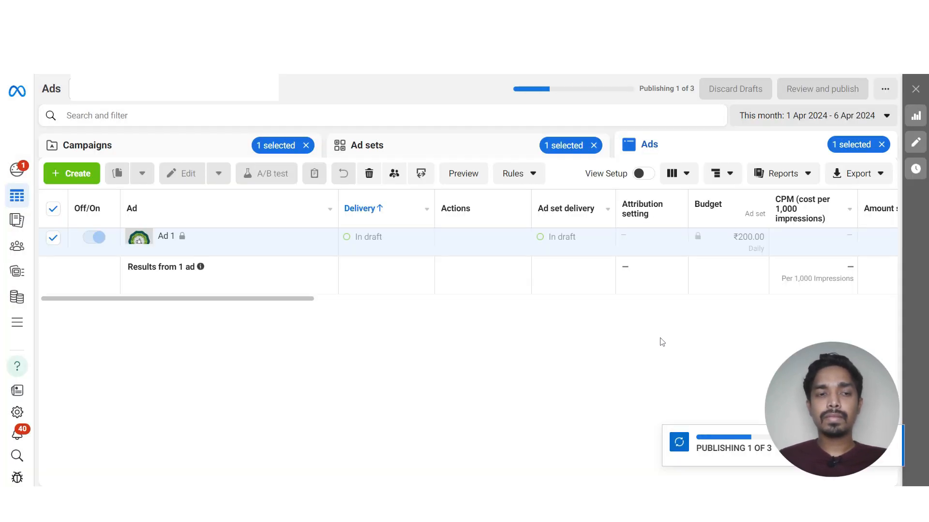